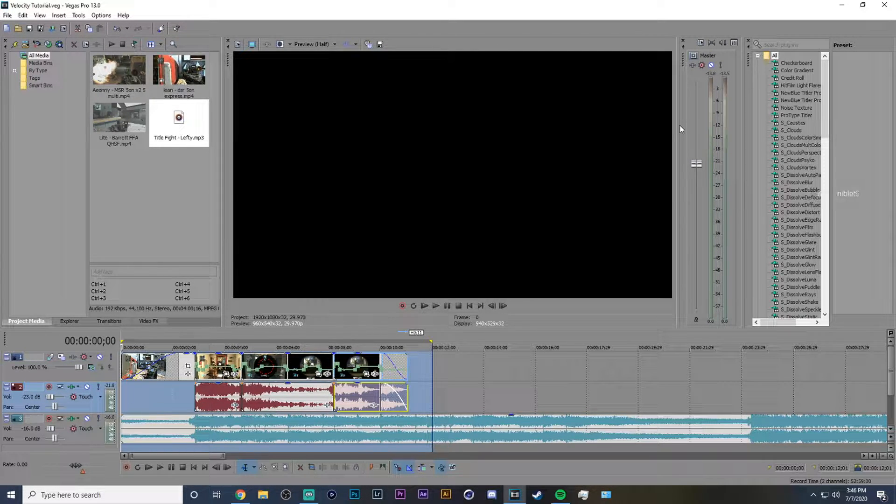
# Step: Play back the existing edit, then delete all clips from the video track and its game audio track, keeping the music
pyautogui.press('space')
pyautogui.click(378, 368)
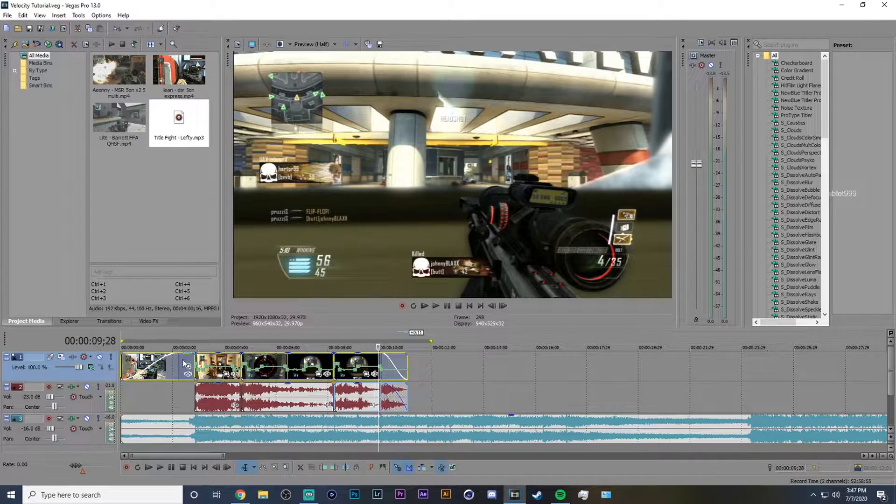
pyautogui.press('Delete')
pyautogui.click(266, 395)
pyautogui.press('Delete')
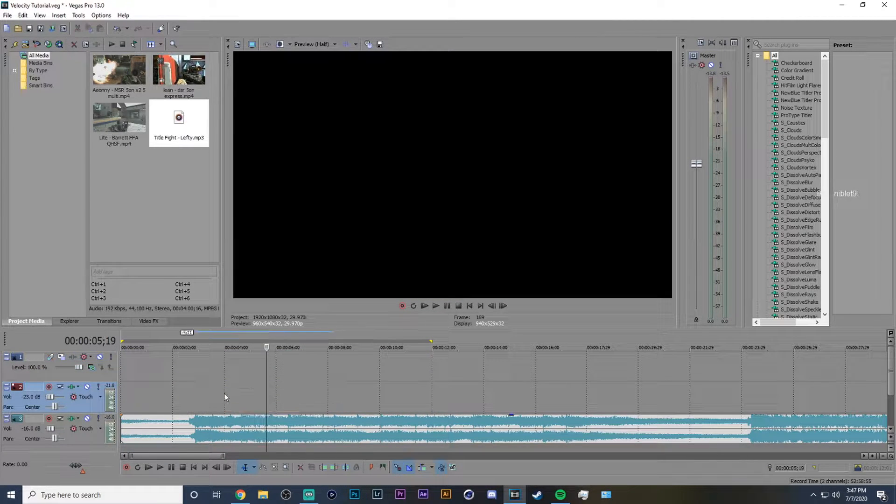
# Step: Add "lean - dsr 5on express.mp4" at the start of the video track without matching the project video settings to it
pyautogui.scroll(-5, 253, 390)
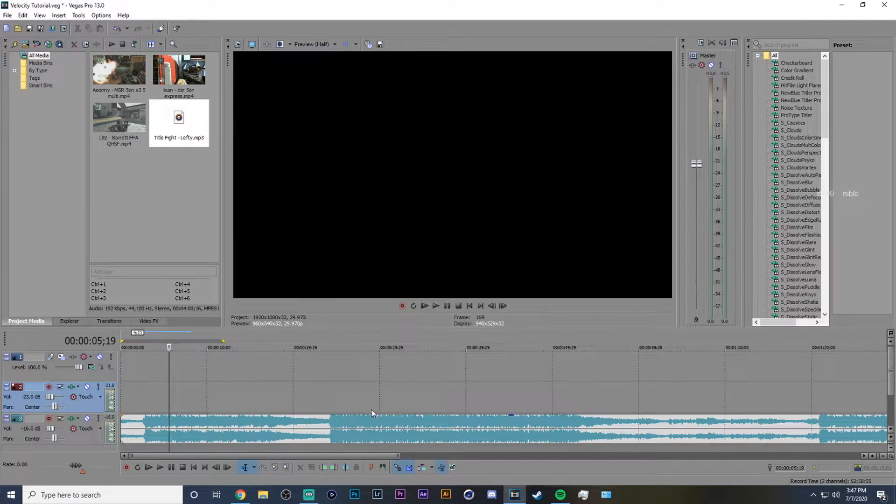
pyautogui.scroll(2, 373, 413)
pyautogui.click(148, 224)
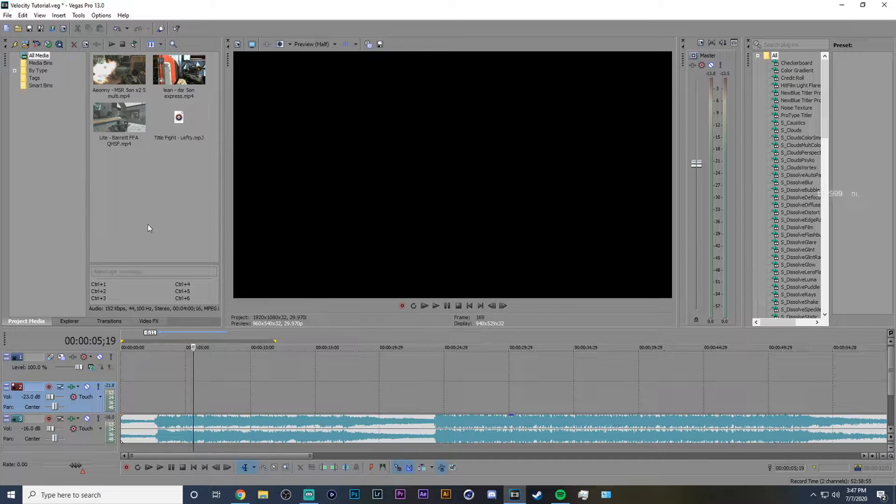
pyautogui.click(122, 374)
pyautogui.moveTo(179, 70); pyautogui.dragTo(121, 381)
pyautogui.click(523, 194)
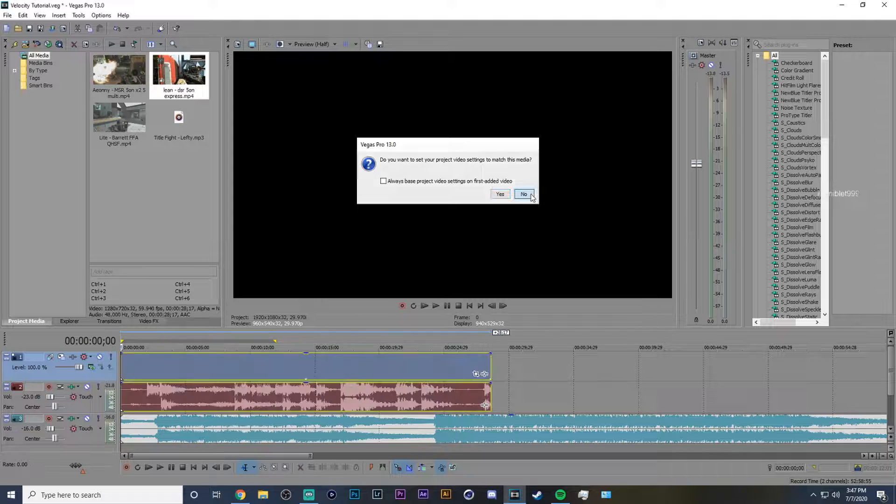
# Step: Set the new video clip's resampling to Disable resample
pyautogui.click(159, 375)
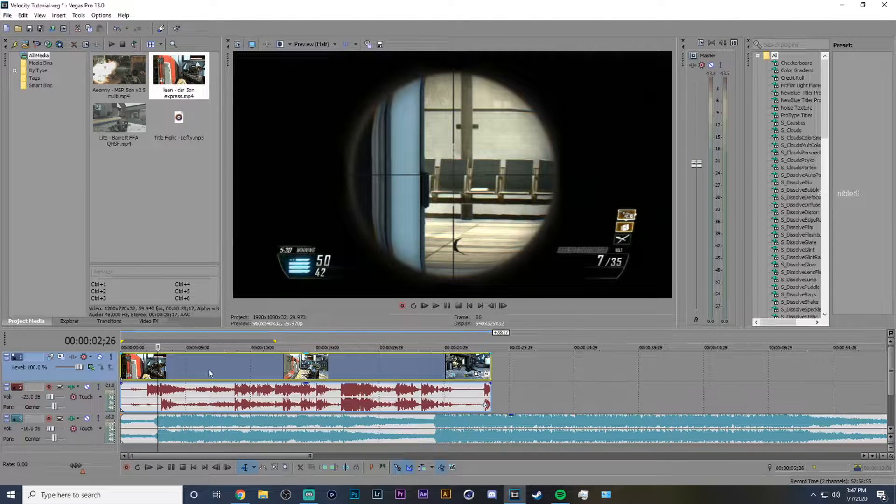
pyautogui.rightClick(209, 374)
pyautogui.click(239, 354)
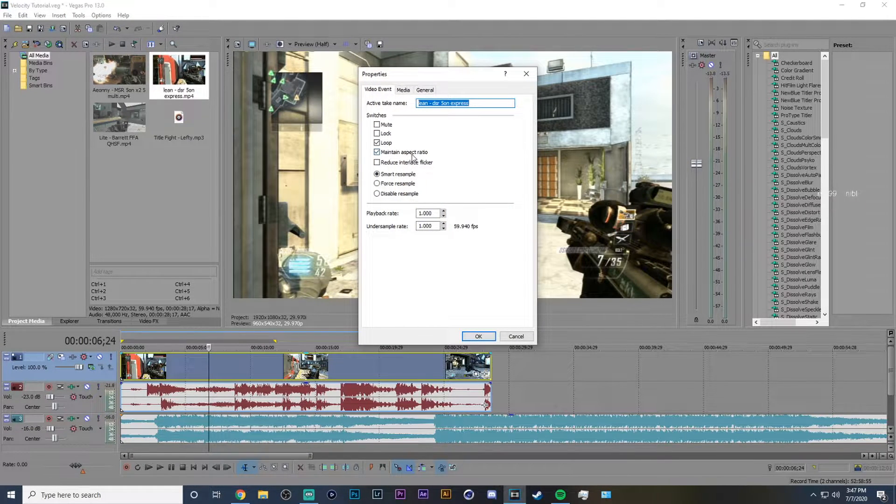
pyautogui.click(392, 197)
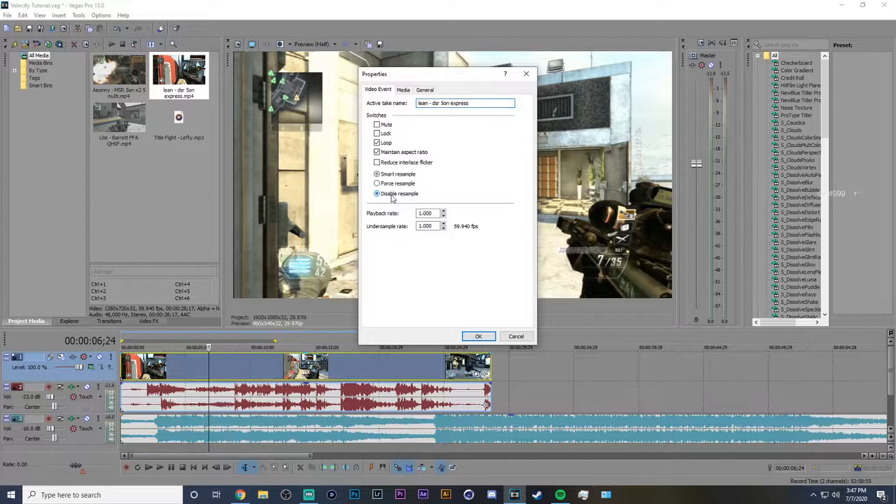
pyautogui.click(478, 336)
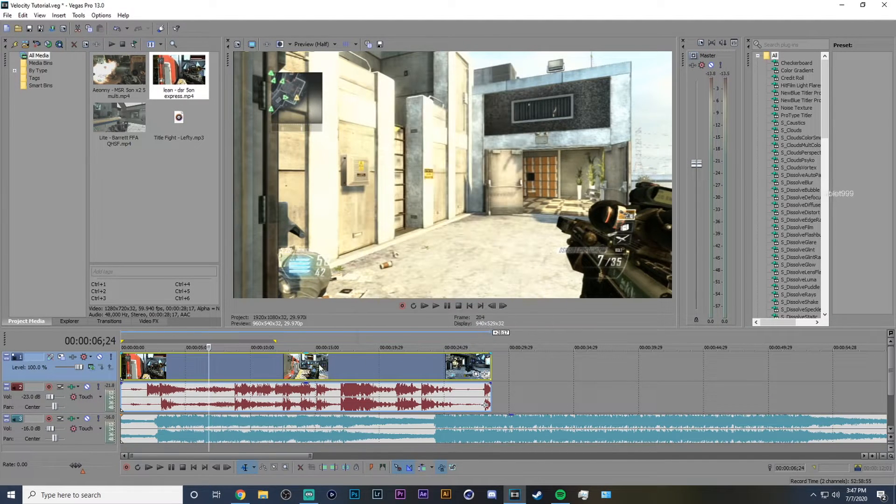
# Step: Set the clip to Smart resample at the kill near 00:00:13;16 and set the preview quality to Best (Full)
pyautogui.click(238, 368)
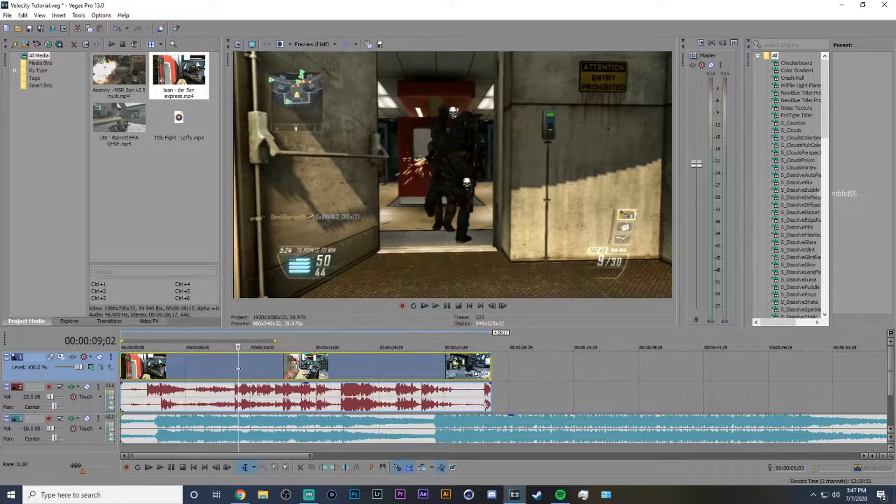
pyautogui.click(284, 369)
pyautogui.click(296, 368)
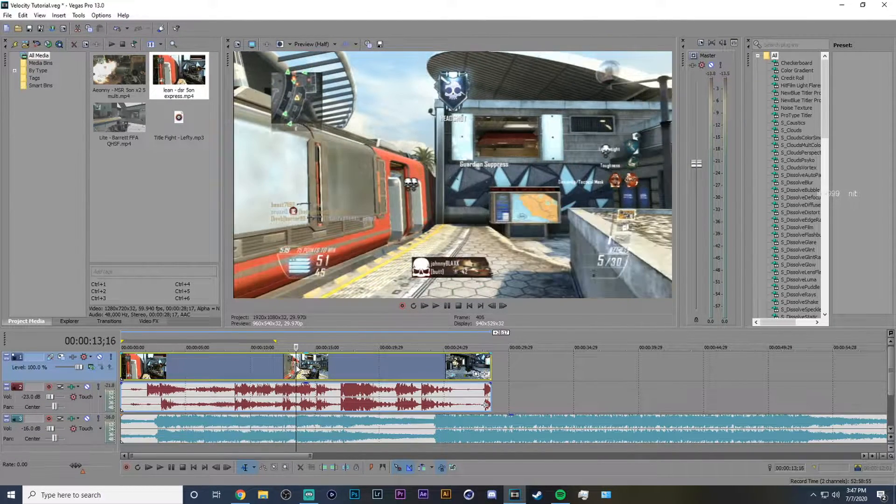
pyautogui.rightClick(299, 370)
pyautogui.click(327, 364)
pyautogui.click(404, 175)
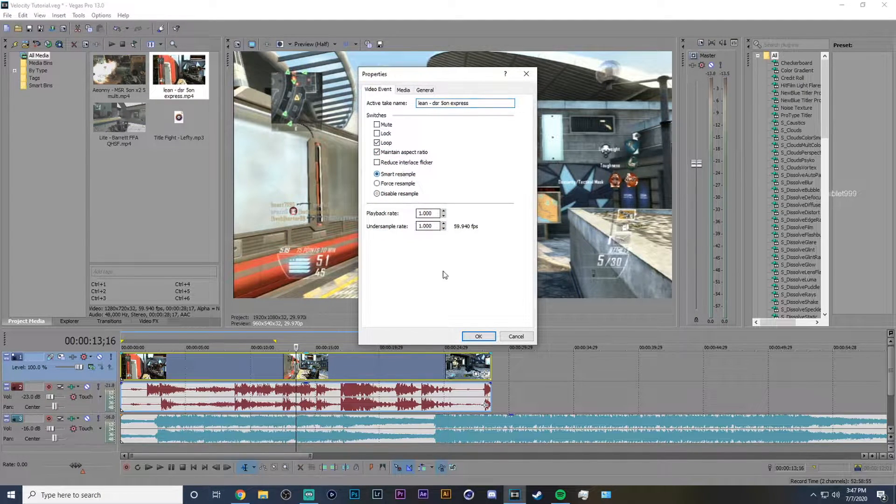
pyautogui.click(478, 336)
pyautogui.click(312, 45)
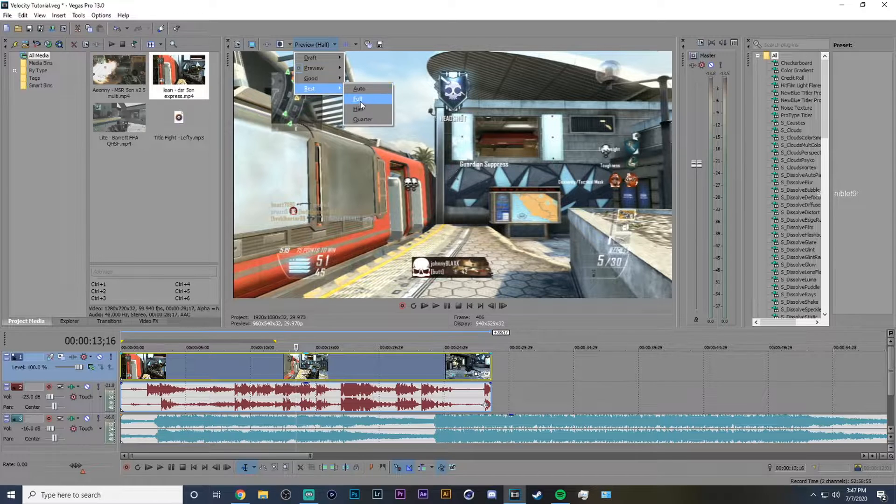
pyautogui.click(359, 89)
# Step: Split the clip at 00:00:13;16 and again about a second later, and stretch the short middle piece to about 3 seconds
pyautogui.press('s')
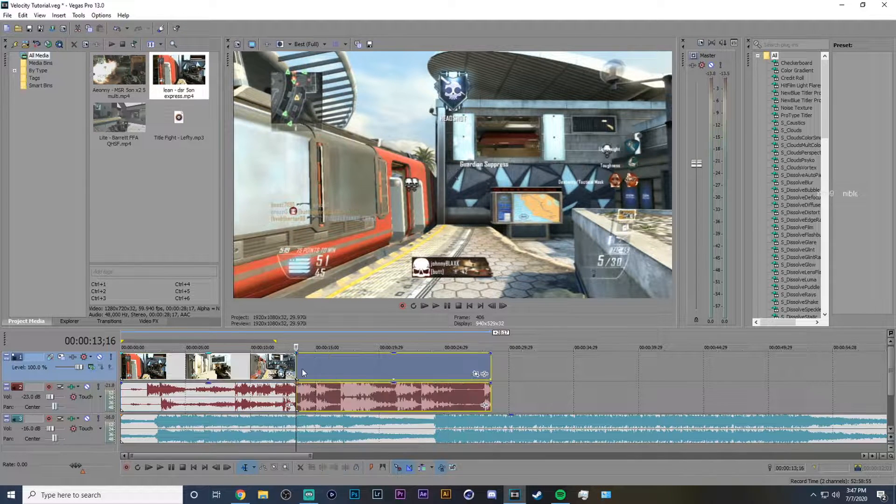
pyautogui.click(312, 370)
pyautogui.press('s')
pyautogui.moveTo(325, 370)
pyautogui.mouseDown()
pyautogui.moveTo(357, 369)
pyautogui.moveTo(336, 370)
pyautogui.mouseUp()
# Step: Play and scrub through the stretched middle piece to examine how Smart resample treats its frames
pyautogui.click(304, 366)
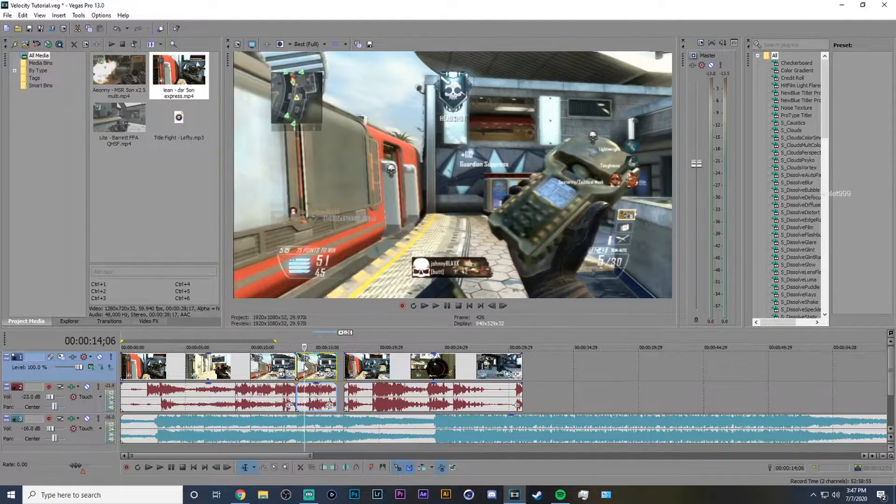
pyautogui.press('space')
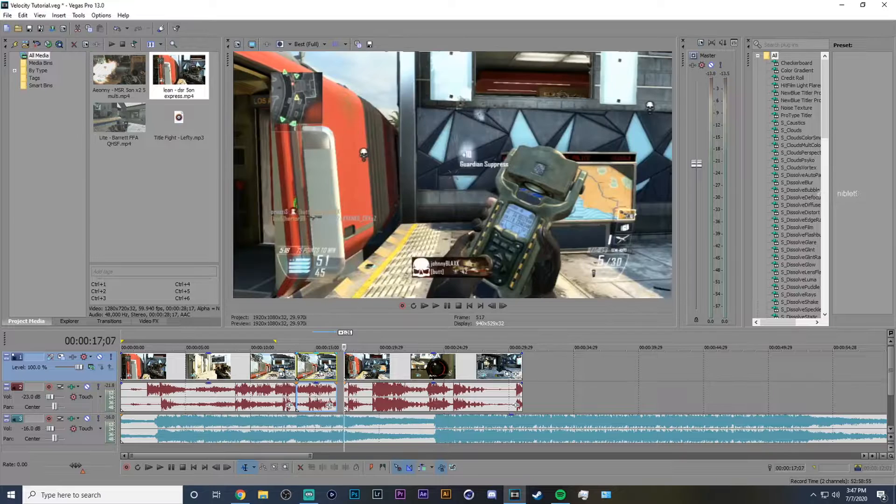
pyautogui.click(312, 365)
pyautogui.click(304, 366)
pyautogui.click(311, 366)
pyautogui.click(315, 367)
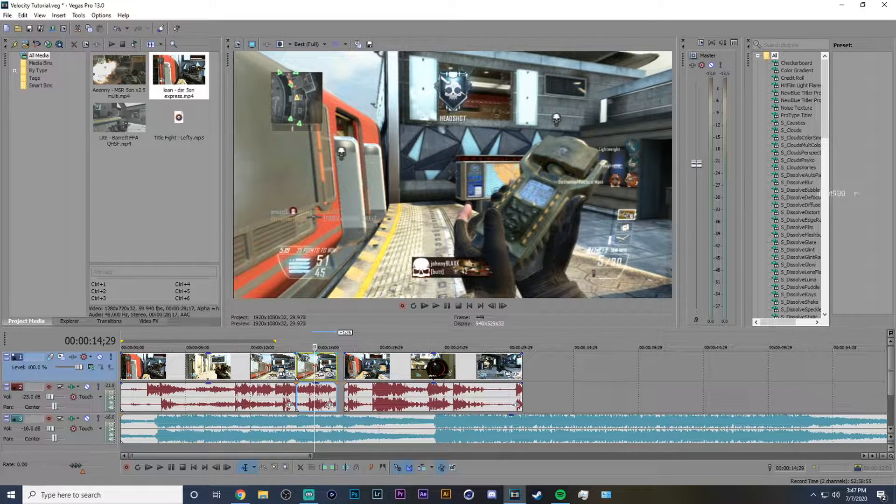
# Step: Delete the first clip and the stretched middle piece, and set the remaining clip to Disable resample
pyautogui.keyDown('ctrl'); pyautogui.click(279, 369); pyautogui.keyUp('ctrl')
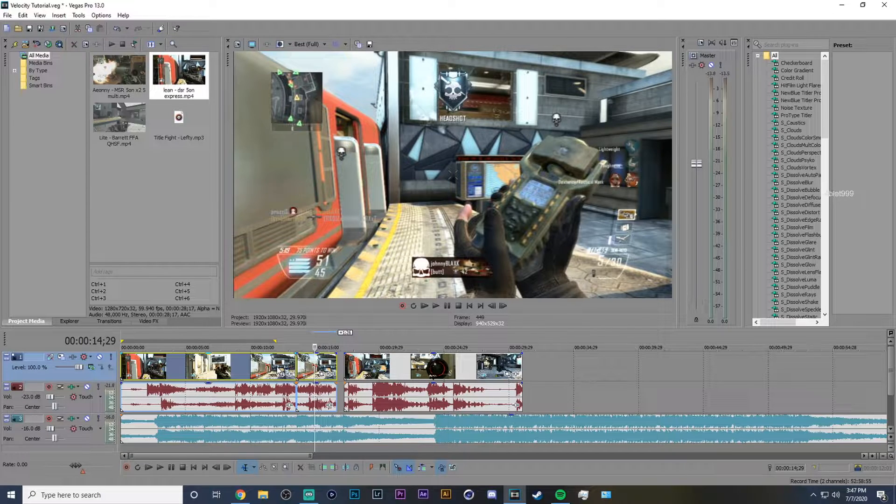
pyautogui.press('Delete')
pyautogui.rightClick(347, 367)
pyautogui.click(377, 346)
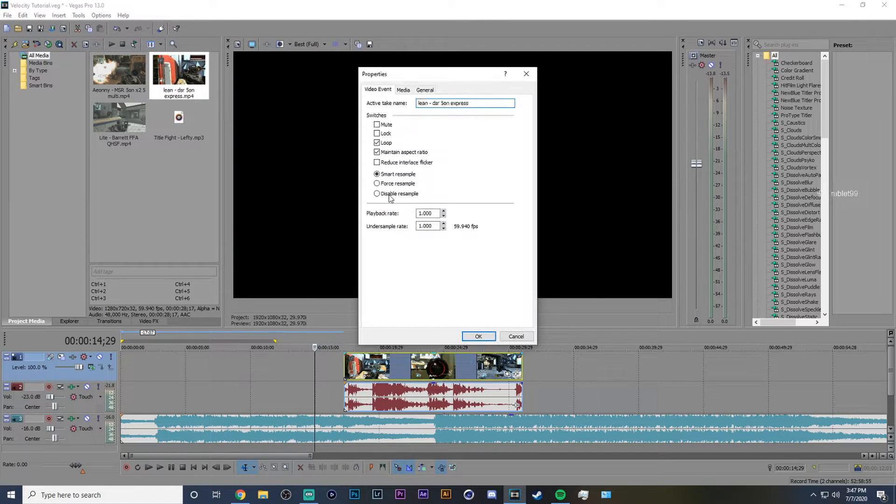
pyautogui.click(477, 336)
# Step: Move the remaining clip to the start of the timeline and split it at 00:00:02;08, one frame before the muzzle flash
pyautogui.moveTo(371, 369); pyautogui.dragTo(149, 374)
pyautogui.click(148, 373)
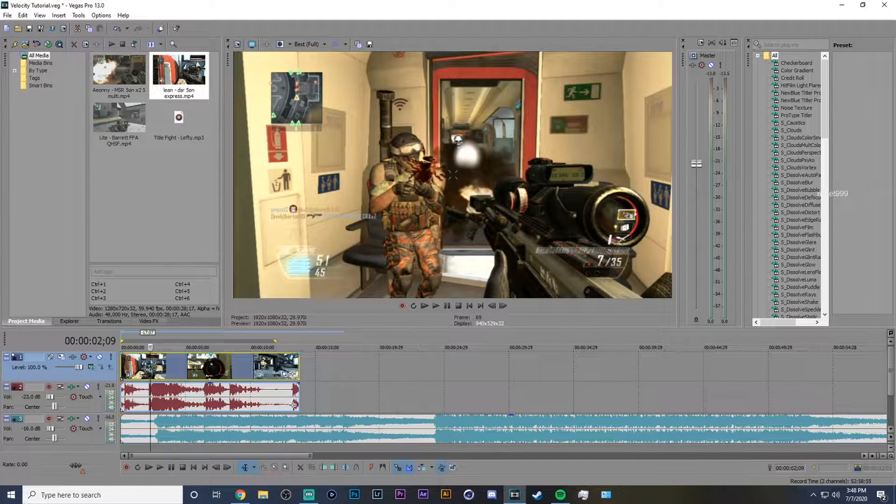
pyautogui.press('Left')
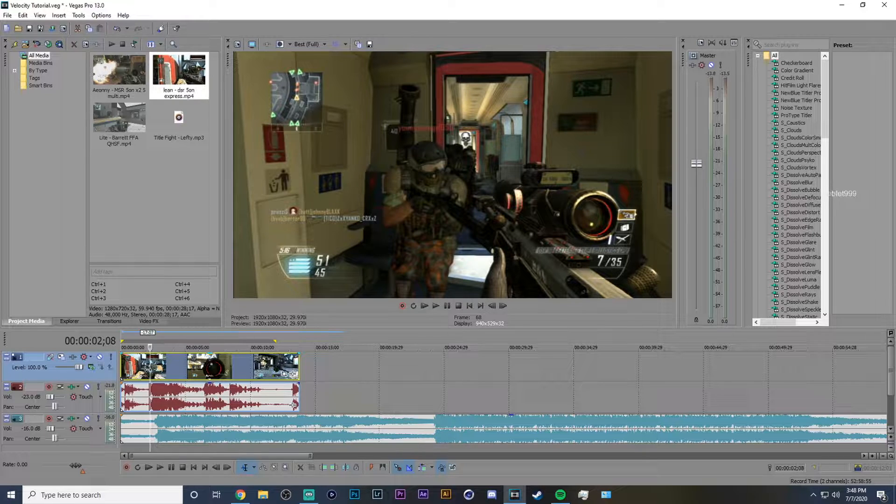
pyautogui.press('s')
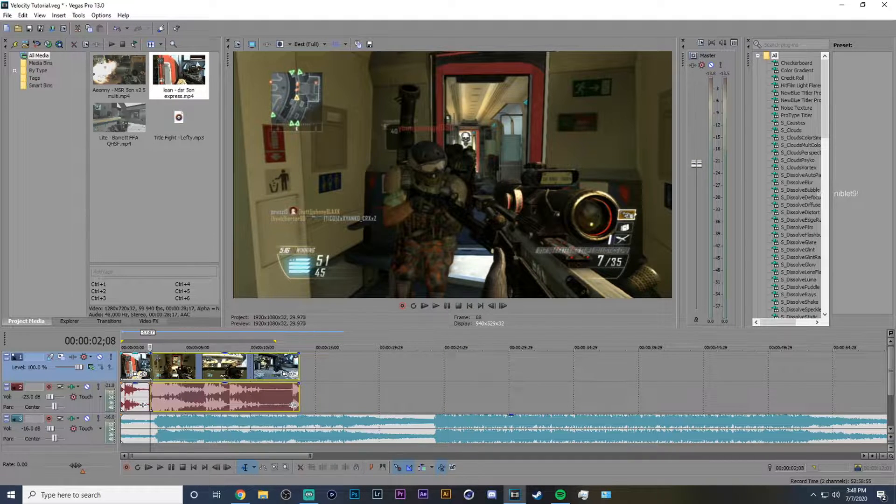
# Step: Move both pieces so their cut meets the music beat at 00:00:02;26, and extend the first piece's start to the timeline's beginning
pyautogui.scroll(5, 285, 427)
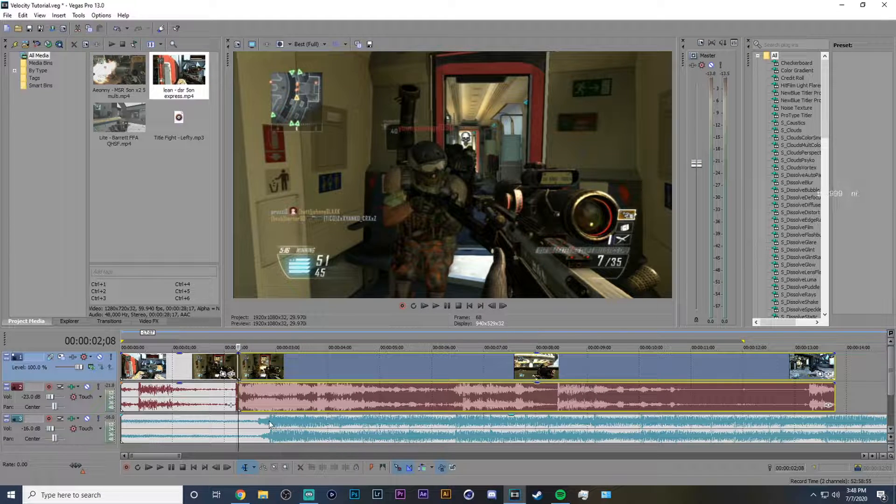
pyautogui.click(268, 421)
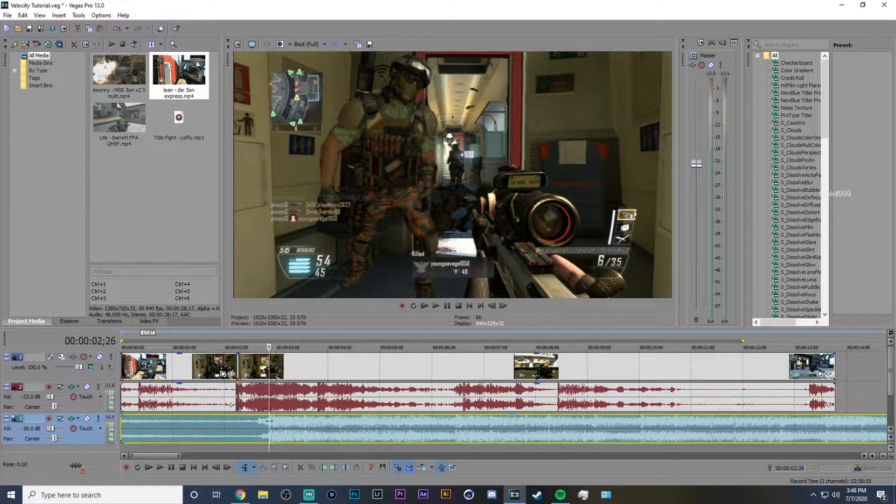
pyautogui.moveTo(279, 371); pyautogui.dragTo(310, 370)
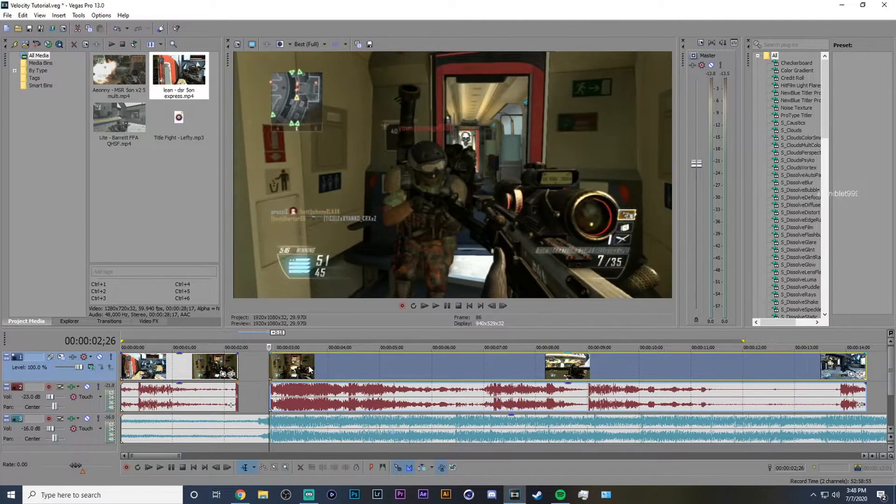
pyautogui.moveTo(214, 370); pyautogui.dragTo(245, 369)
pyautogui.scroll(-4, 212, 369)
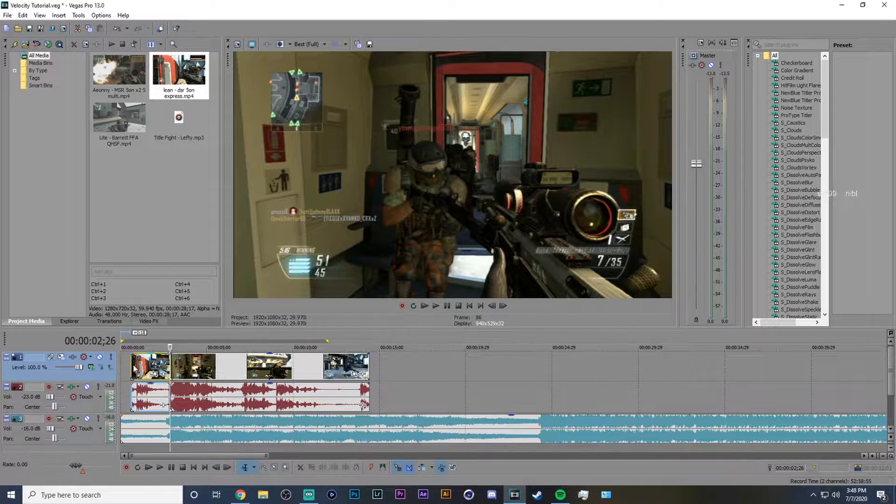
pyautogui.moveTo(132, 365); pyautogui.dragTo(118, 369)
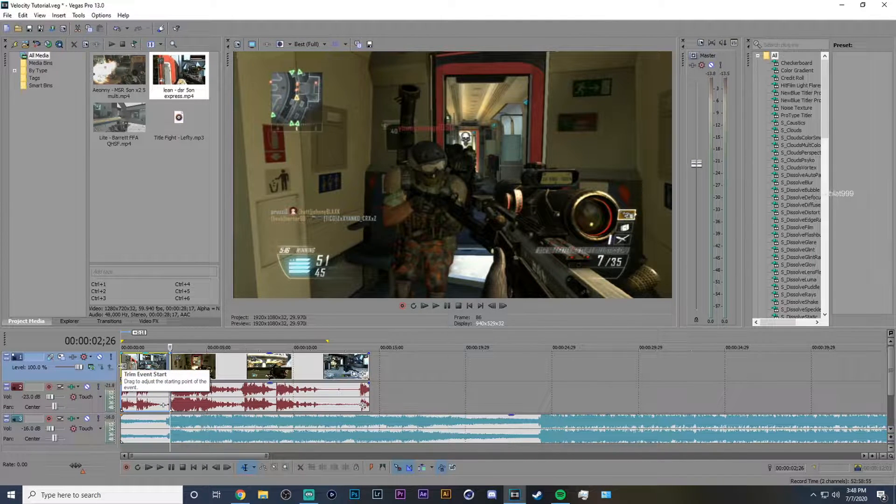
# Step: Insert a marker at 00:00:02;26 and delete it again
pyautogui.press('m')
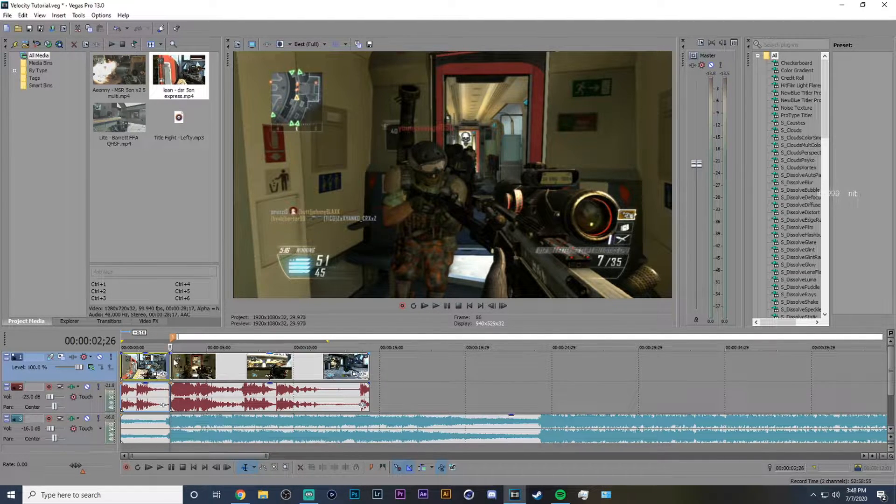
pyautogui.click(177, 365)
pyautogui.rightClick(173, 337)
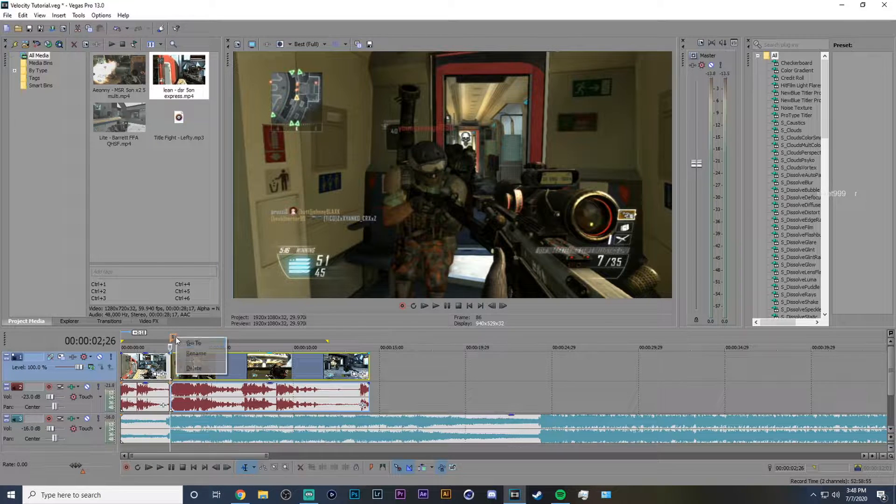
pyautogui.click(203, 368)
# Step: Check the resample setting in the first video piece's properties
pyautogui.scroll(5, 191, 371)
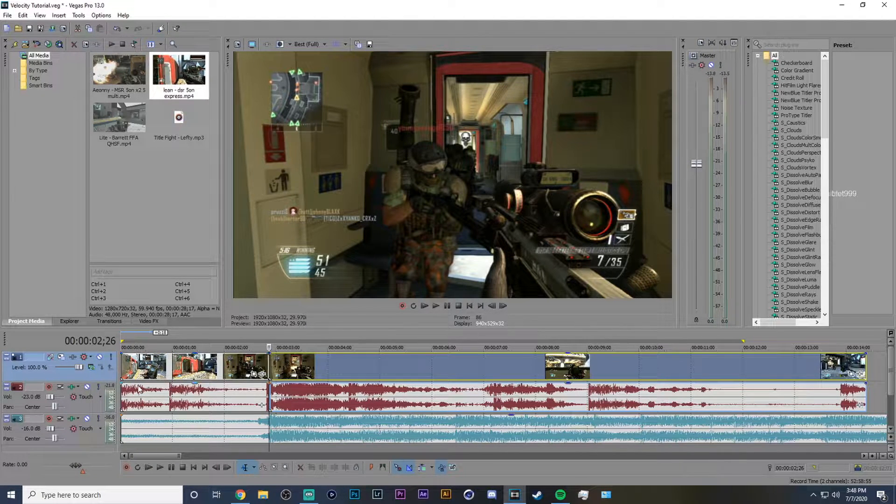
pyautogui.click(177, 366)
pyautogui.rightClick(191, 366)
pyautogui.click(190, 363)
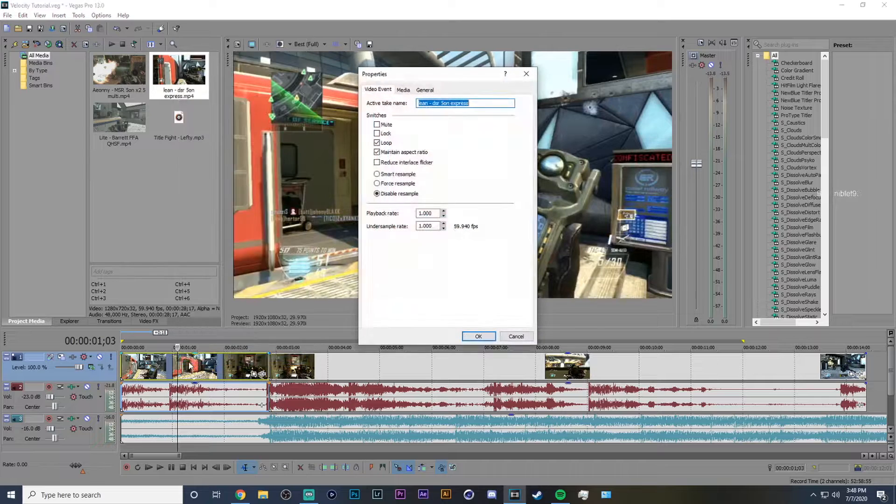
pyautogui.click(516, 336)
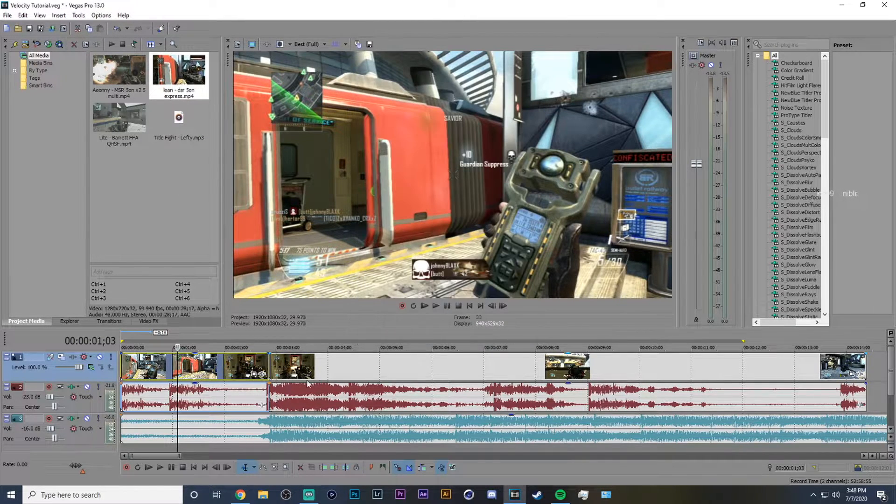
# Step: Add fade-ins of about two seconds to the first video piece and its matching audio piece
pyautogui.click(264, 374)
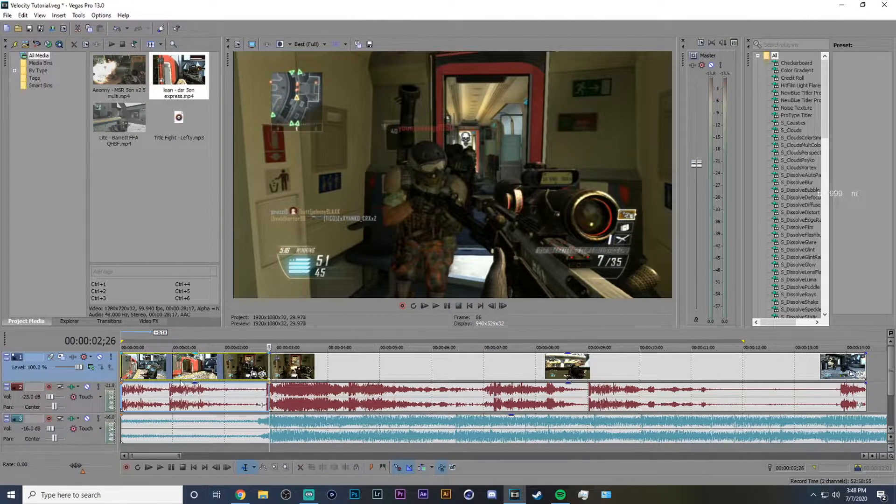
pyautogui.click(170, 368)
pyautogui.moveTo(120, 353); pyautogui.dragTo(235, 367)
pyautogui.moveTo(120, 384); pyautogui.dragTo(224, 384)
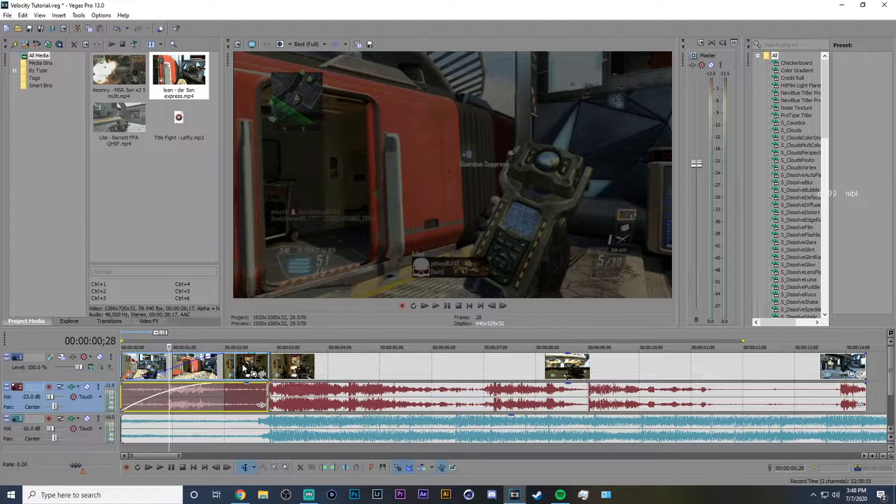
# Step: Play back the edit from near the start to review the fade-in and the beat-synced cut
pyautogui.click(198, 372)
pyautogui.click(146, 371)
pyautogui.press('space')
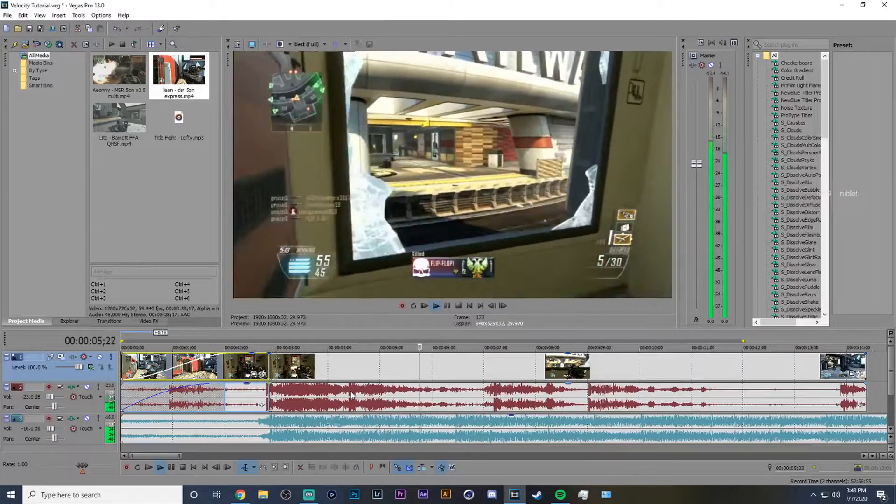
# Step: Play short stretches of the timeline between about 00:00:04;19 and 00:00:06;14 to locate the next music beat
pyautogui.press('space')
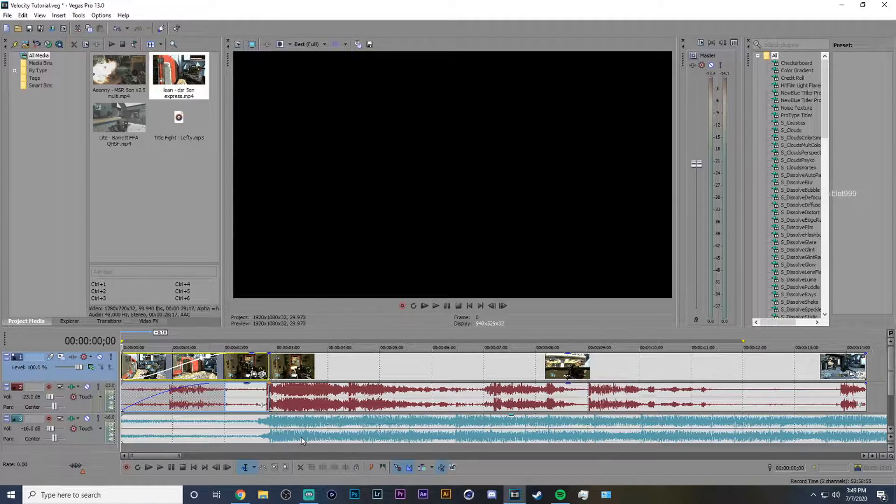
pyautogui.click(375, 427)
pyautogui.press('space')
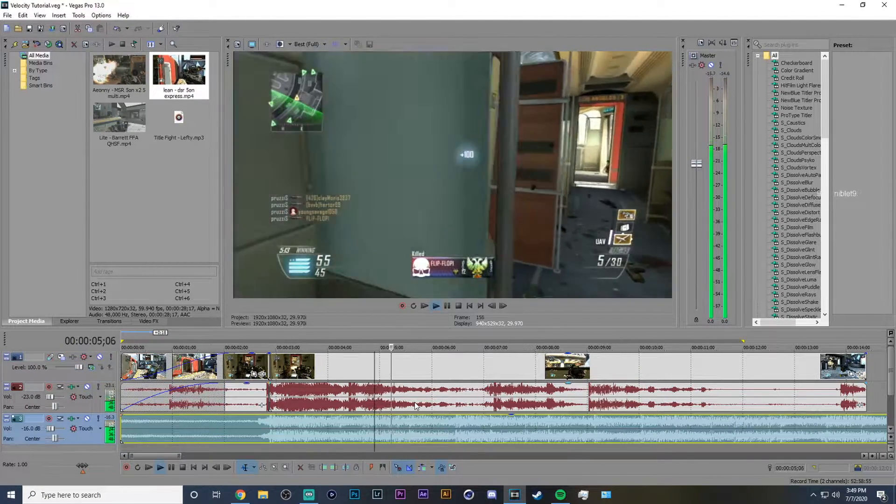
pyautogui.press('space')
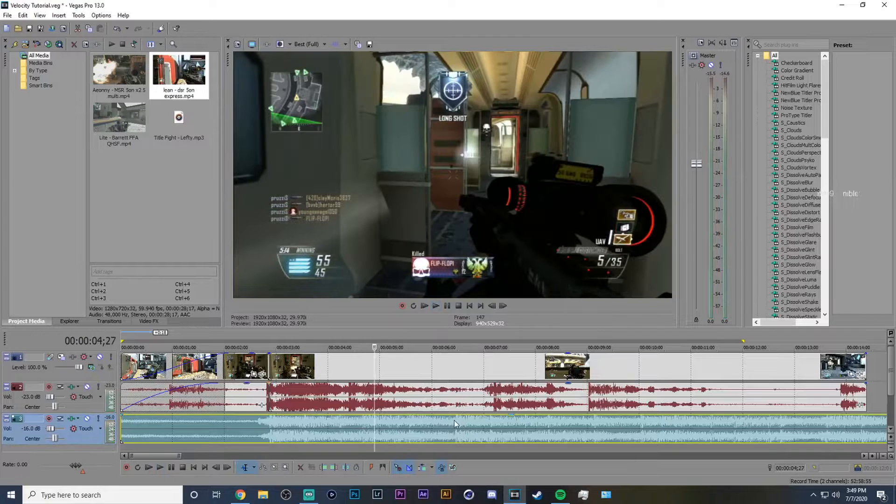
pyautogui.click(456, 422)
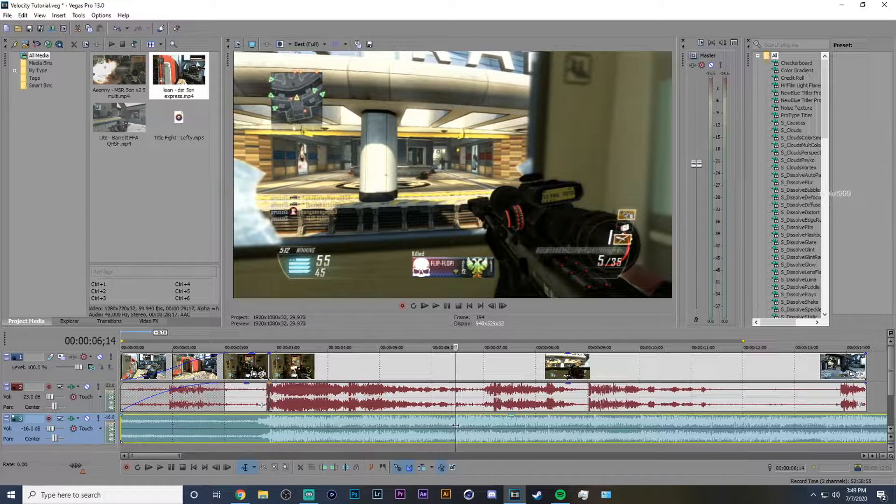
pyautogui.click(360, 423)
pyautogui.press('space')
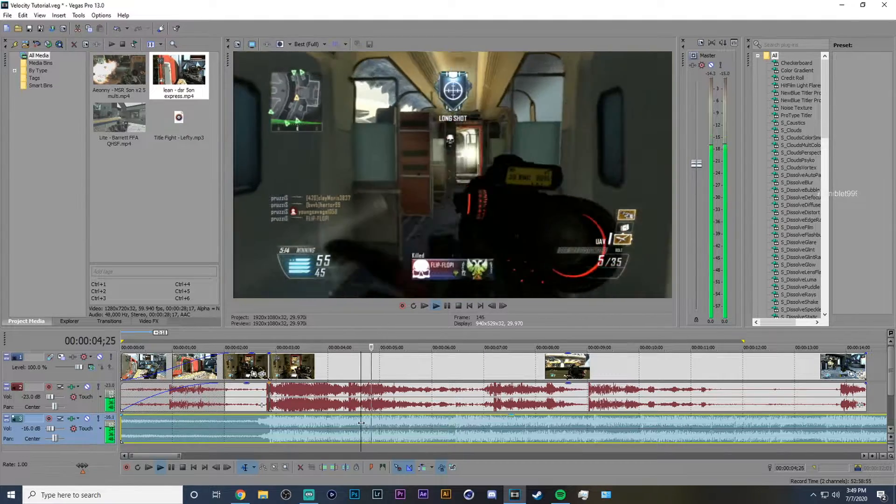
pyautogui.press('space')
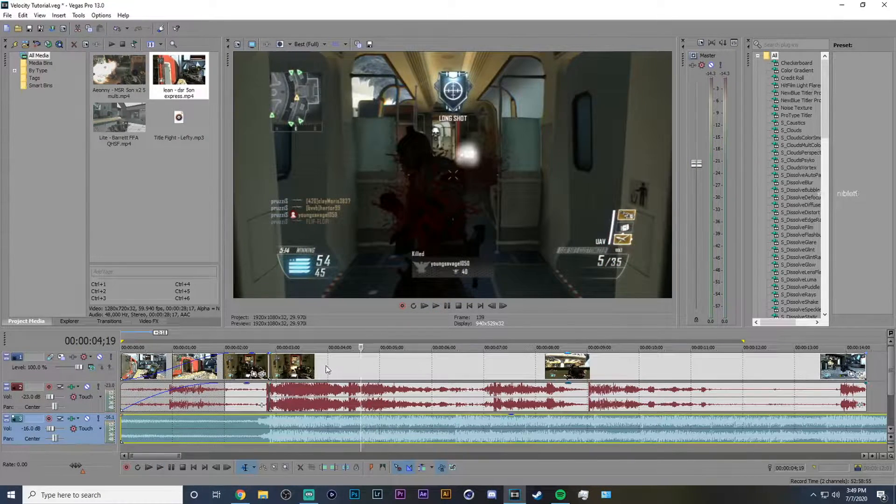
# Step: Split the gameplay clip at 00:00:04;14, just before the second kill
pyautogui.click(326, 365)
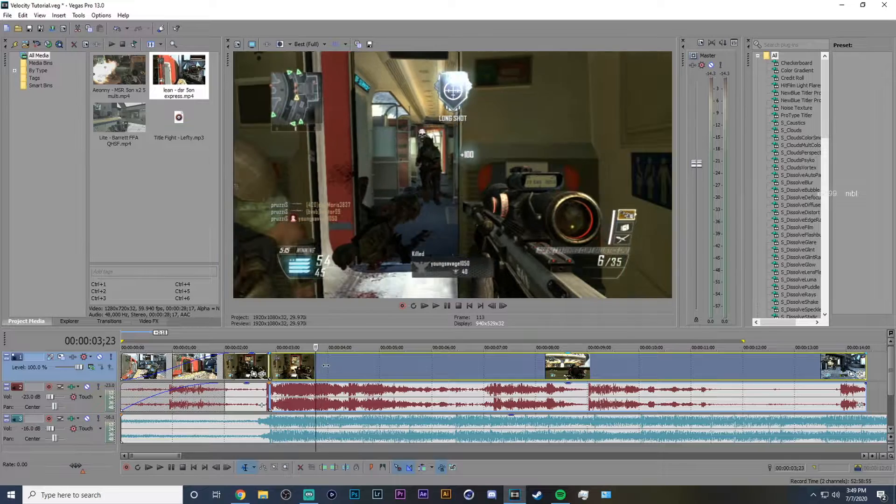
pyautogui.press('Right')
pyautogui.press('Right')
pyautogui.press('Right')
pyautogui.press('Right')
pyautogui.press('Right')
pyautogui.press('Right')
pyautogui.press('Right')
pyautogui.press('Right')
pyautogui.press('Right')
pyautogui.press('Right')
pyautogui.press('Right')
pyautogui.press('Right')
pyautogui.press('Right')
pyautogui.press('Right')
pyautogui.press('Right')
pyautogui.press('Right')
pyautogui.press('Right')
pyautogui.press('Right')
pyautogui.press('Right')
pyautogui.press('Right')
pyautogui.press('Right')
pyautogui.press('Right')
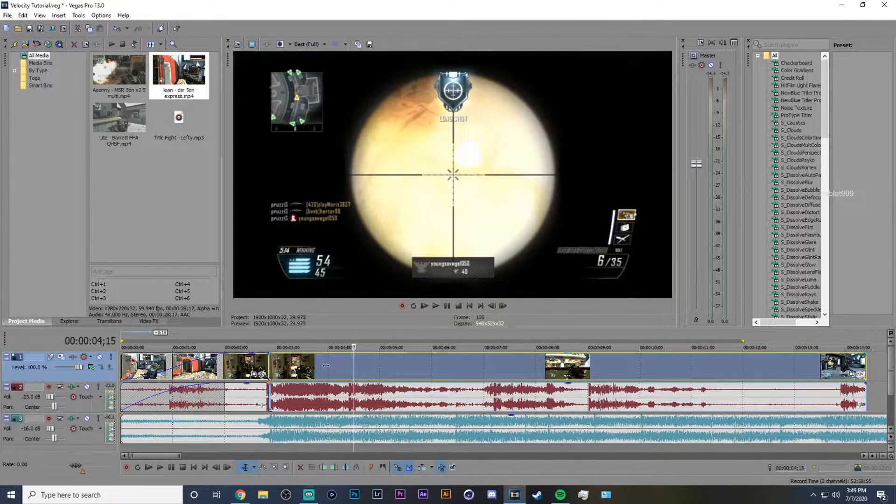
pyautogui.press('Left')
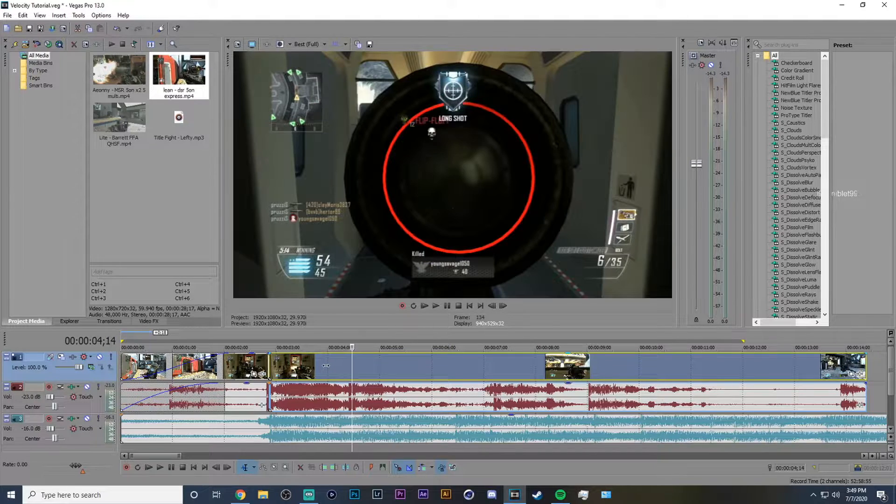
pyautogui.press('s')
# Step: Shift the remaining gameplay video and audio 6 frames later to line up with the music beat, and play back the timing
pyautogui.moveTo(368, 363); pyautogui.dragTo(380, 362)
pyautogui.click(360, 429)
pyautogui.press('space')
pyautogui.click(303, 425)
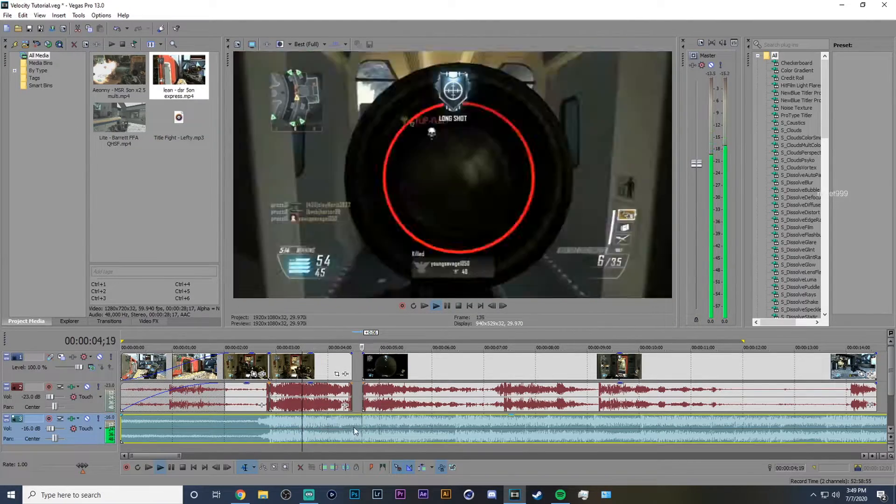
pyautogui.press('space')
# Step: Time-stretch the end of the second gameplay piece to close the gap before the following piece
pyautogui.click(360, 382)
pyautogui.click(350, 367)
pyautogui.click(332, 366)
pyautogui.click(347, 364)
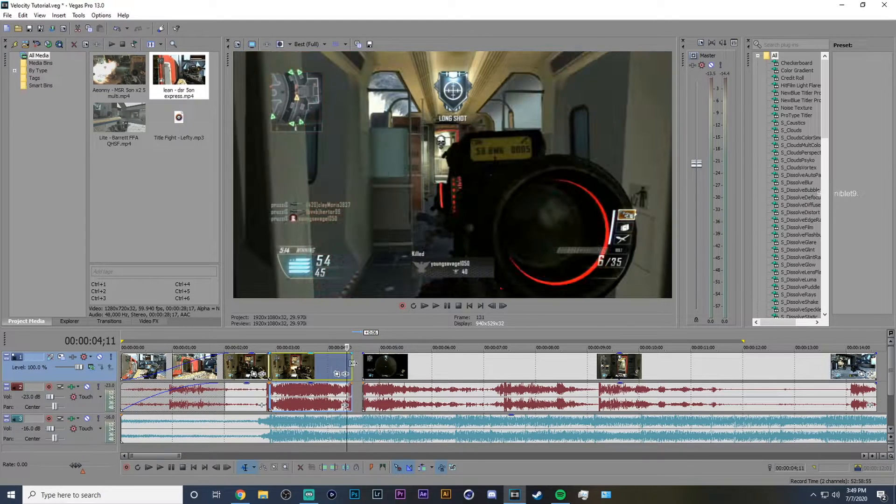
pyautogui.click(352, 364)
pyautogui.click(356, 364)
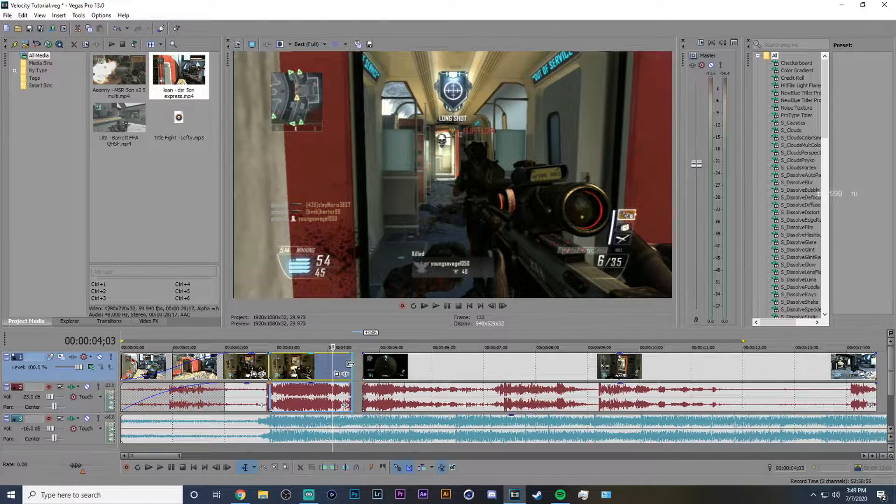
pyautogui.moveTo(350, 363); pyautogui.dragTo(358, 364)
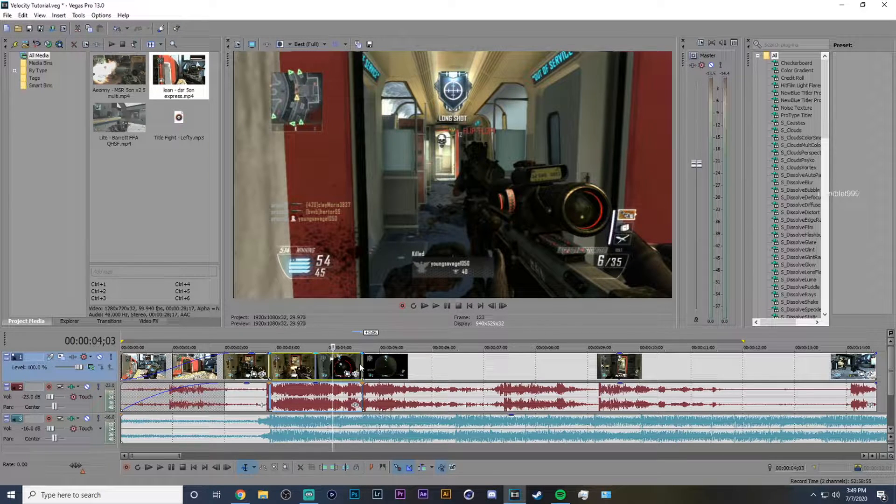
# Step: Examine frame by frame how the stretched second piece leads through the second kill into the next piece
pyautogui.press('Right')
pyautogui.press('Right')
pyautogui.press('Right')
pyautogui.press('Right')
pyautogui.press('Right')
pyautogui.press('Right')
pyautogui.press('Right')
pyautogui.press('Right')
pyautogui.press('Right')
pyautogui.press('Right')
pyautogui.press('Right')
pyautogui.press('Right')
pyautogui.press('Right')
pyautogui.press('Right')
pyautogui.press('Right')
pyautogui.press('Right')
pyautogui.press('Right')
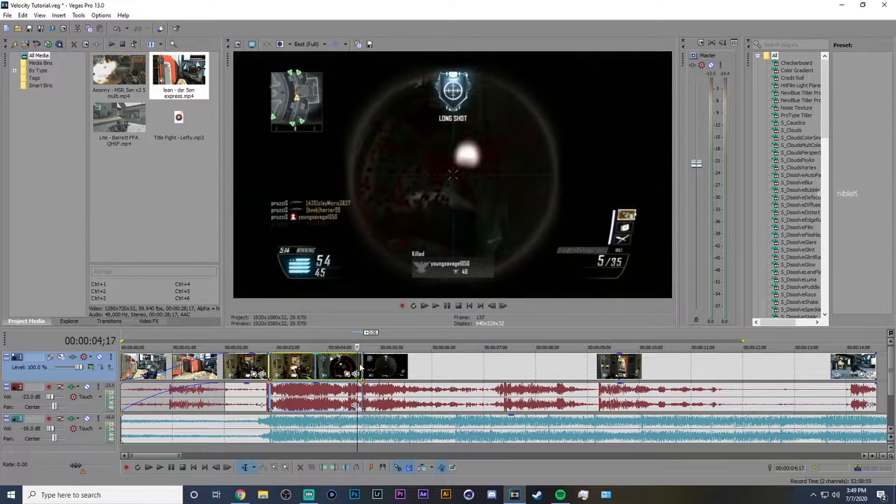
pyautogui.press('Right')
pyautogui.press('Right')
pyautogui.press('Right')
pyautogui.press('Right')
pyautogui.press('Right')
pyautogui.press('Right')
pyautogui.click(360, 367)
pyautogui.click(340, 368)
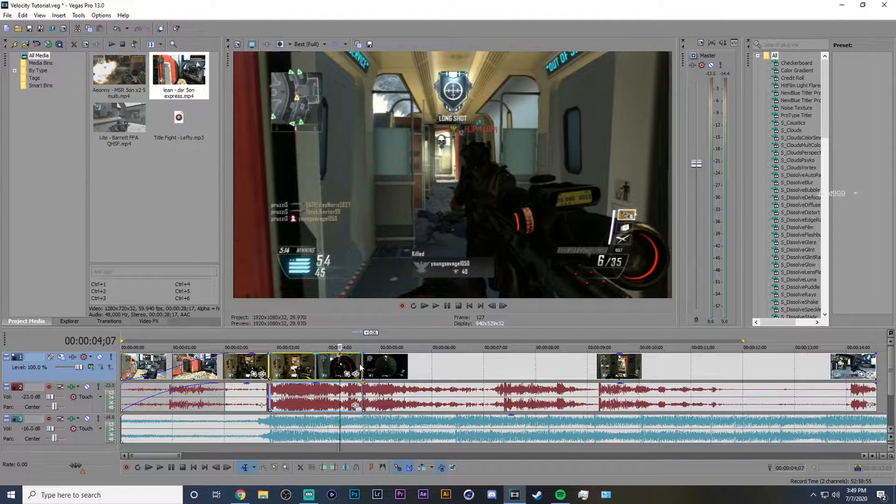
# Step: Shorten the second gameplay audio piece to end at 00:00:04;13 and time-stretch it 7 frames to meet the next piece
pyautogui.click(349, 391)
pyautogui.click(350, 391)
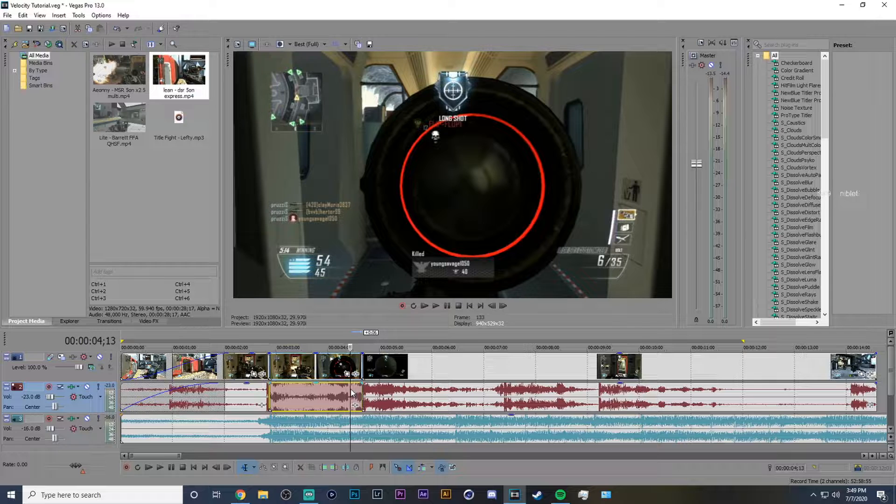
pyautogui.moveTo(320, 387)
pyautogui.mouseDown()
pyautogui.moveTo(408, 391)
pyautogui.moveTo(321, 404)
pyautogui.mouseUp()
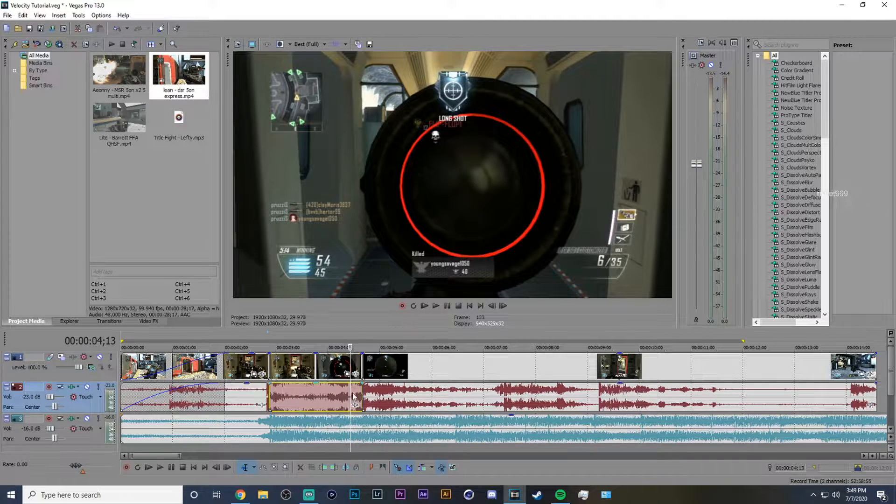
pyautogui.press('s')
pyautogui.press('Delete')
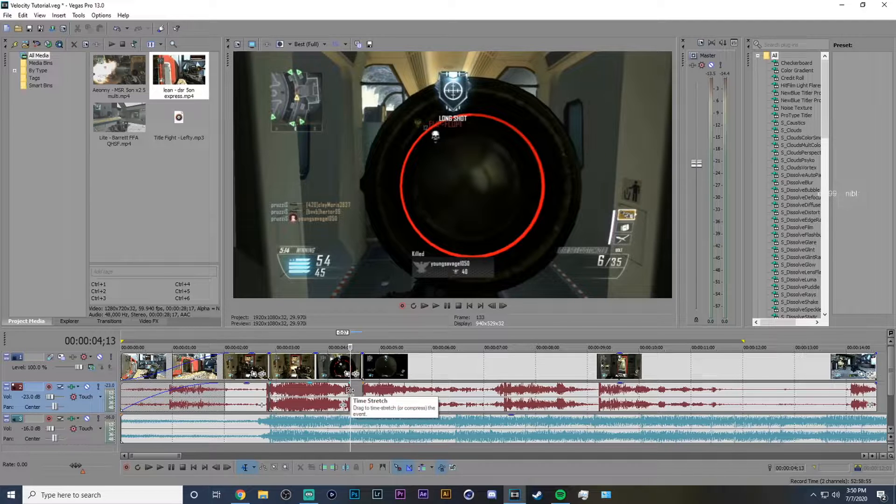
pyautogui.moveTo(349, 391); pyautogui.dragTo(362, 395)
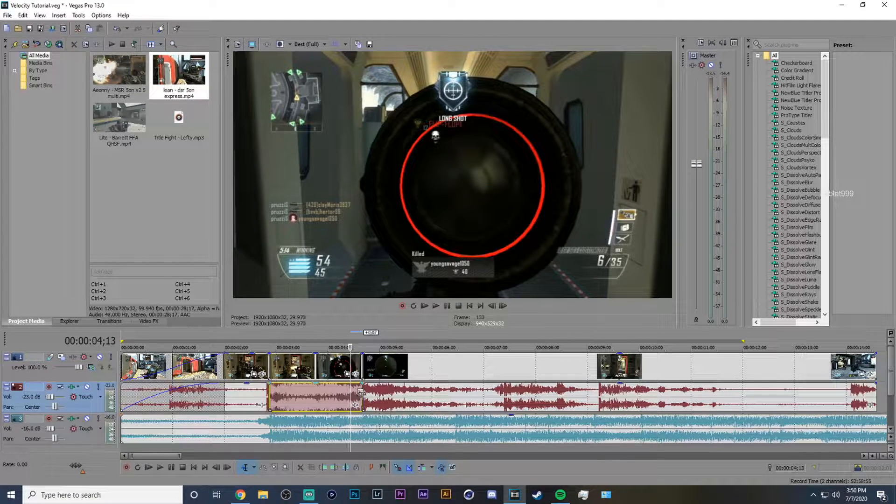
# Step: Listen to the stretched audio piece with the gameplay audio track soloed, and turn the solo off again
pyautogui.click(287, 395)
pyautogui.press('space')
pyautogui.press('space')
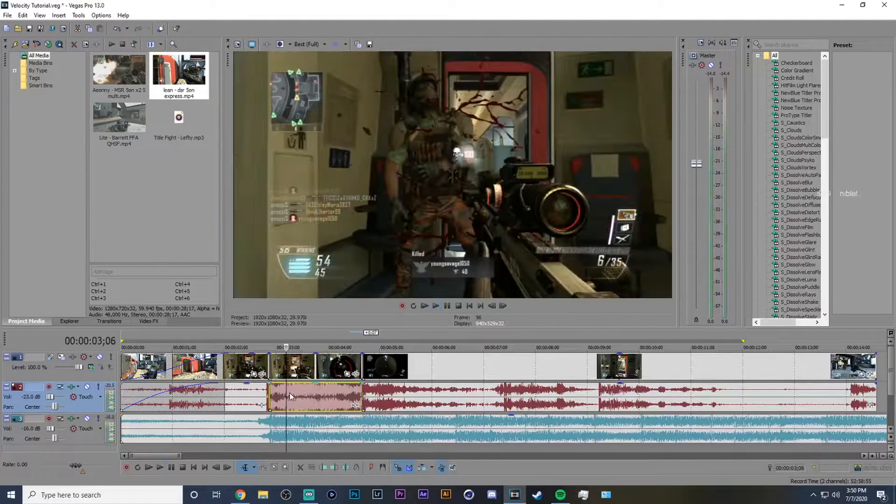
pyautogui.click(98, 387)
pyautogui.press('space')
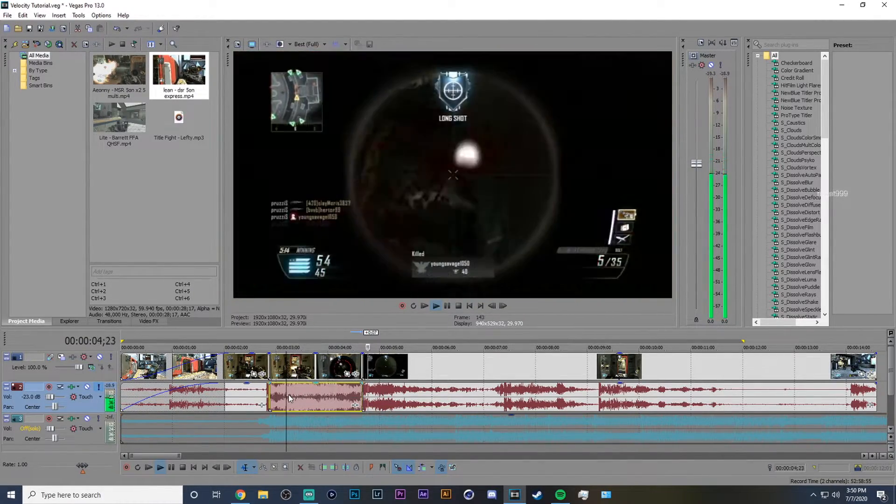
pyautogui.press('space')
pyautogui.click(276, 397)
pyautogui.press('space')
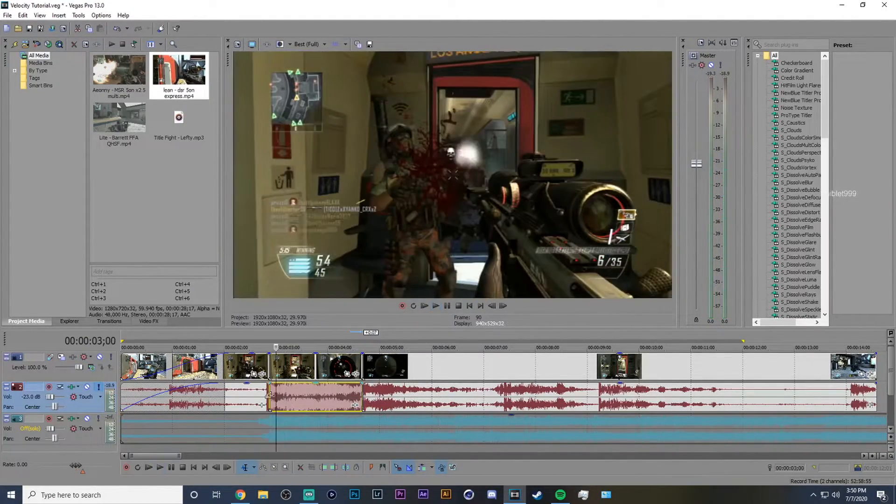
pyautogui.press('space')
pyautogui.click(98, 387)
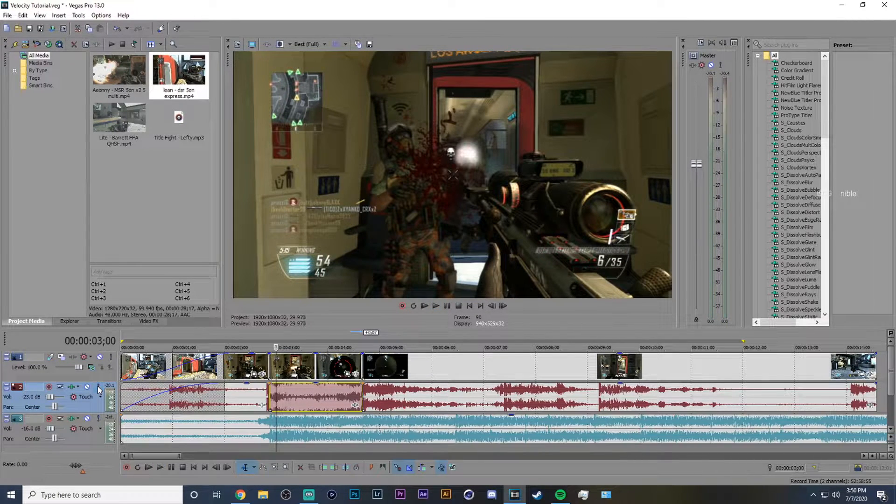
# Step: Enable Lock to stretch for the pitch change in the stretched second audio piece's properties
pyautogui.rightClick(311, 399)
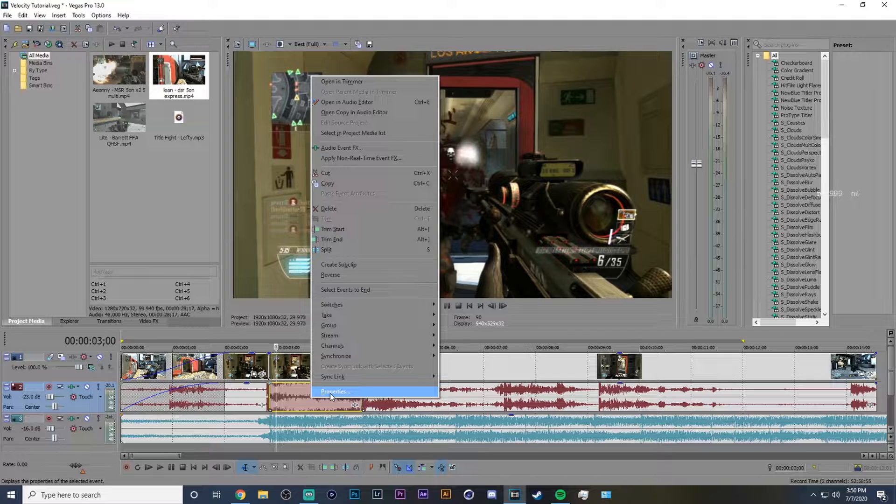
pyautogui.click(334, 391)
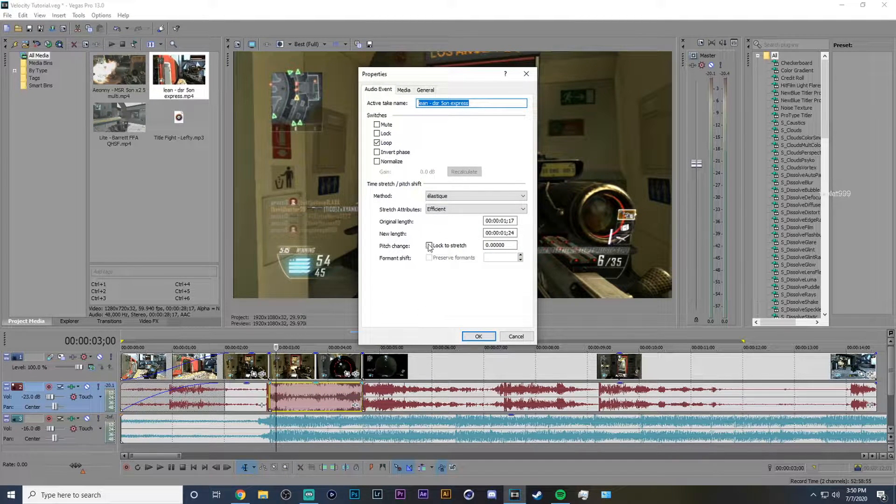
pyautogui.click(428, 246)
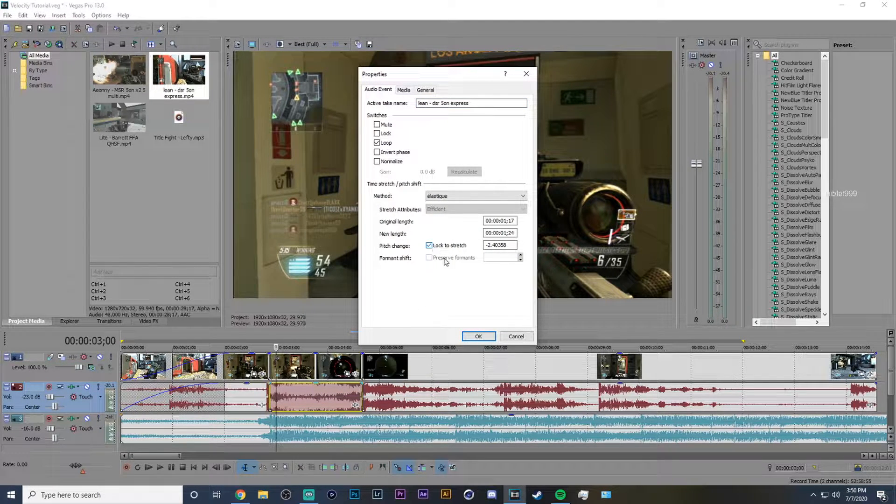
pyautogui.click(479, 335)
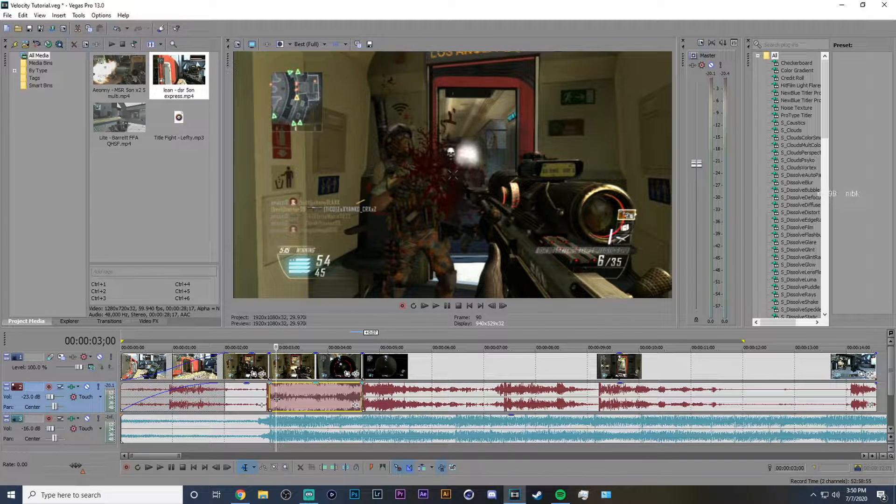
# Step: Solo the gameplay audio track to hear the pitch-locked piece from 00:00:02;26, and unsolo it
pyautogui.click(98, 388)
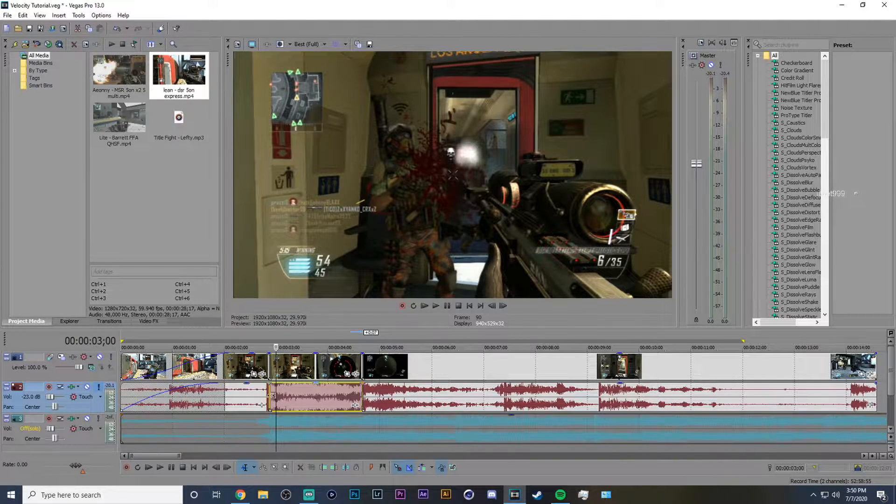
pyautogui.click(272, 395)
pyautogui.press('space')
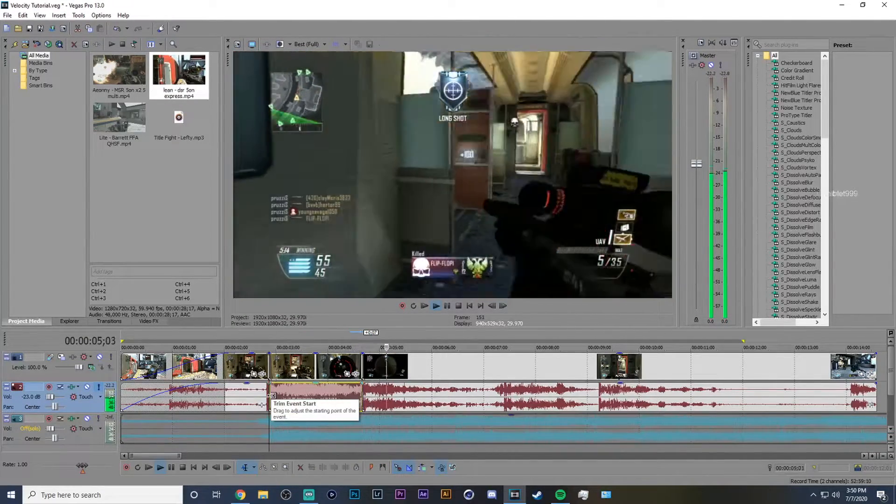
pyautogui.press('space')
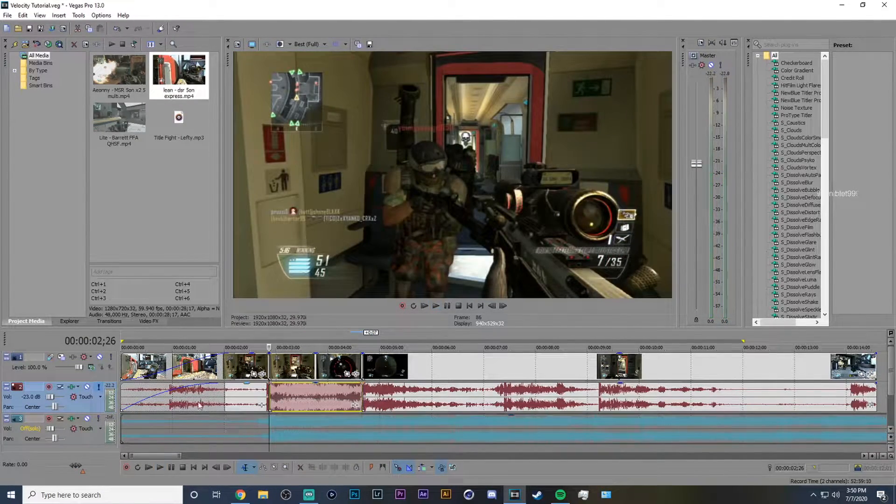
pyautogui.click(98, 389)
# Step: Insert a velocity envelope on the second video piece, which starts at about 00:00:02;26
pyautogui.rightClick(272, 376)
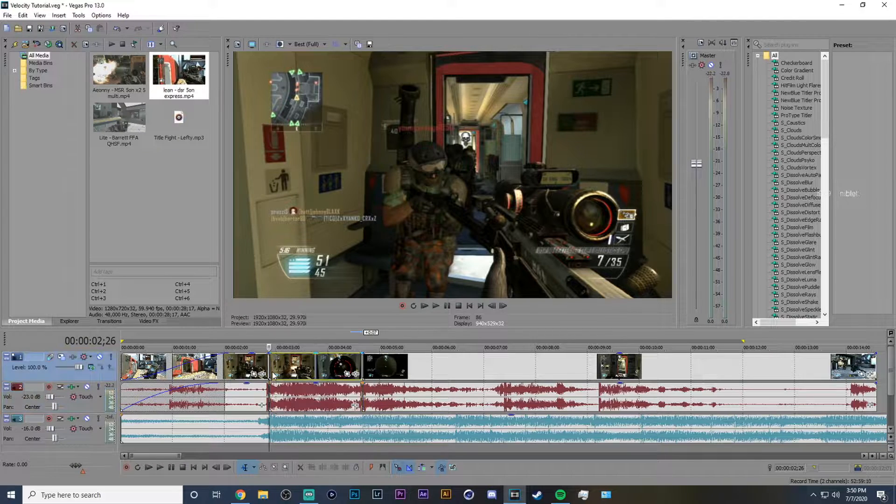
pyautogui.click(275, 377)
pyautogui.rightClick(275, 379)
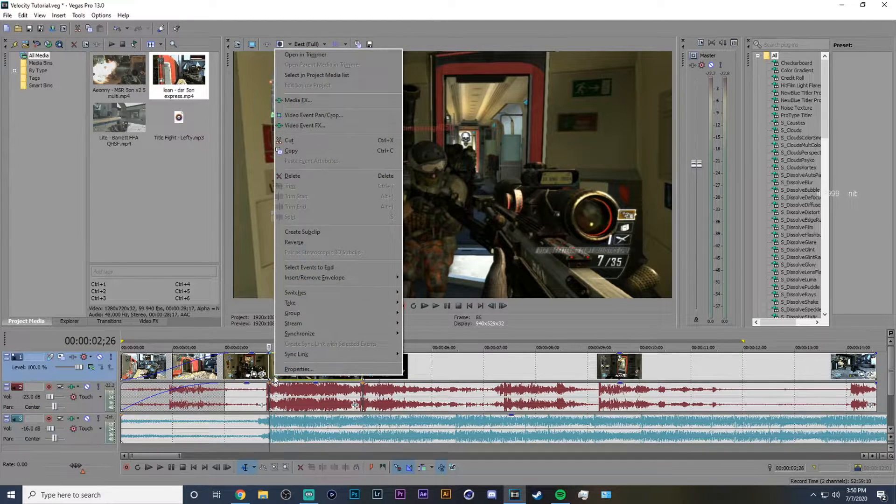
pyautogui.click(274, 371)
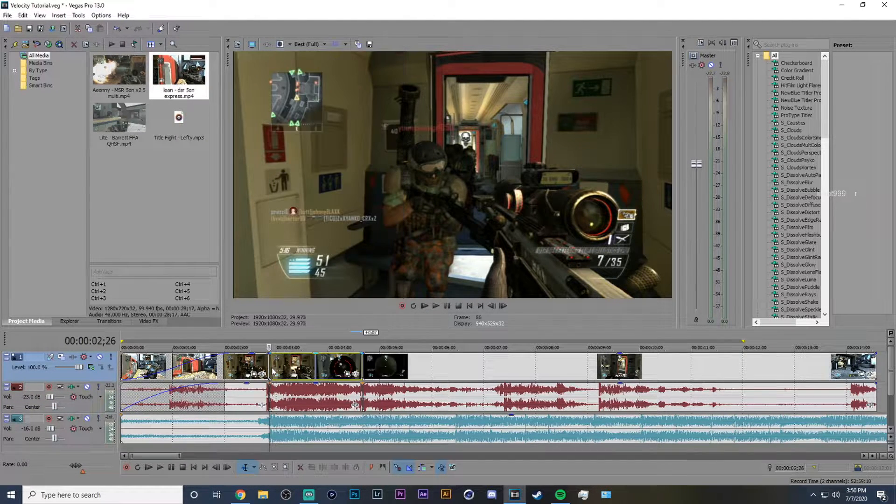
pyautogui.rightClick(307, 367)
pyautogui.moveTo(373, 269)
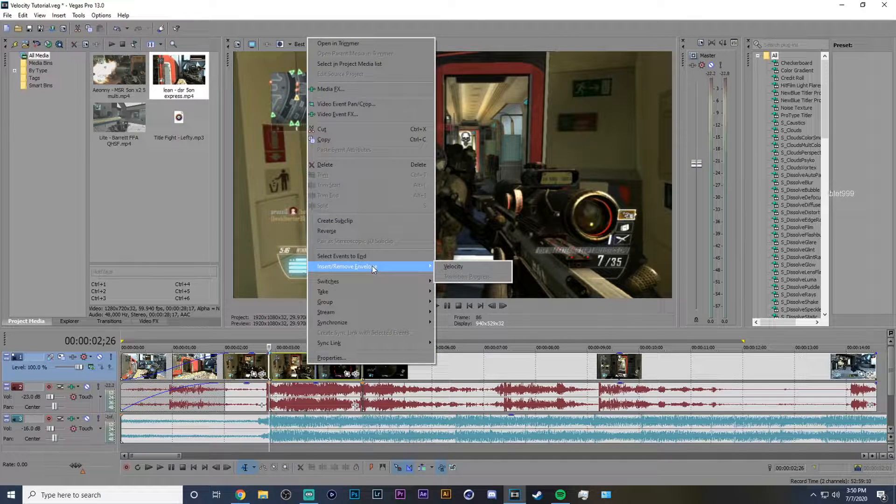
pyautogui.click(444, 266)
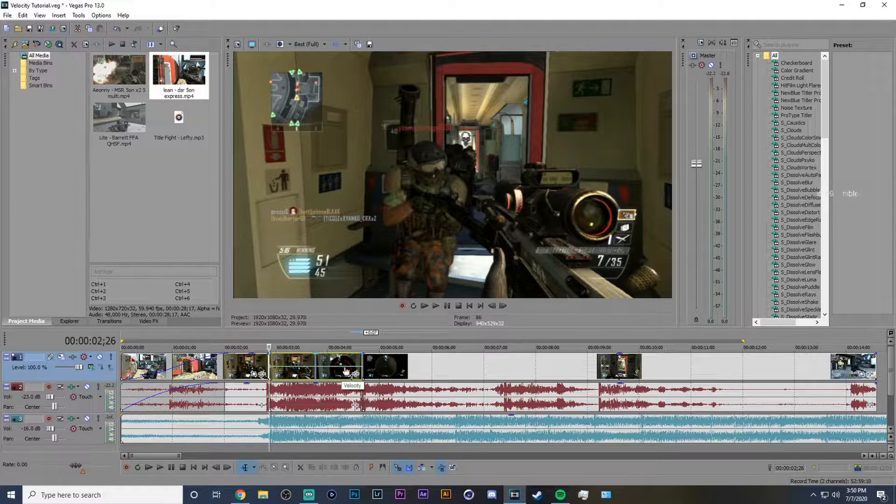
pyautogui.scroll(2, 342, 370)
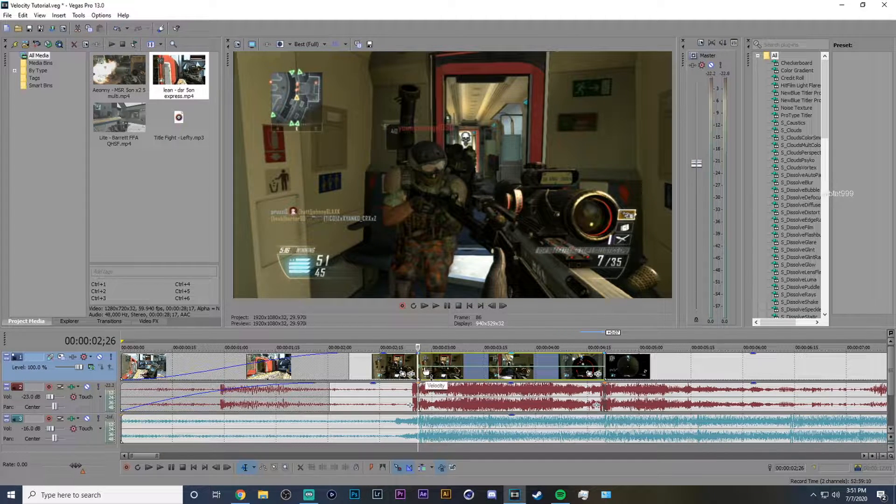
pyautogui.click(464, 370)
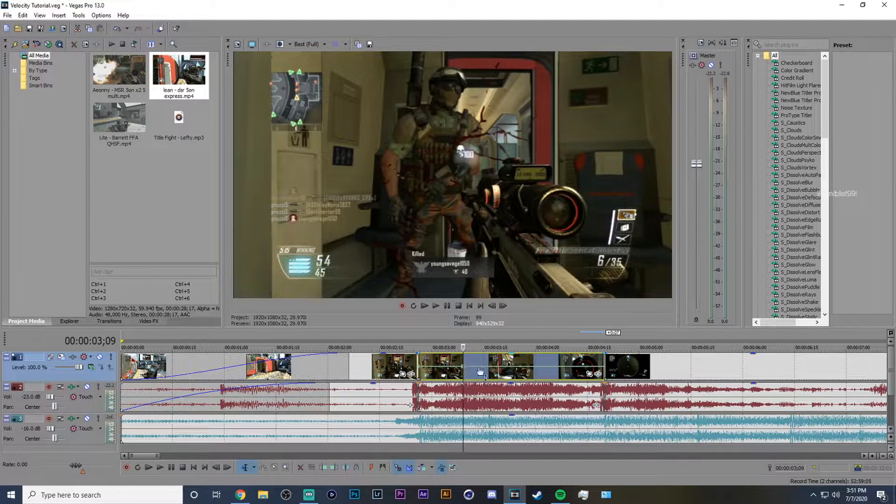
pyautogui.click(508, 371)
pyautogui.click(547, 371)
pyautogui.click(582, 372)
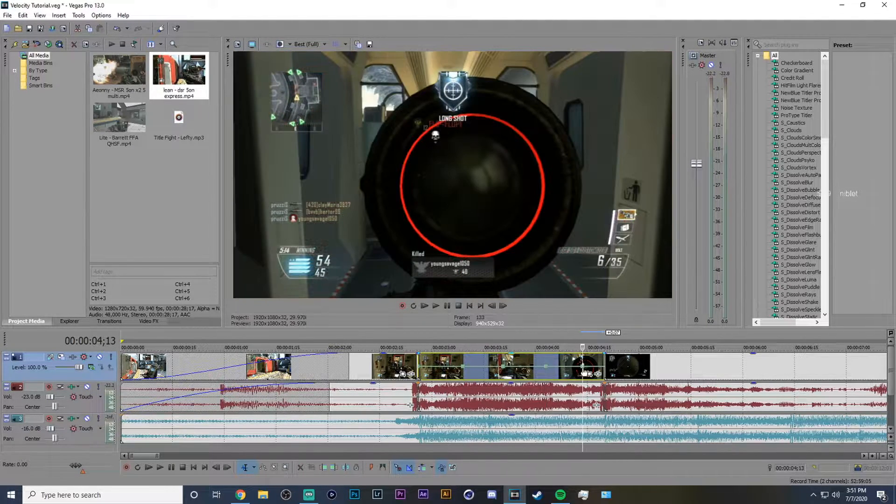
pyautogui.hotkey('ctrl', 'z')
pyautogui.hotkey('ctrl', 'z')
pyautogui.hotkey('ctrl', 'z')
pyautogui.hotkey('ctrl', 'z')
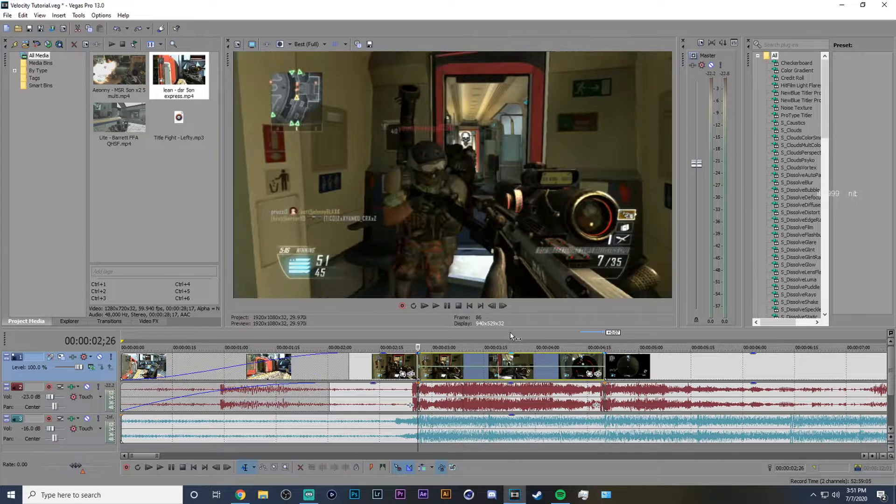
# Step: Try a velocity ramp on the second video piece, raised at 00:00:03;00 and lowered to about 52% at 00:00:03;14, and undo it
pyautogui.scroll(2, 445, 370)
pyautogui.click(504, 364)
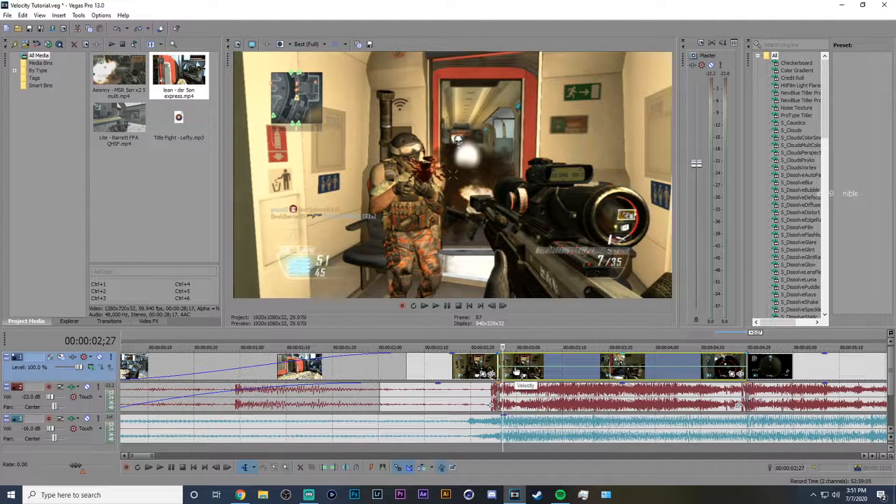
pyautogui.click(522, 368)
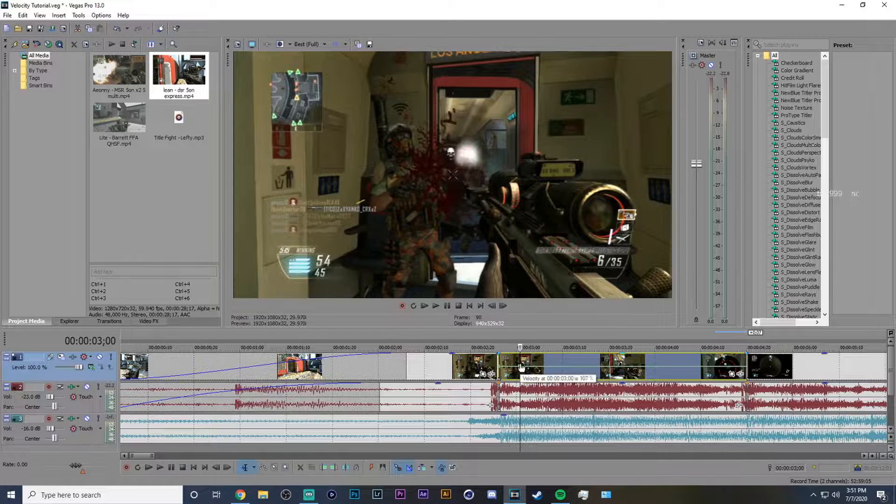
pyautogui.moveTo(521, 364); pyautogui.dragTo(521, 360)
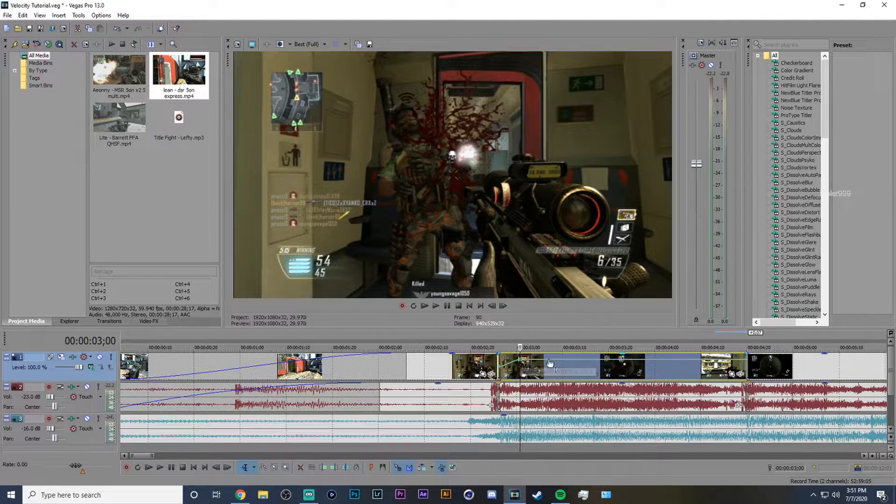
pyautogui.doubleClick(581, 361)
pyautogui.moveTo(581, 360); pyautogui.dragTo(582, 369)
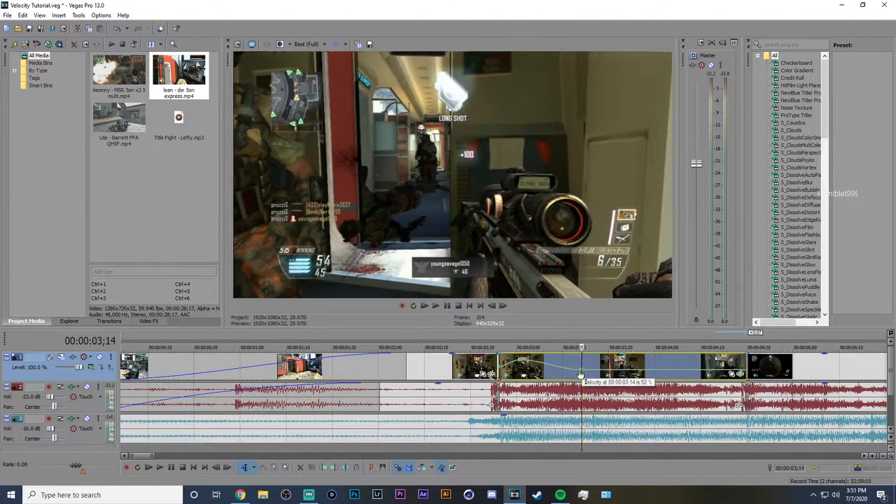
pyautogui.hotkey('ctrl', 'z')
pyautogui.hotkey('ctrl', 'z')
pyautogui.hotkey('ctrl', 'z')
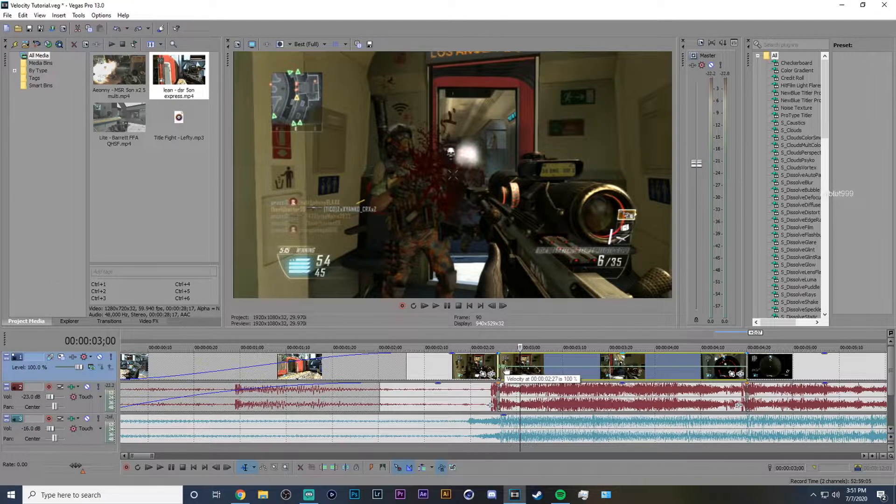
# Step: Set the second video piece's velocity envelope to 150% at its start, and lower it slightly to about 141%
pyautogui.click(501, 371)
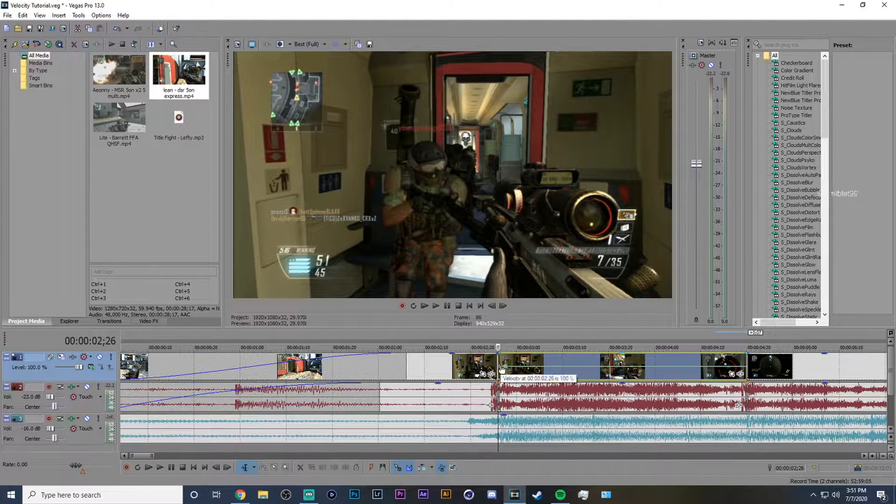
pyautogui.scroll(2, 502, 372)
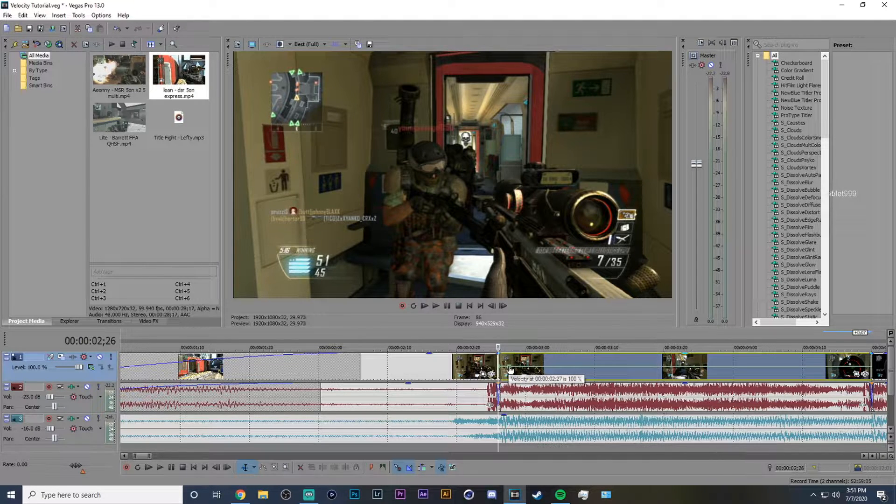
pyautogui.moveTo(508, 370); pyautogui.dragTo(511, 367)
pyautogui.rightClick(506, 367)
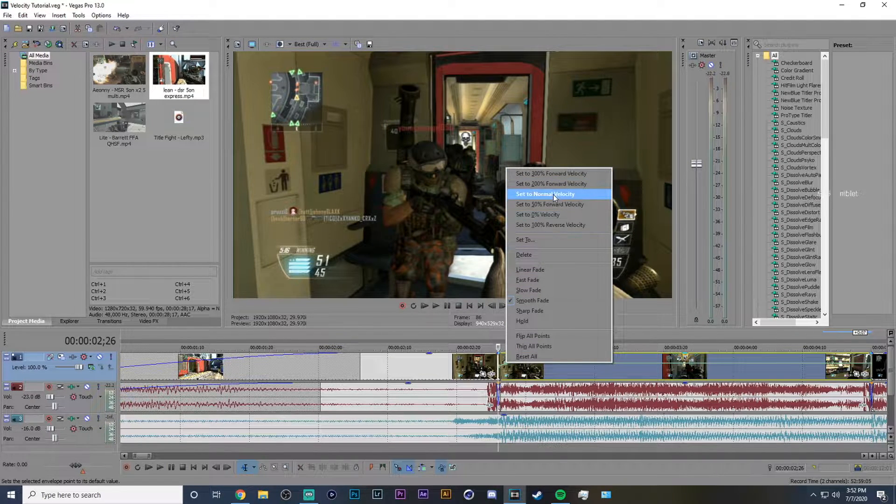
pyautogui.click(544, 239)
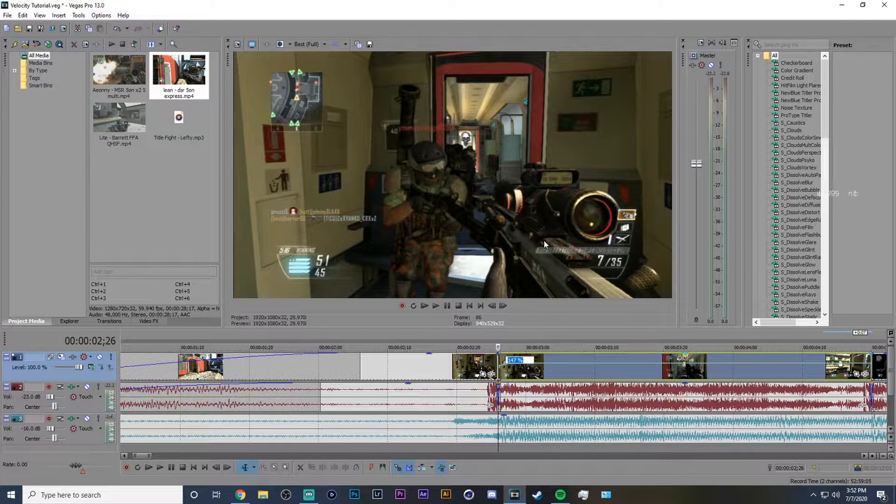
pyautogui.write('150')
pyautogui.press('Return')
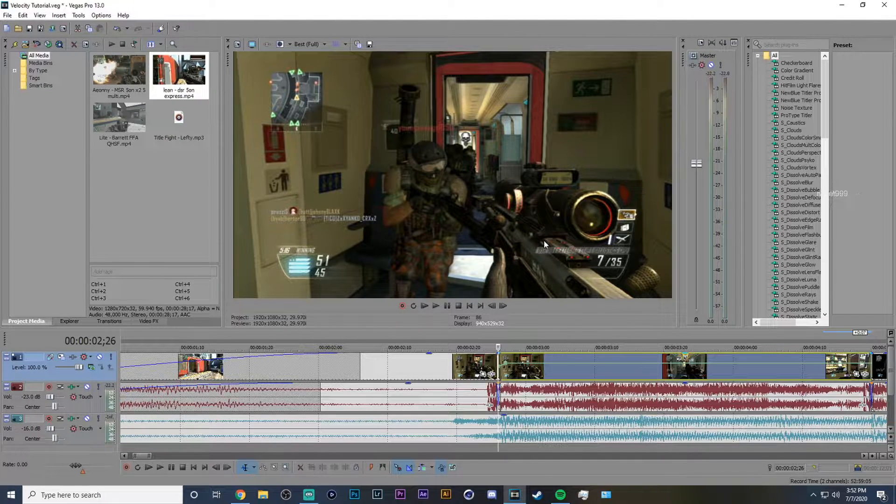
pyautogui.rightClick(505, 362)
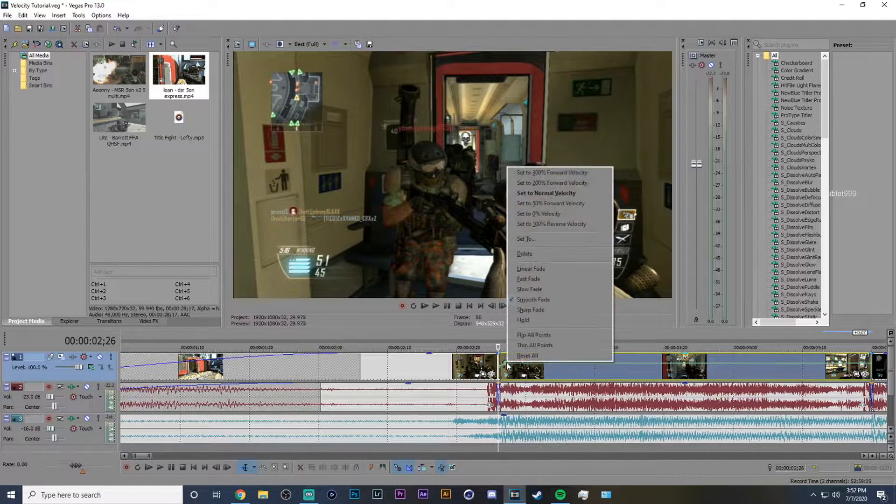
pyautogui.click(507, 363)
pyautogui.moveTo(504, 362); pyautogui.dragTo(505, 365)
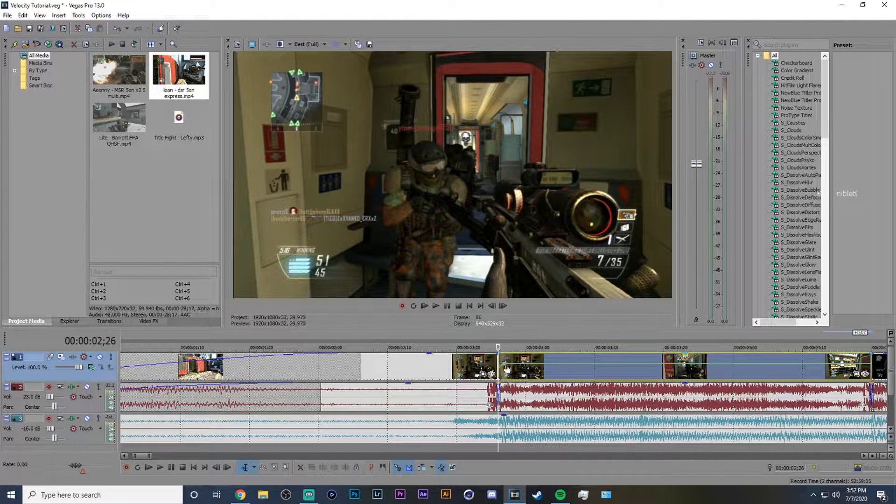
# Step: Check the sped-up second video piece frame by frame and in playback from 00:00:02;26
pyautogui.press('Right')
pyautogui.press('Right')
pyautogui.press('Right')
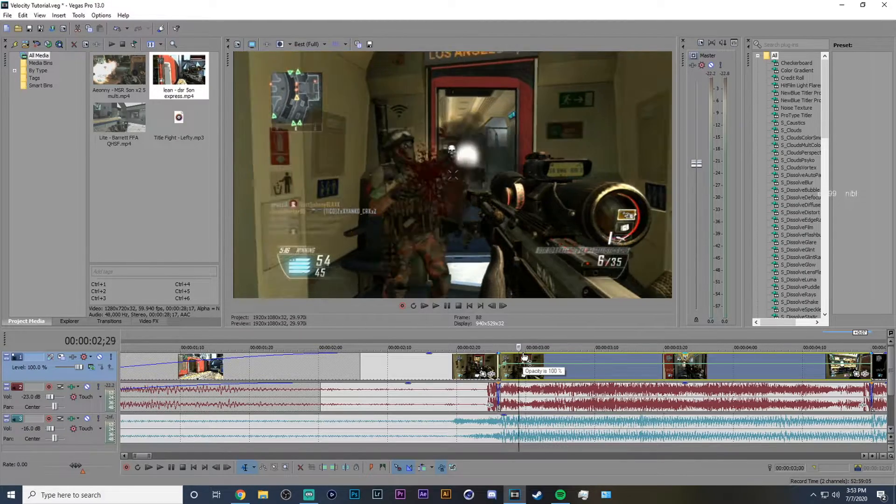
pyautogui.press('Right')
pyautogui.press('Right')
pyautogui.press('Right')
pyautogui.press('Right')
pyautogui.press('Right')
pyautogui.press('Right')
pyautogui.press('Right')
pyautogui.press('Right')
pyautogui.press('Right')
pyautogui.press('Right')
pyautogui.press('Right')
pyautogui.press('Right')
pyautogui.press('Right')
pyautogui.press('Right')
pyautogui.press('Right')
pyautogui.press('Right')
pyautogui.press('Right')
pyautogui.press('Right')
pyautogui.click(499, 361)
pyautogui.press('space')
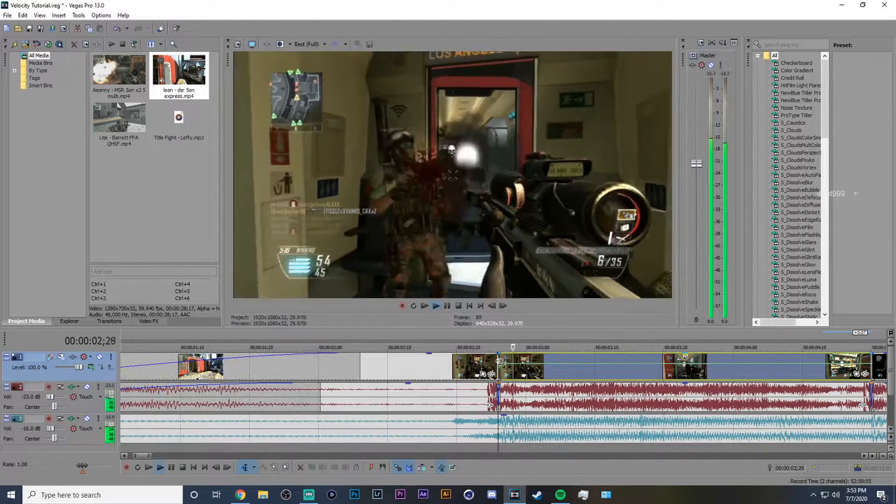
pyautogui.press('space')
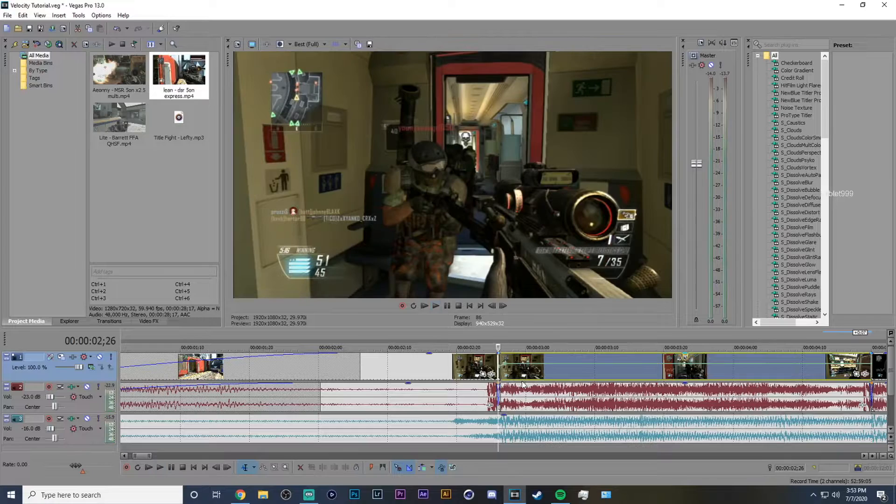
# Step: Find the frame where the fast part after the kill should end and add a velocity envelope point at 00:00:03;06
pyautogui.scroll(-1, 523, 383)
pyautogui.scroll(2, 508, 369)
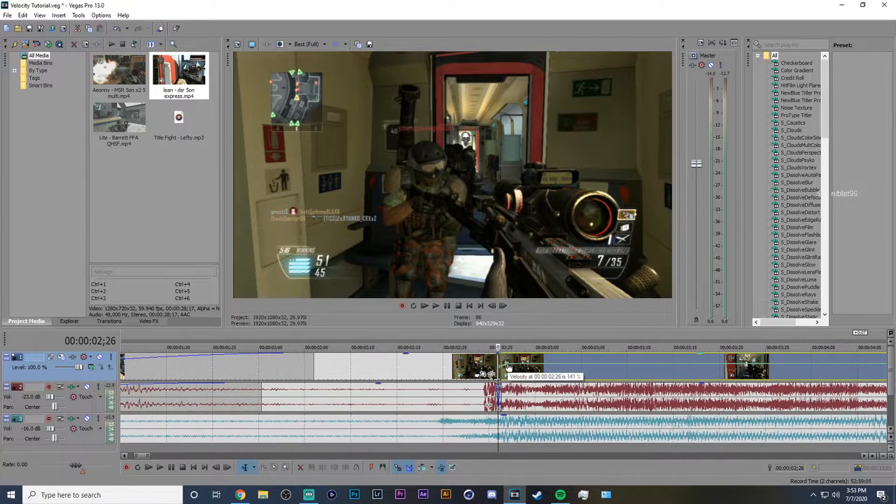
pyautogui.click(528, 361)
pyautogui.press('Right')
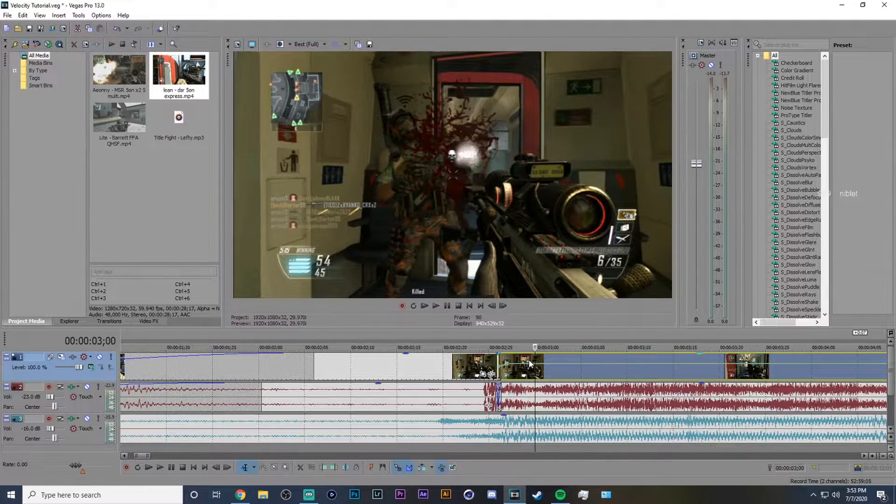
pyautogui.press('Right')
pyautogui.press('Right')
pyautogui.press('Right')
pyautogui.press('Right')
pyautogui.press('Right')
pyautogui.press('Right')
pyautogui.press('Right')
pyautogui.press('Right')
pyautogui.press('Right')
pyautogui.press('Right')
pyautogui.press('Right')
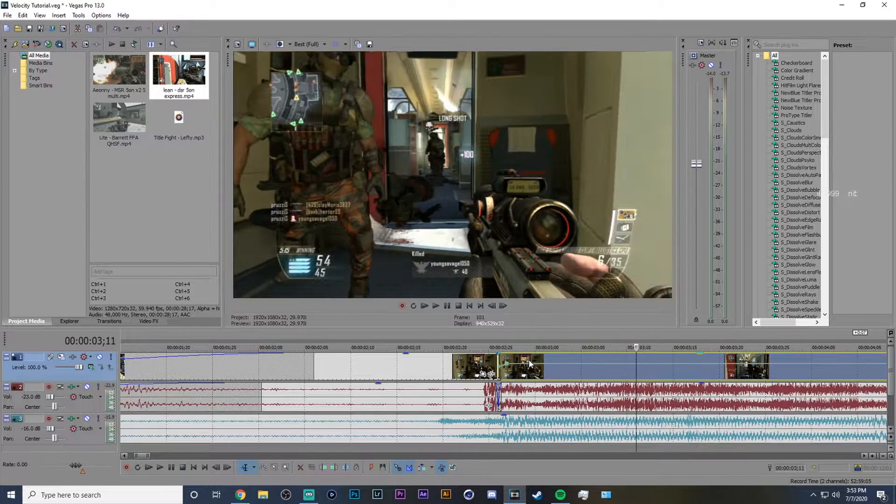
pyautogui.press('Left')
pyautogui.press('Left')
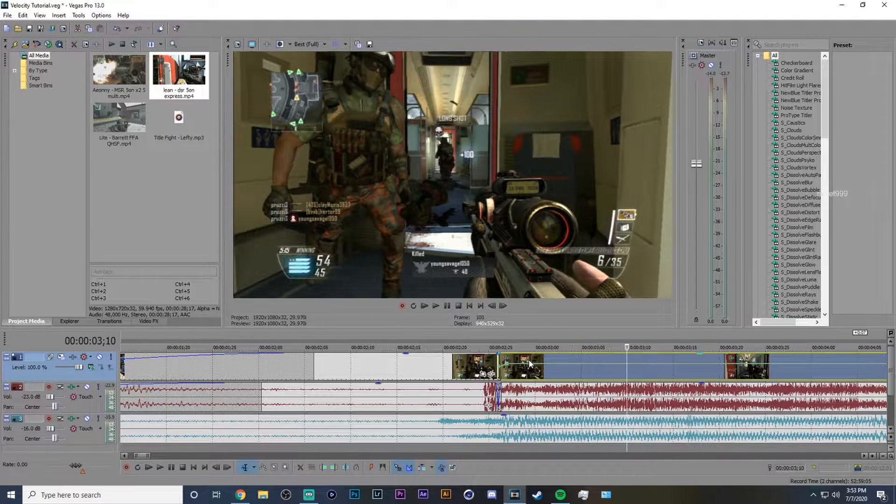
pyautogui.press('Left')
pyautogui.press('Left')
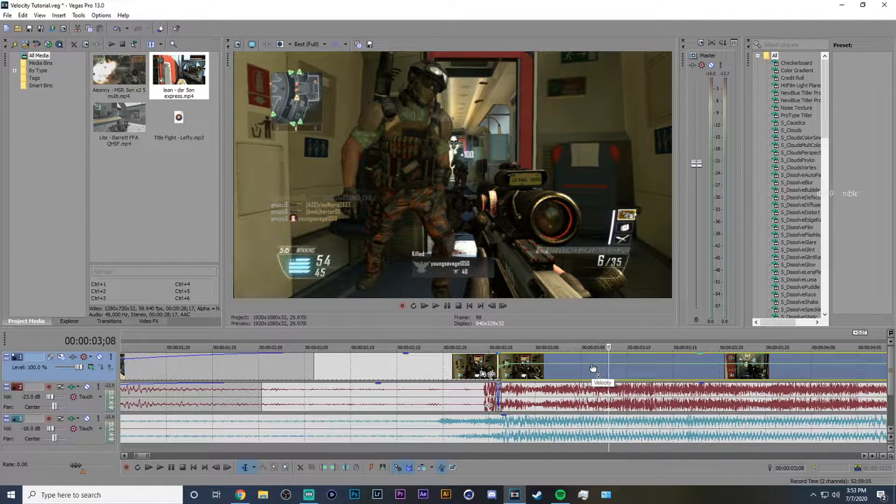
pyautogui.click(593, 368)
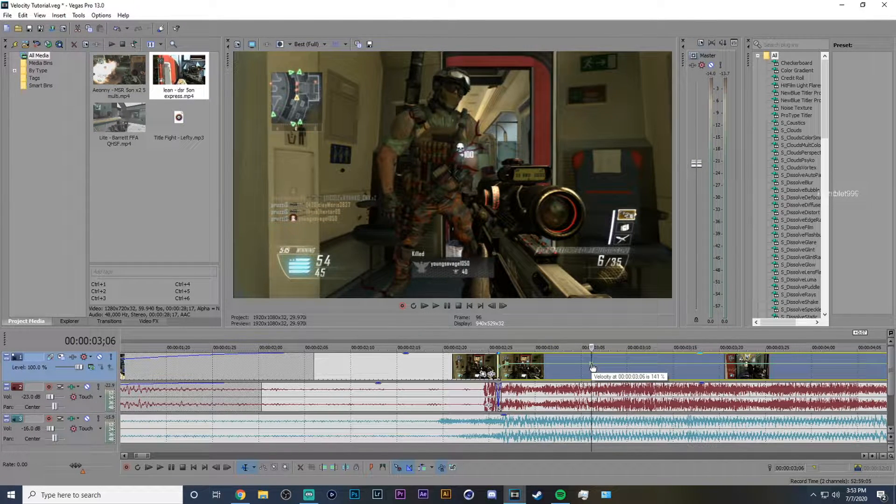
# Step: Add a velocity envelope point at 00:00:03;08 and lower it so the second video piece slows down from there
pyautogui.click(510, 360)
pyautogui.press('Right')
pyautogui.press('Right')
pyautogui.press('Right')
pyautogui.press('Right')
pyautogui.press('Right')
pyautogui.press('Right')
pyautogui.press('Right')
pyautogui.press('Left')
pyautogui.press('Left')
pyautogui.press('Left')
pyautogui.press('Left')
pyautogui.press('Left')
pyautogui.press('Right')
pyautogui.press('Right')
pyautogui.press('Right')
pyautogui.press('Right')
pyautogui.press('Right')
pyautogui.press('Right')
pyautogui.press('Right')
pyautogui.press('Right')
pyautogui.click(614, 367)
pyautogui.moveTo(615, 368); pyautogui.dragTo(615, 372)
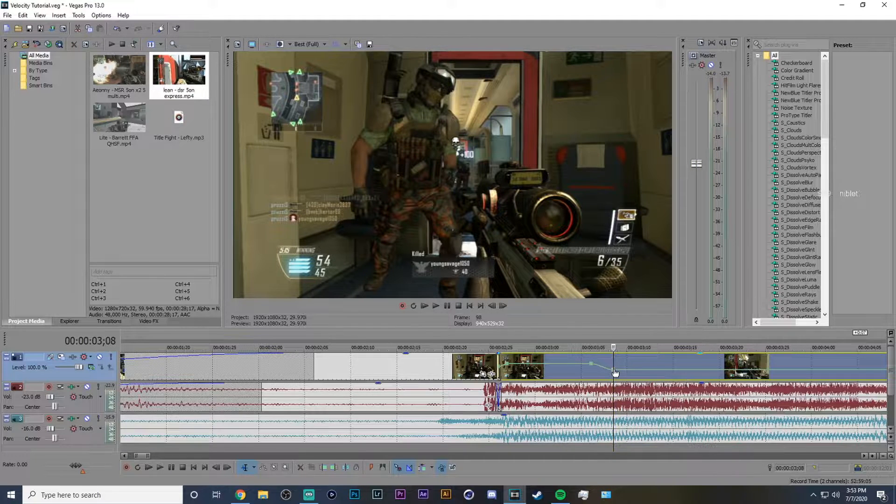
# Step: Play the second video piece from 00:00:02;26 to check the drop in velocity
pyautogui.click(497, 358)
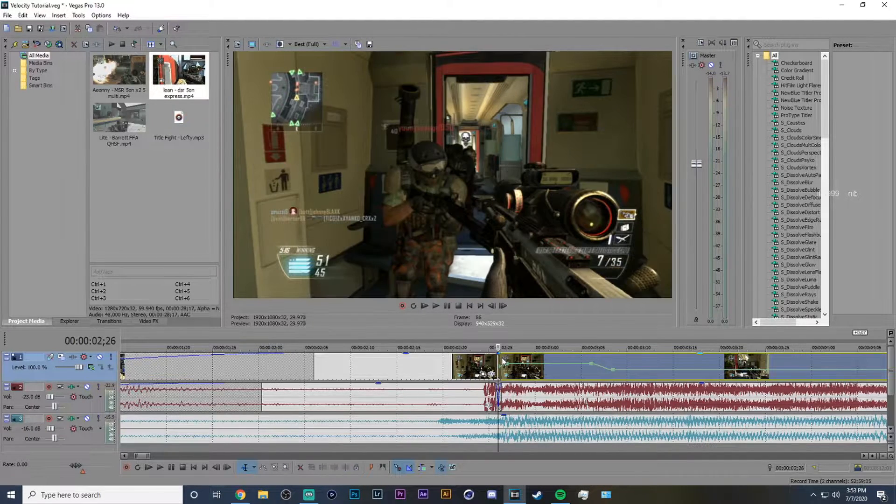
pyautogui.press('space')
pyautogui.press('space')
# Step: Listen to the music for the next beat and add a velocity envelope point at 00:00:03;15 on the second video piece
pyautogui.scroll(-4, 588, 390)
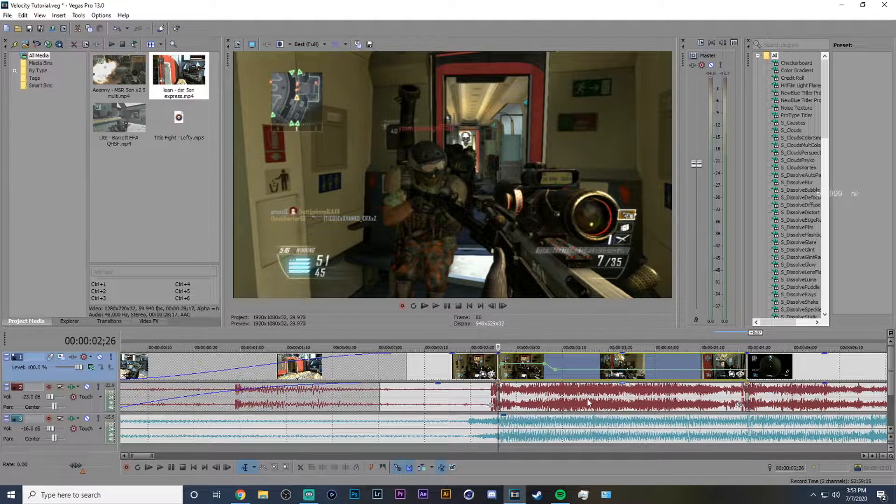
pyautogui.click(593, 423)
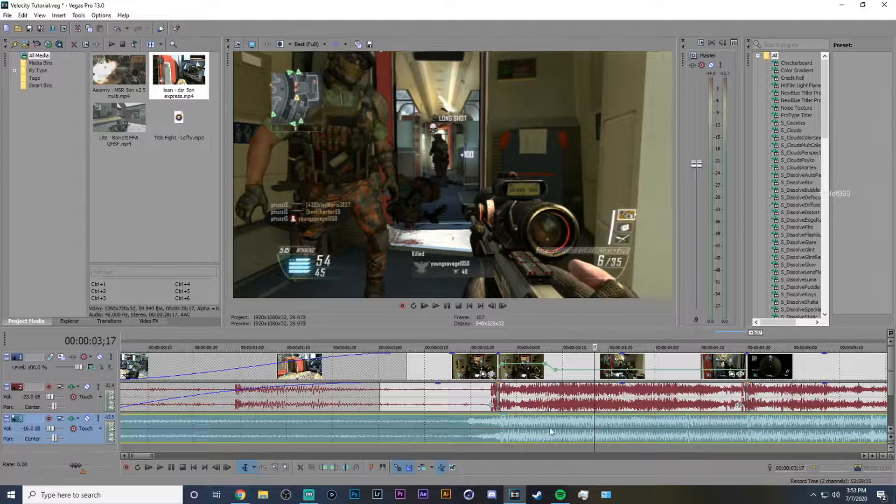
pyautogui.click(501, 429)
pyautogui.press('space')
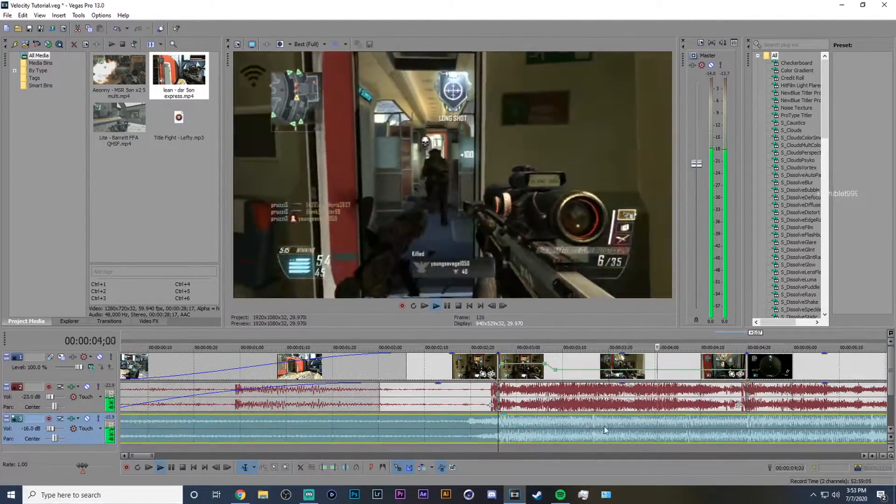
pyautogui.click(591, 423)
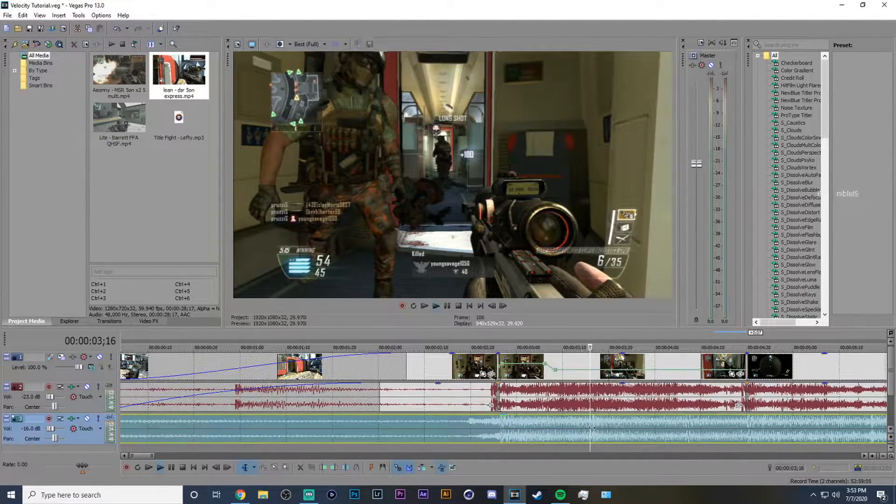
pyautogui.press('space')
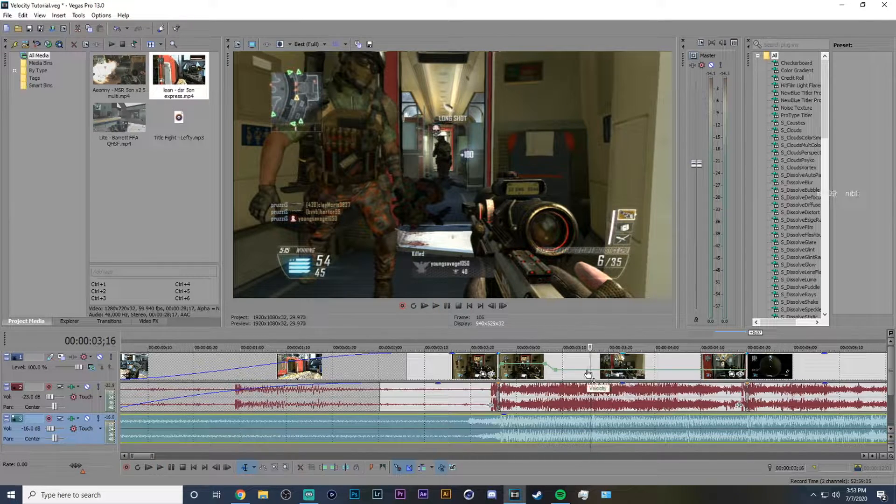
pyautogui.scroll(2, 587, 373)
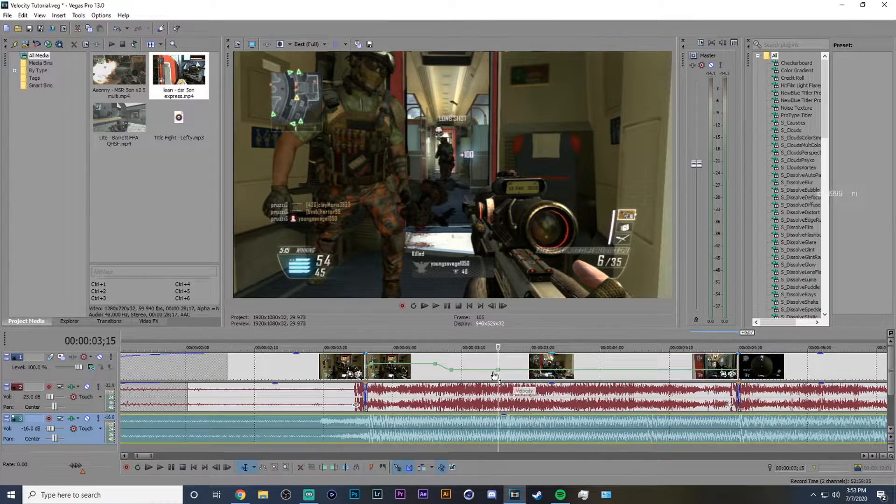
# Step: Add a velocity envelope point at 00:00:03;16 on the second video piece and raise it to 100 %
pyautogui.click(455, 362)
pyautogui.press('Right')
pyautogui.press('Right')
pyautogui.press('Right')
pyautogui.press('Right')
pyautogui.press('Right')
pyautogui.press('Right')
pyautogui.press('Right')
pyautogui.press('Left')
pyautogui.press('Left')
pyautogui.press('Left')
pyautogui.press('Left')
pyautogui.press('Left')
pyautogui.press('Left')
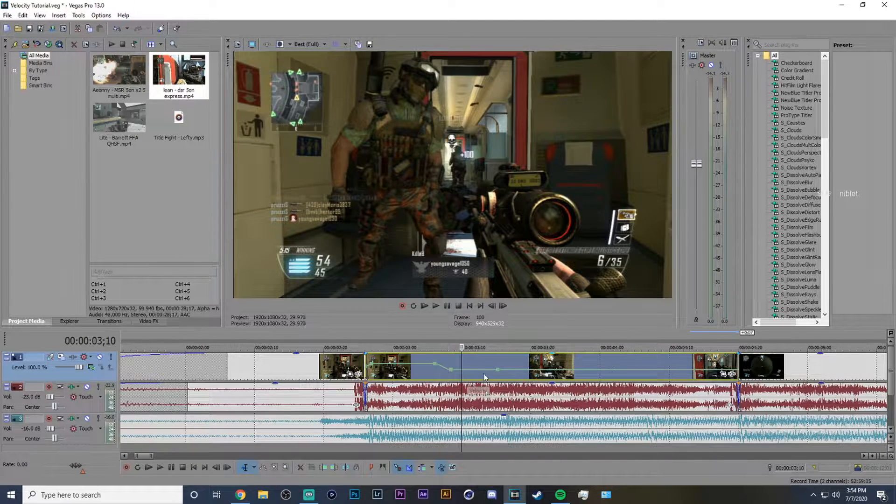
pyautogui.click(508, 372)
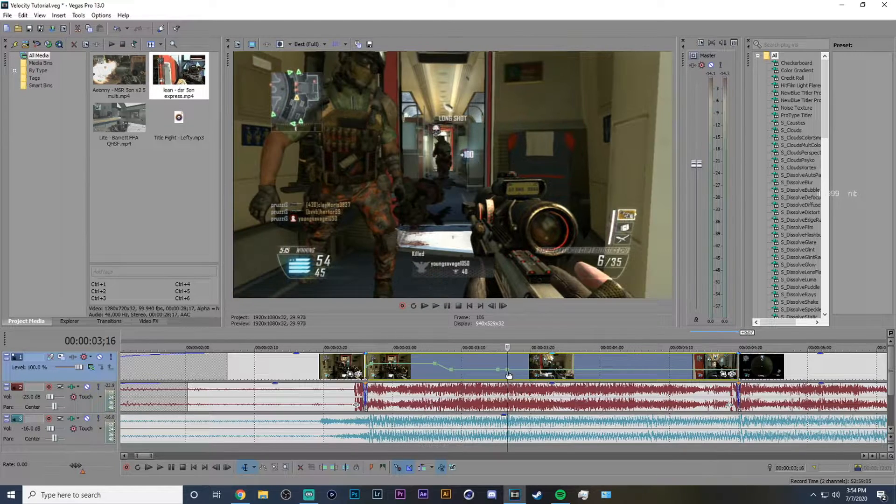
pyautogui.moveTo(507, 370); pyautogui.dragTo(507, 367)
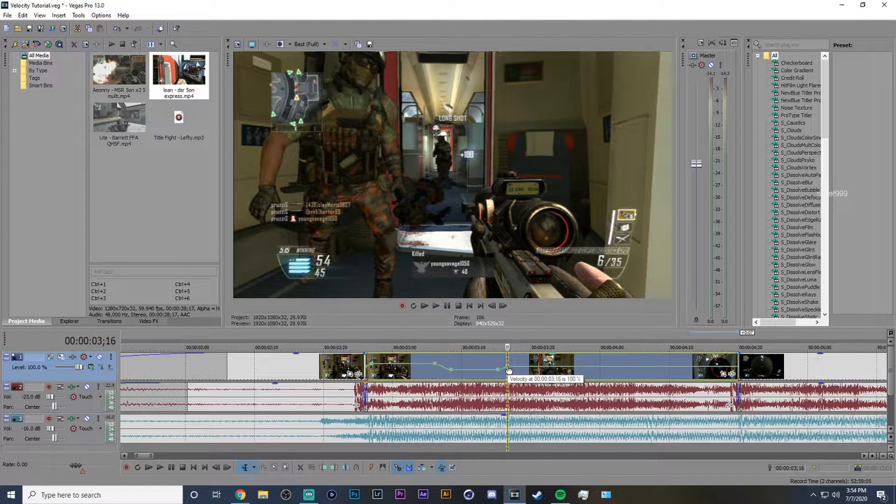
# Step: Play the second video piece from 00:00:02;26 to check the velocity rise at 00:00:03;16
pyautogui.press('space')
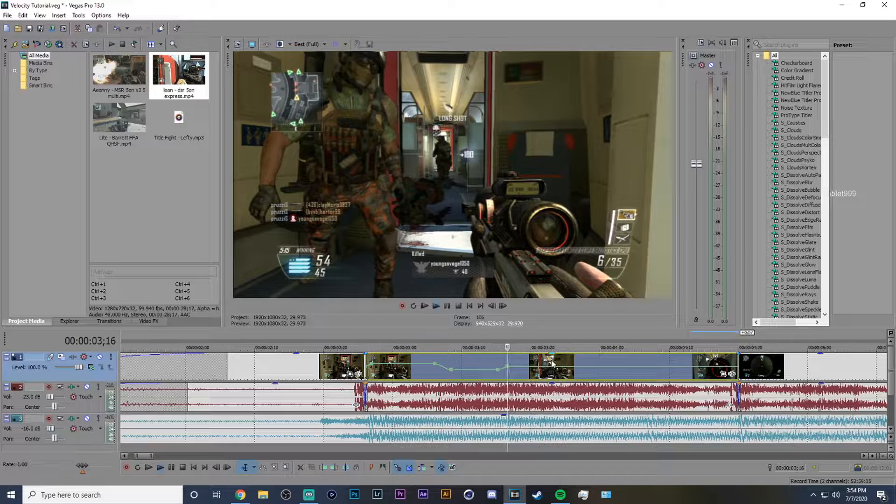
pyautogui.press('space')
pyautogui.click(368, 363)
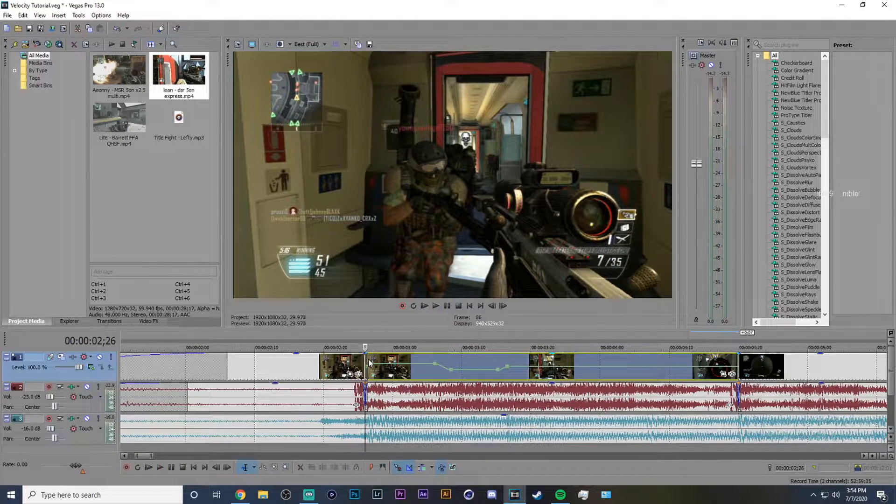
pyautogui.press('space')
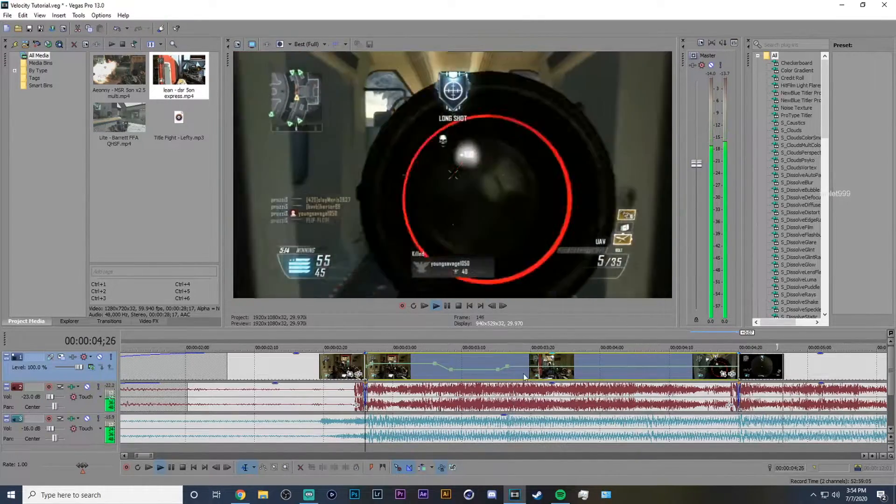
pyautogui.press('space')
# Step: Find the frame where the view moves toward the next target and add a velocity envelope point at 00:00:04;05
pyautogui.click(716, 364)
pyautogui.press('Left')
pyautogui.press('Left')
pyautogui.press('Left')
pyautogui.press('Left')
pyautogui.press('Left')
pyautogui.press('Left')
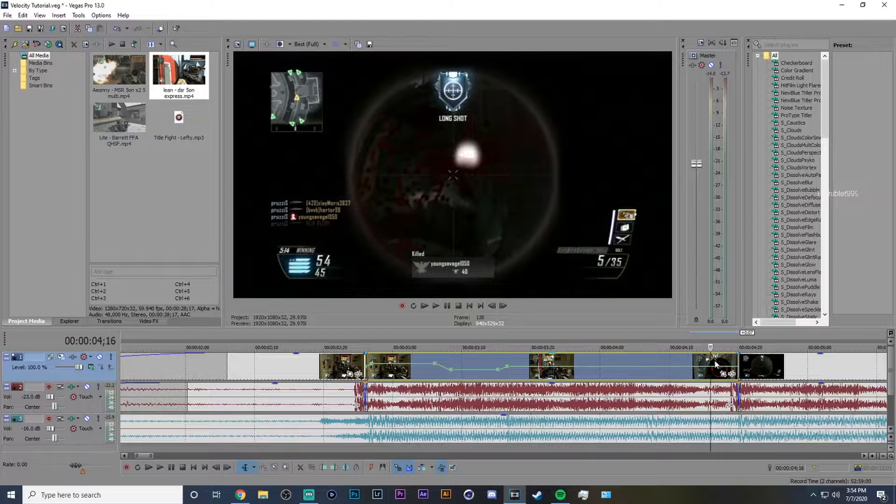
pyautogui.press('Right')
pyautogui.press('Right')
pyautogui.press('Right')
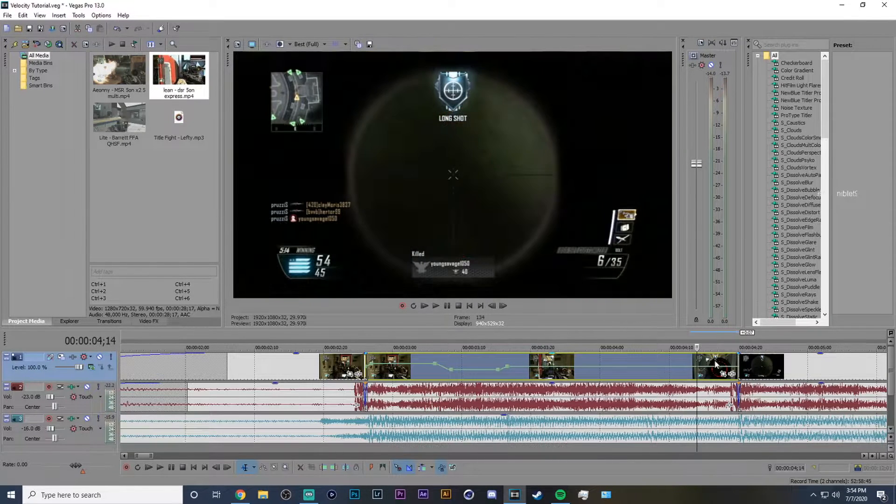
pyautogui.press('Left')
pyautogui.press('Left')
pyautogui.press('Left')
pyautogui.press('Left')
pyautogui.press('Left')
pyautogui.press('Left')
pyautogui.press('Left')
pyautogui.press('Left')
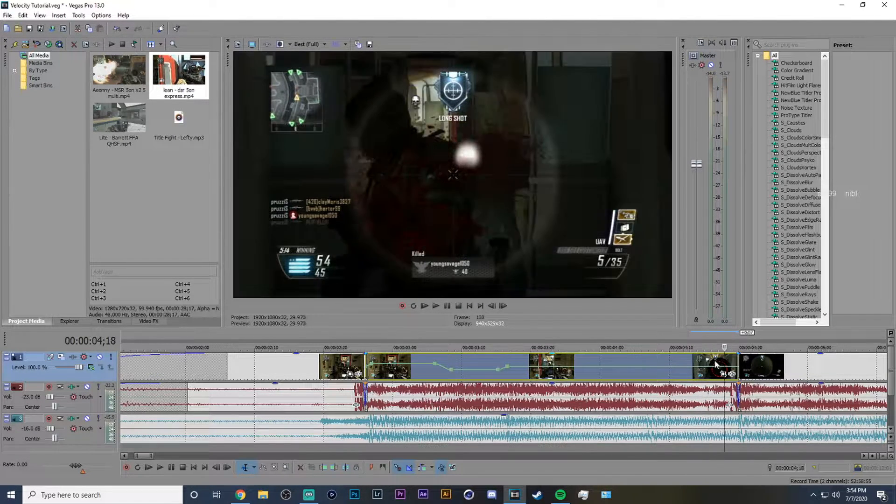
pyautogui.press('Left')
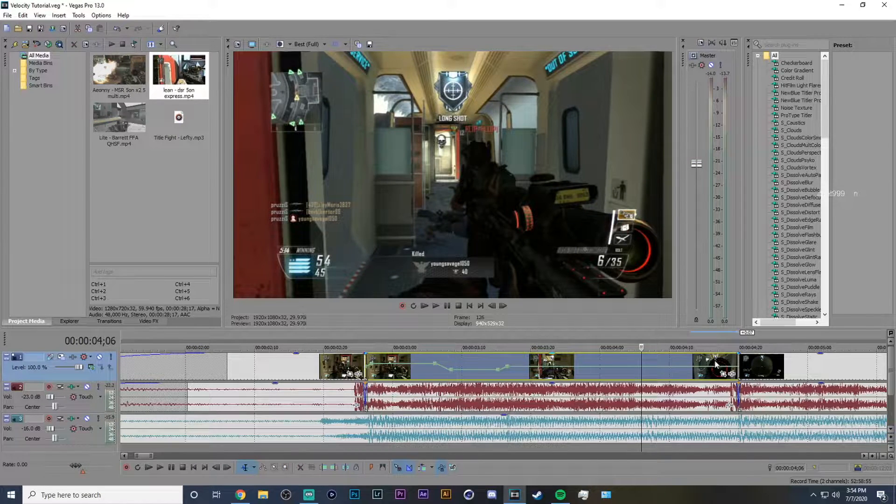
pyautogui.doubleClick(641, 367)
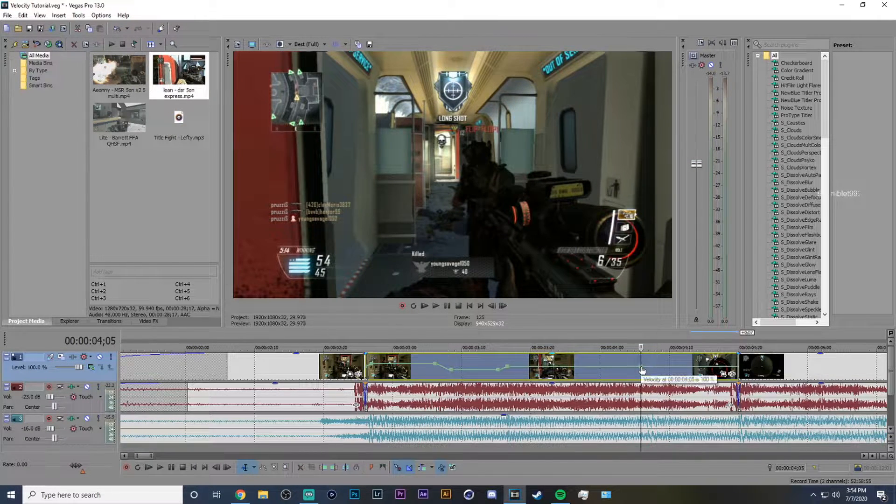
# Step: Add a velocity envelope point at 00:00:04;07 and lower it so the end of the second video piece slows down
pyautogui.press('Left')
pyautogui.press('Left')
pyautogui.press('Left')
pyautogui.press('Left')
pyautogui.press('Left')
pyautogui.press('Left')
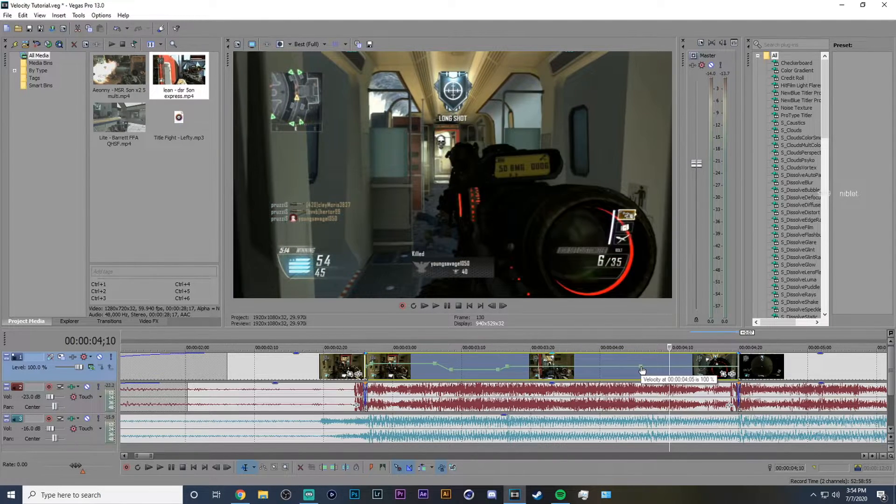
pyautogui.press('Right')
pyautogui.click(523, 365)
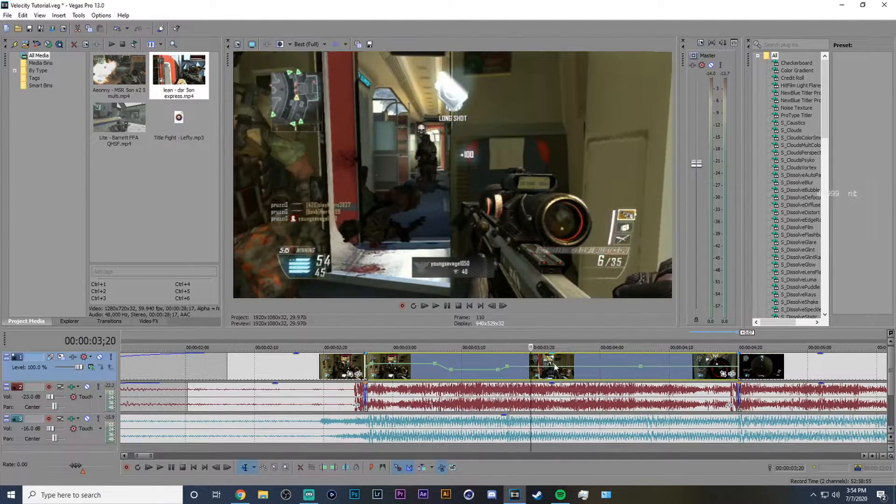
pyautogui.press('space')
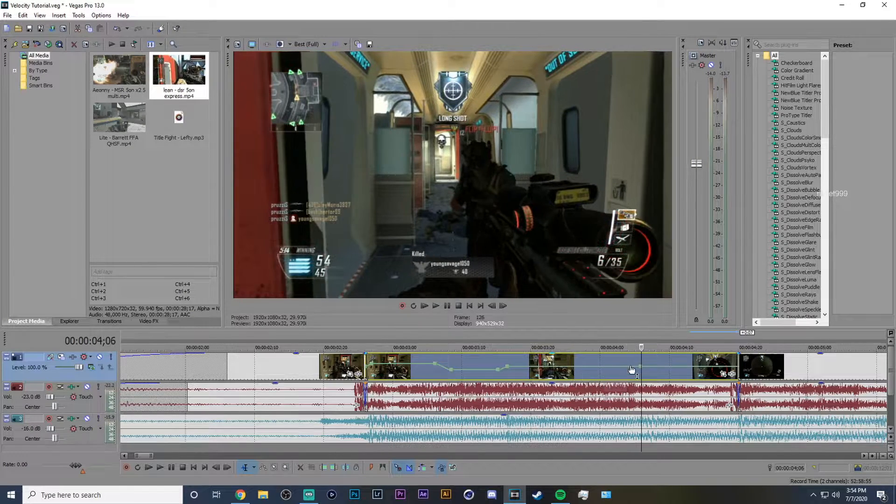
pyautogui.doubleClick(653, 366)
pyautogui.moveTo(653, 367); pyautogui.dragTo(655, 374)
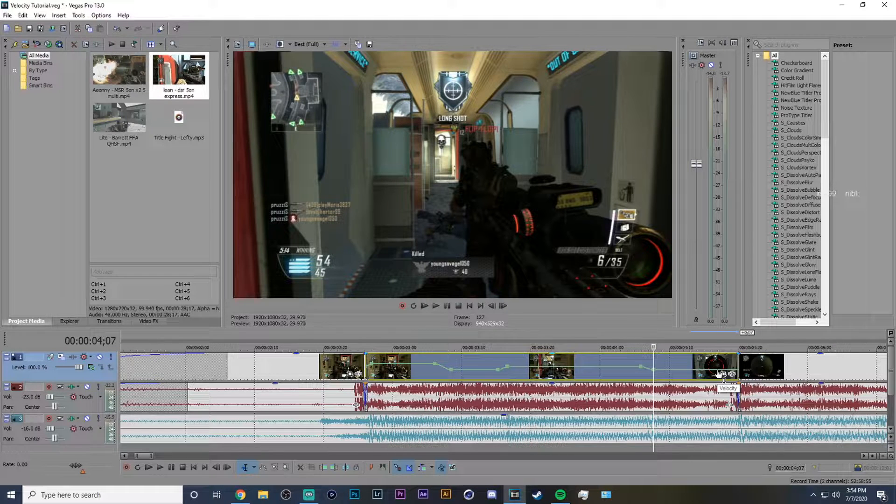
# Step: Fine-tune the velocity point at 00:00:04;07, trying 86 % and 59 % and playing the end of the piece
pyautogui.scroll(4, 722, 375)
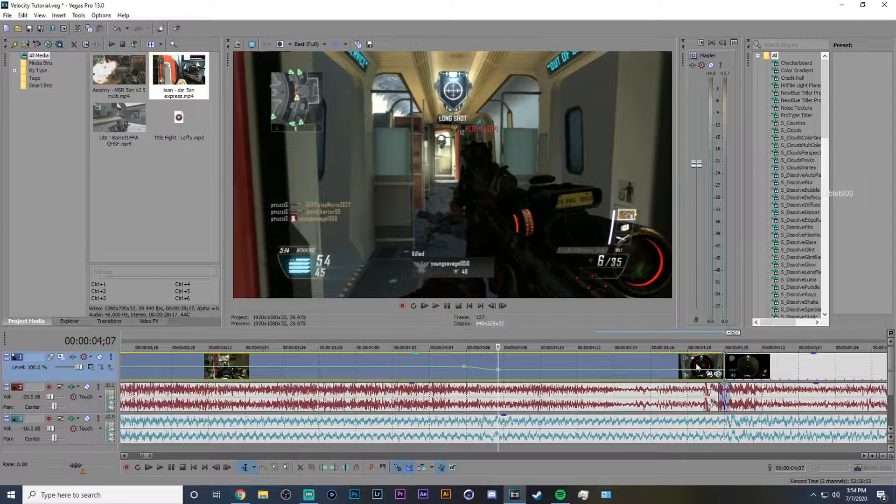
pyautogui.moveTo(499, 374); pyautogui.dragTo(500, 372)
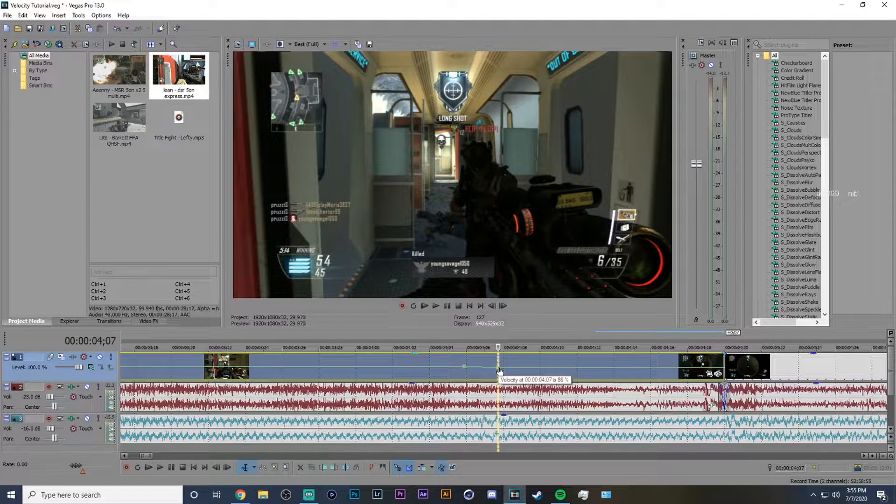
pyautogui.moveTo(499, 371); pyautogui.dragTo(500, 372)
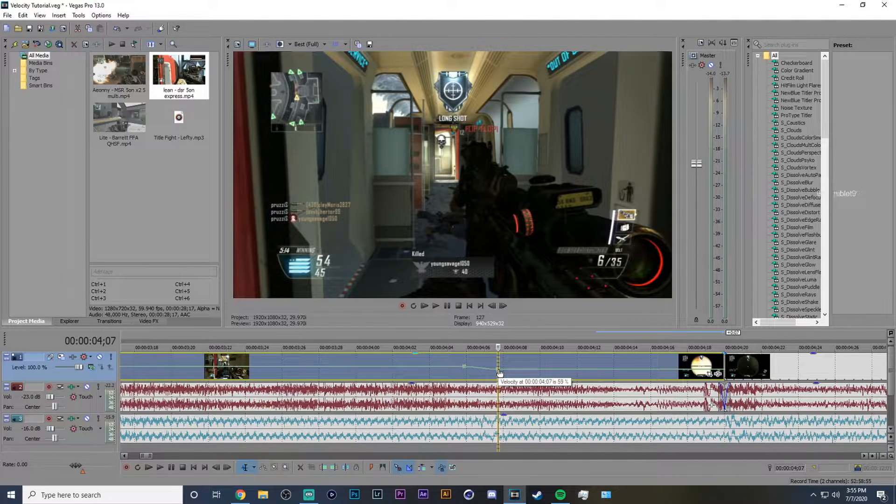
pyautogui.press('space')
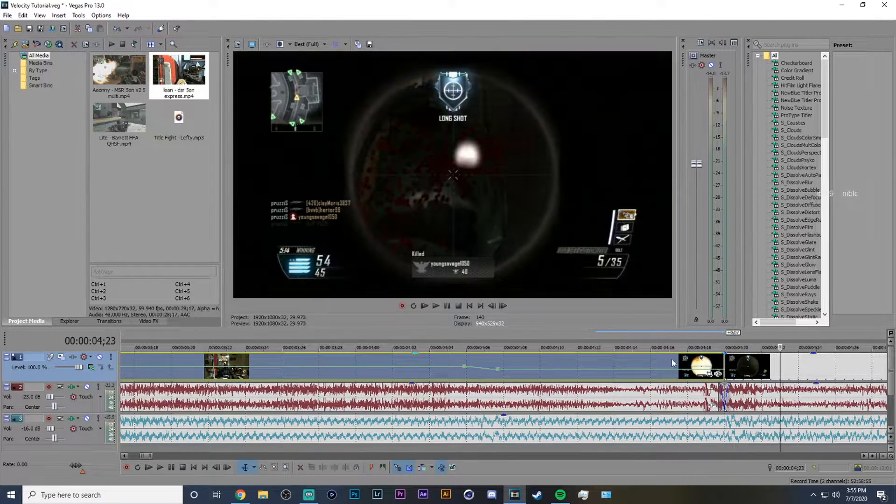
pyautogui.press('space')
pyautogui.moveTo(500, 372); pyautogui.dragTo(498, 373)
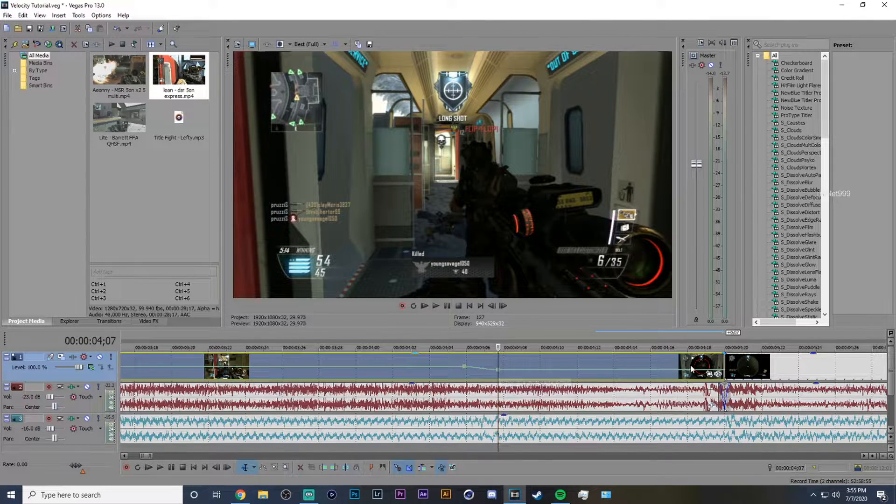
# Step: Play the slowed ending from 00:00:04;07 and the whole second video piece to check the timing
pyautogui.press('space')
pyautogui.press('Return')
pyautogui.scroll(-4, 710, 362)
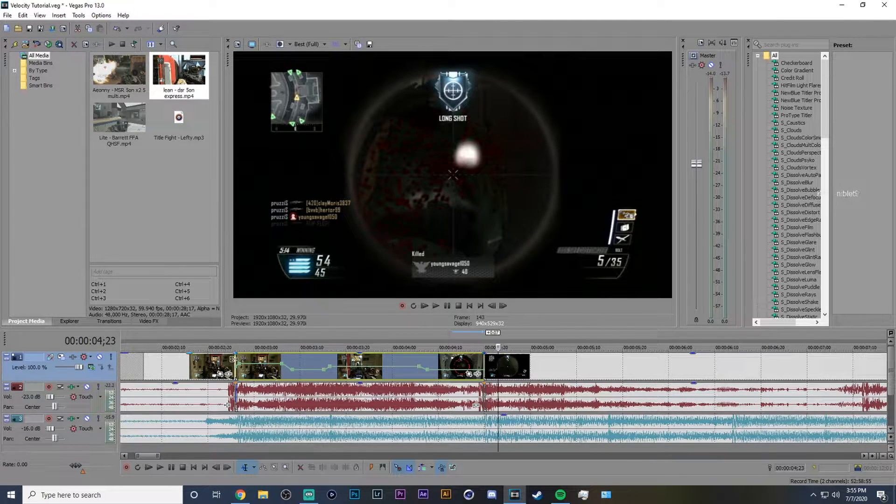
pyautogui.click(243, 364)
pyautogui.press('space')
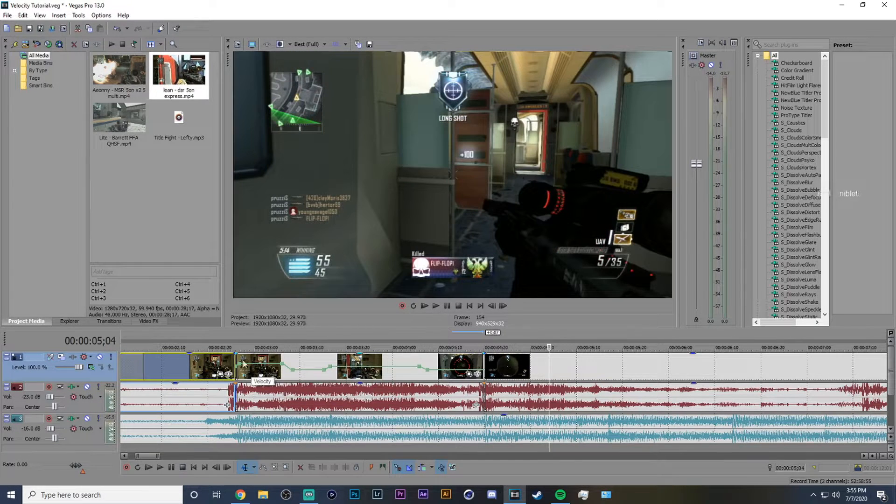
# Step: Play the montage repeatedly from 00:00:02;23 to check the fast and slow sections against the music
pyautogui.click(238, 361)
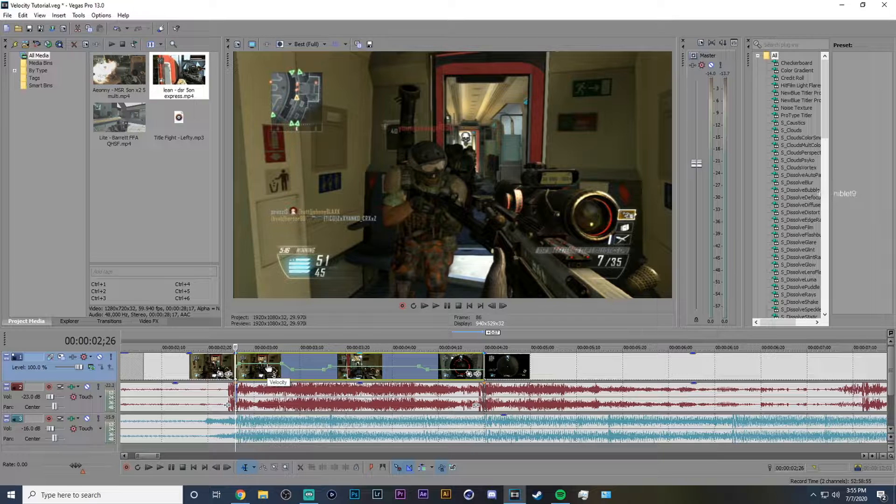
pyautogui.click(222, 361)
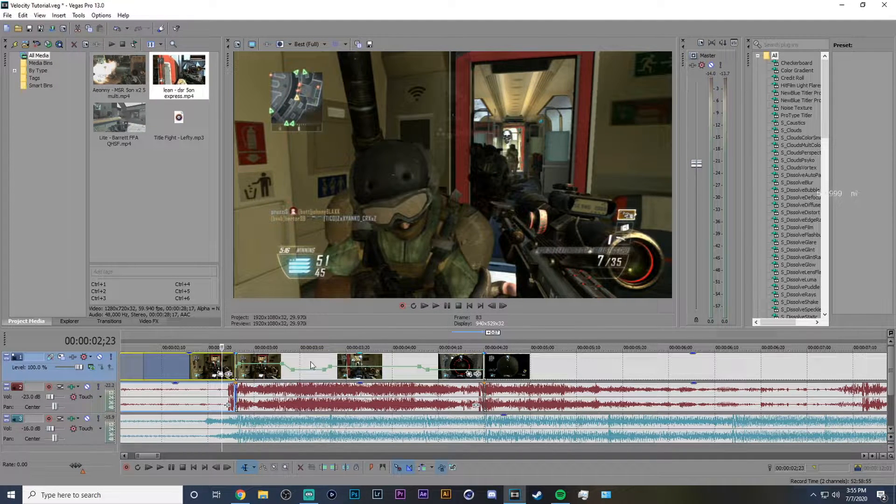
pyautogui.press('space')
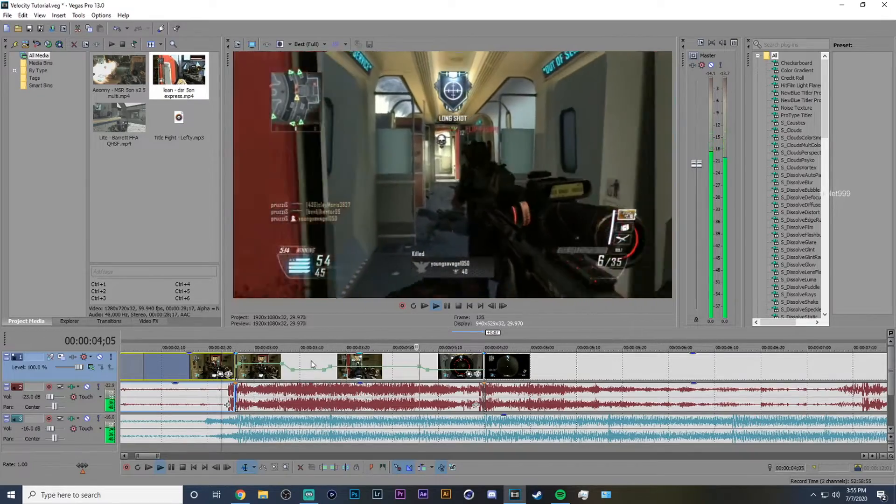
pyautogui.press('space')
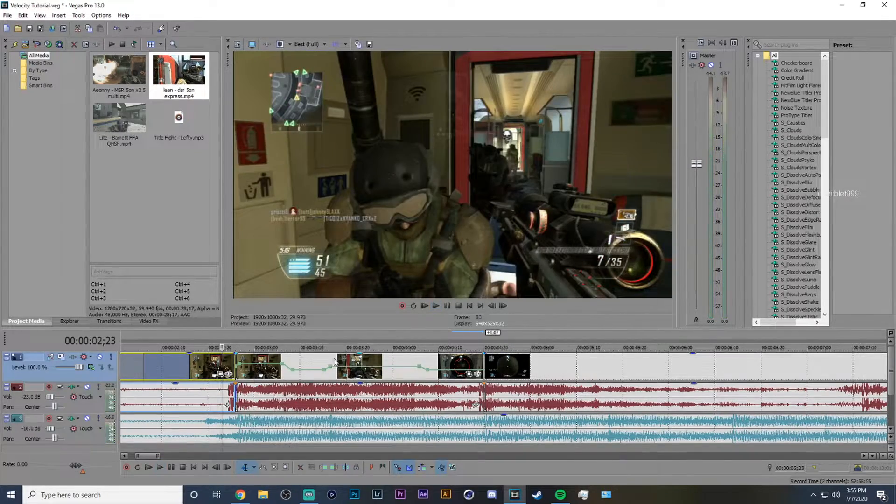
pyautogui.press('space')
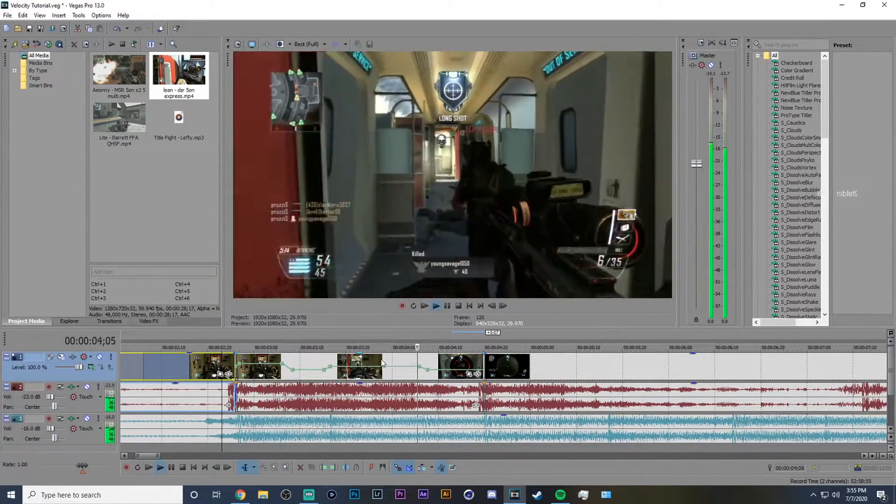
pyautogui.press('space')
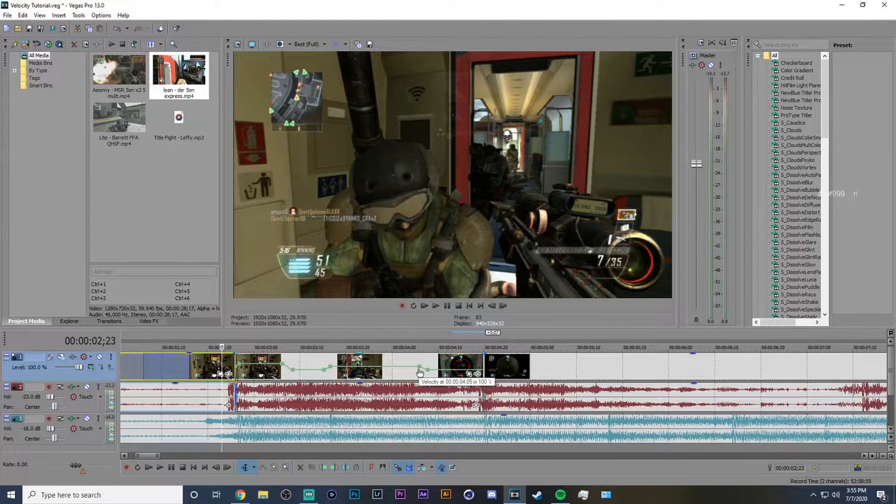
# Step: Review the second piece's velocity envelope and step through the frames around 00:00:04;16 before the next cut
pyautogui.hscroll(-2, 419, 371)
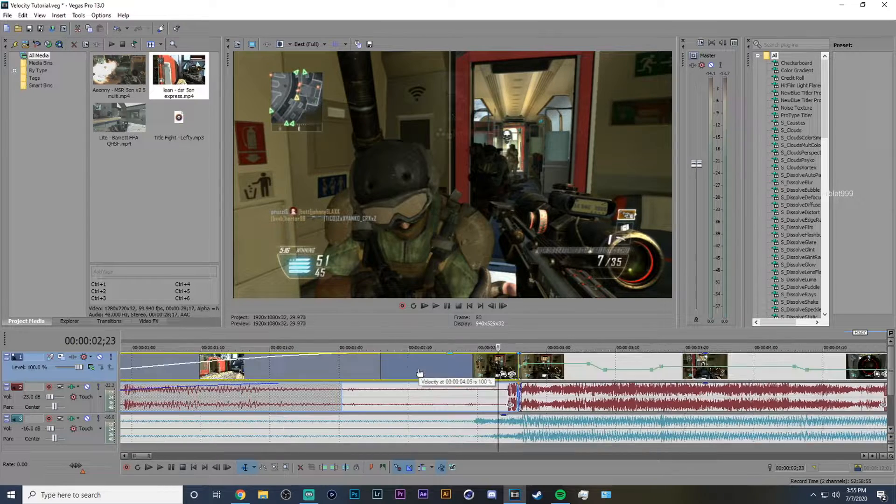
pyautogui.click(541, 364)
pyautogui.scroll(-1, 548, 379)
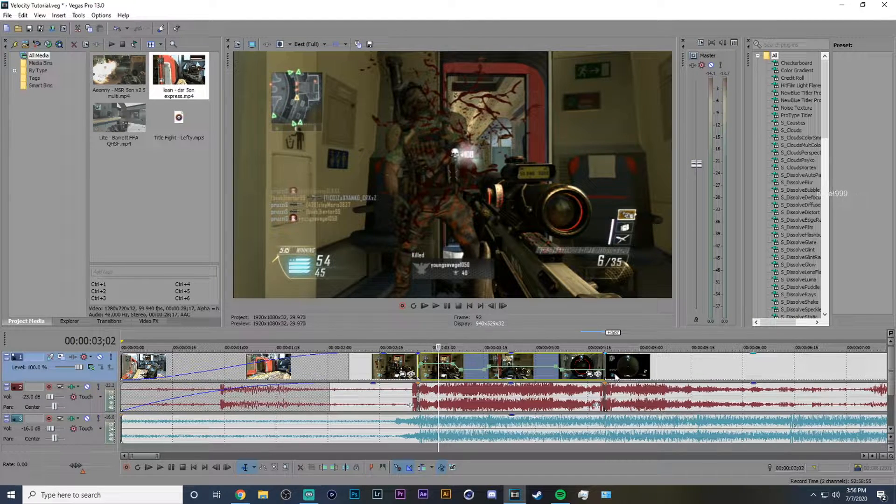
pyautogui.scroll(3, 513, 377)
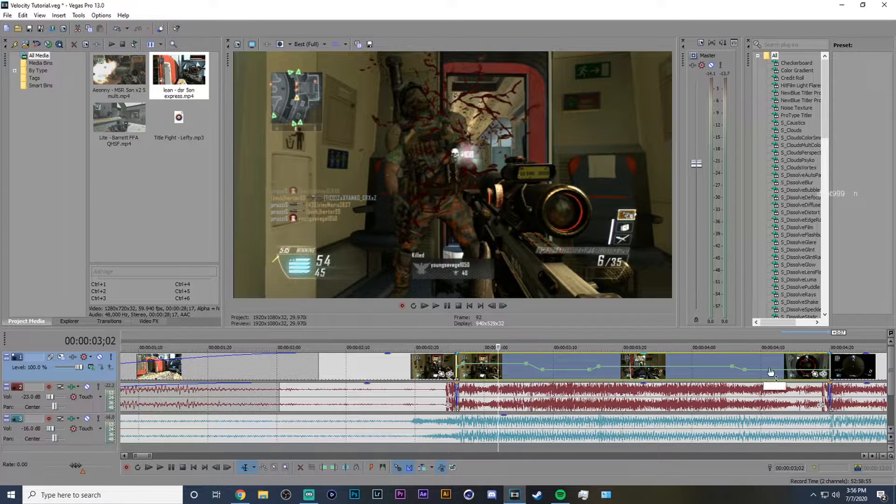
pyautogui.click(797, 367)
pyautogui.click(804, 366)
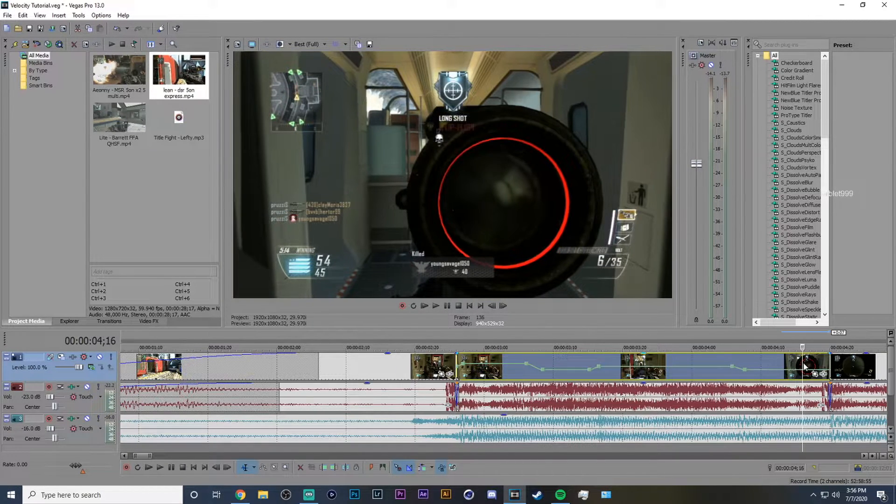
pyautogui.press('Right')
pyautogui.press('Right')
pyautogui.press('Right')
pyautogui.press('Right')
pyautogui.press('Right')
pyautogui.press('Left')
pyautogui.press('Left')
pyautogui.press('Left')
pyautogui.press('Left')
pyautogui.press('Left')
pyautogui.press('Left')
pyautogui.press('Left')
pyautogui.press('Left')
pyautogui.press('Left')
pyautogui.press('Left')
pyautogui.press('Left')
pyautogui.press('Left')
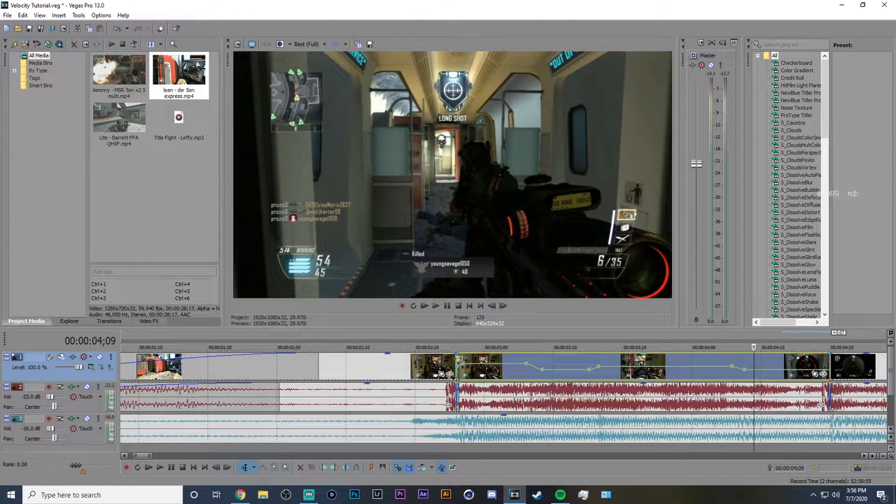
# Step: Step through the third clip piece to the frame at the next kill and split it at 00:00:07;14
pyautogui.click(458, 359)
pyautogui.scroll(-2, 458, 359)
pyautogui.click(606, 366)
pyautogui.scroll(-1, 616, 369)
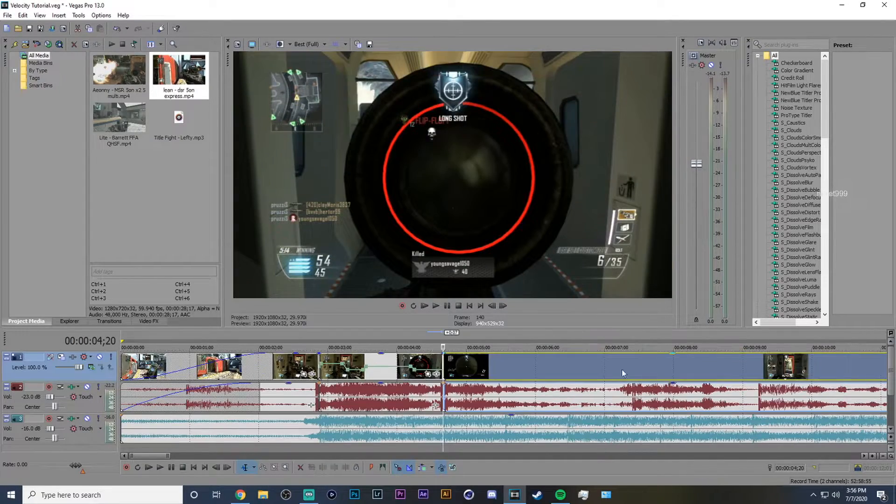
pyautogui.scroll(1, 607, 370)
pyautogui.press('Right')
pyautogui.press('Right')
pyautogui.press('Right')
pyautogui.press('Right')
pyautogui.press('Right')
pyautogui.press('Right')
pyautogui.press('Right')
pyautogui.press('Right')
pyautogui.press('Right')
pyautogui.press('Right')
pyautogui.press('Right')
pyautogui.press('Right')
pyautogui.press('Right')
pyautogui.press('Right')
pyautogui.press('Right')
pyautogui.press('Right')
pyautogui.press('Right')
pyautogui.press('Right')
pyautogui.press('Right')
pyautogui.press('space')
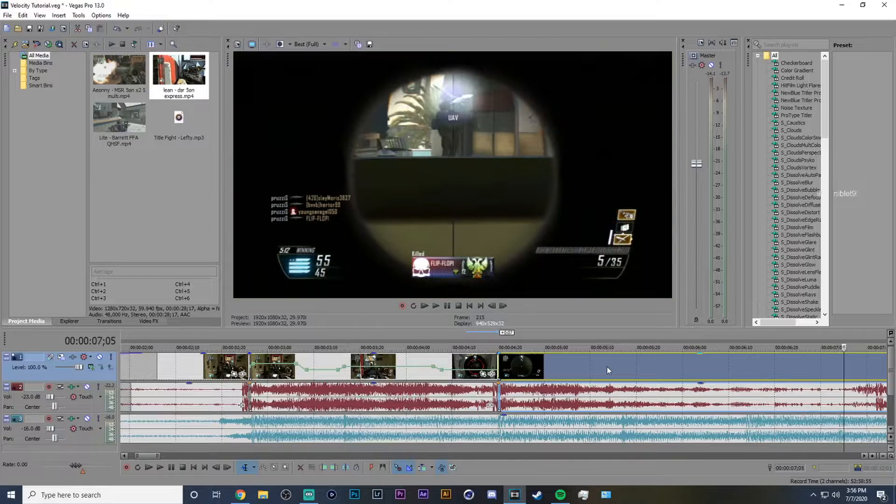
pyautogui.press('Left')
pyautogui.press('Right')
pyautogui.press('Left')
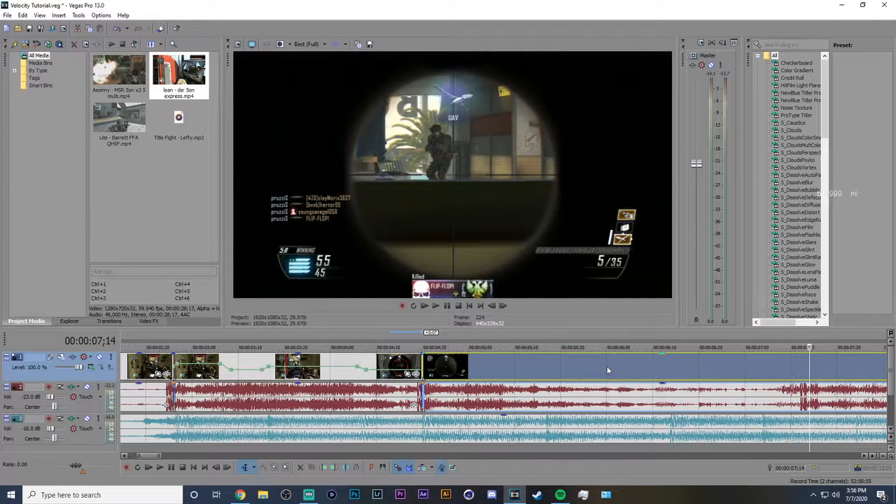
pyautogui.press('s')
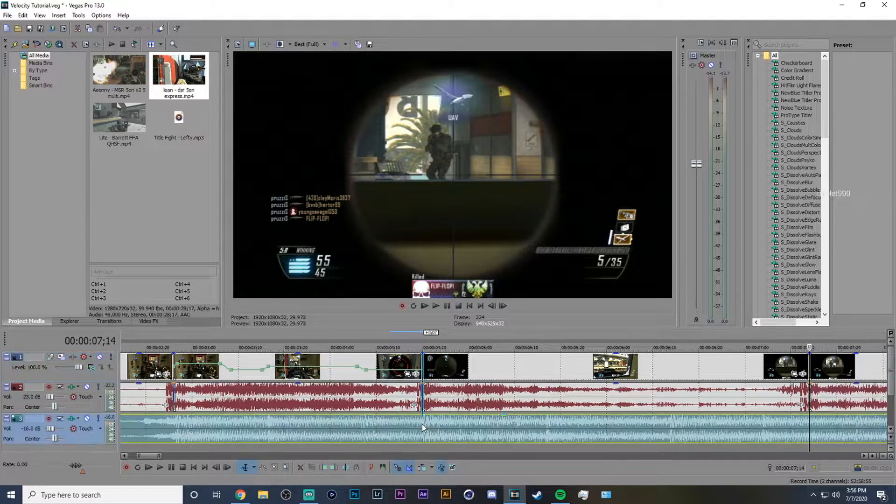
# Step: Play the music from 00:00:04;20 to find a beat, move the fourth piece to 00:00:06;13 and trim the third piece's end to meet it
pyautogui.click(422, 423)
pyautogui.scroll(-5, 606, 432)
pyautogui.scroll(3, 558, 437)
pyautogui.press('space')
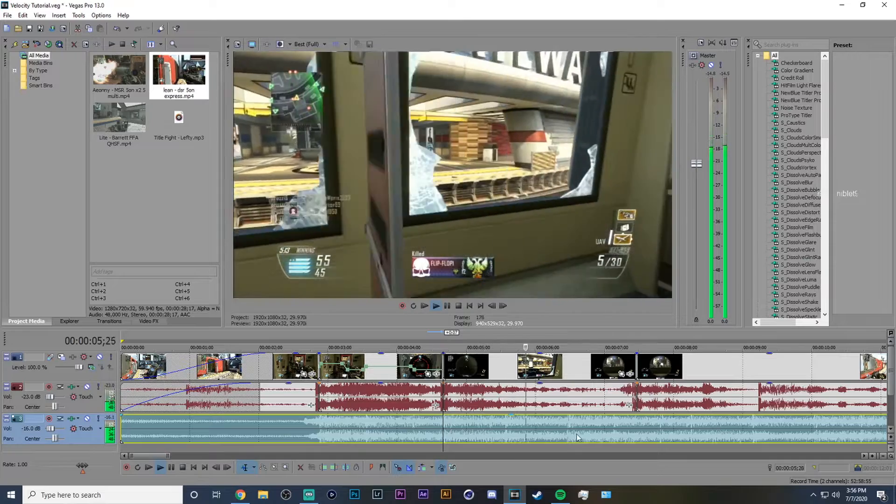
pyautogui.press('space')
pyautogui.click(566, 428)
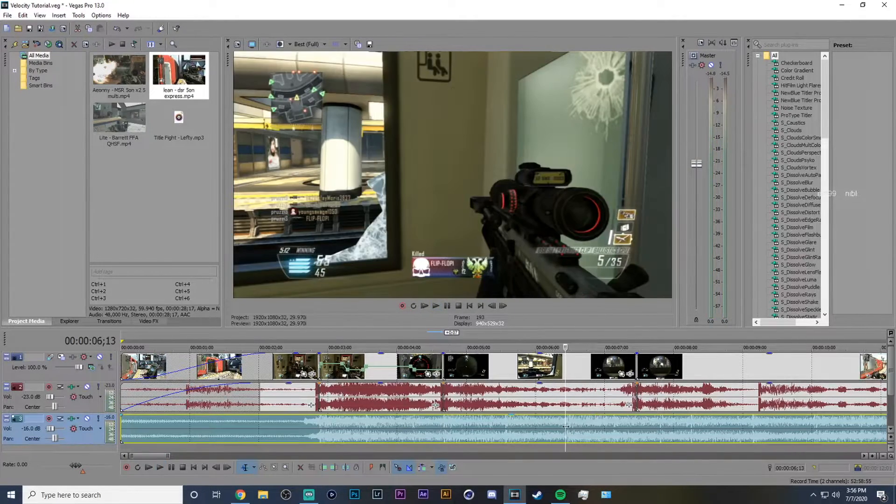
pyautogui.moveTo(656, 376); pyautogui.dragTo(602, 367)
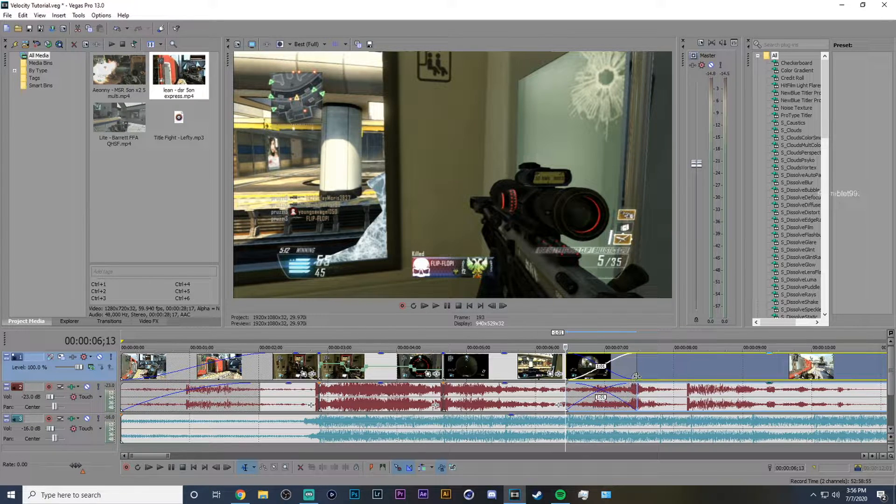
pyautogui.moveTo(635, 373); pyautogui.dragTo(565, 376)
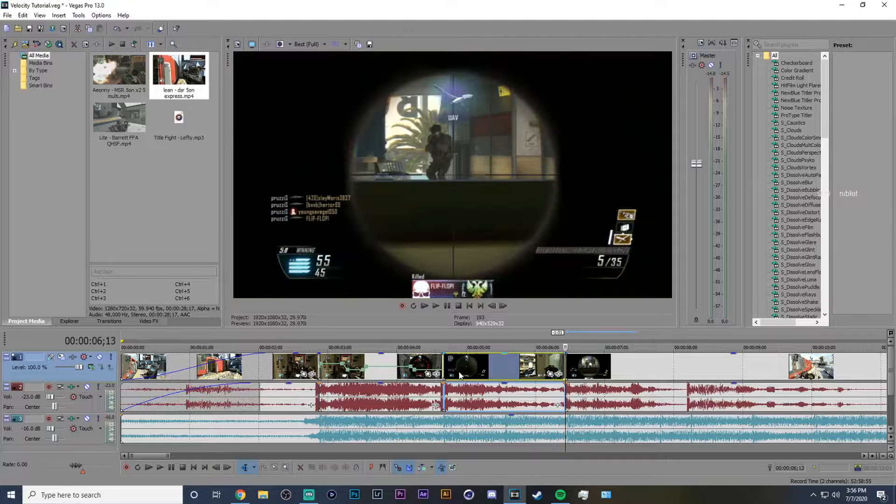
# Step: Insert a velocity envelope on the third video piece, raise its start to 141 % and add a drop to slower speed ending at 00:00:04;27
pyautogui.rightClick(465, 368)
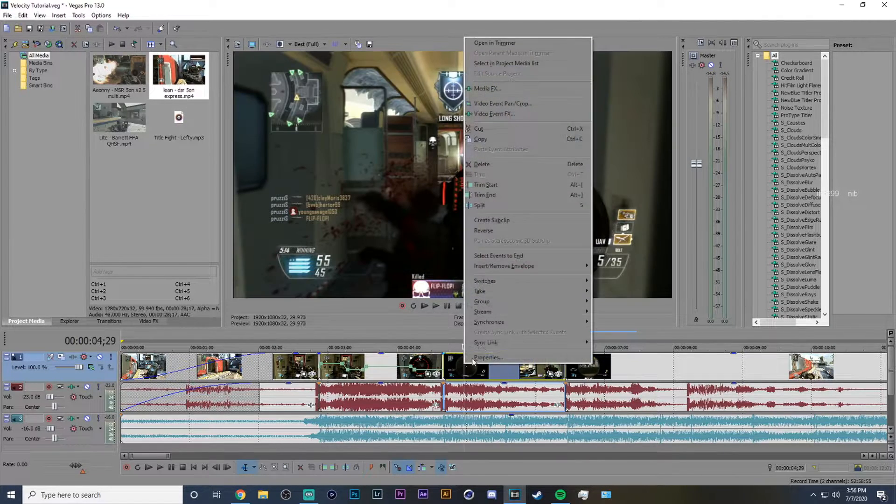
pyautogui.moveTo(554, 267)
pyautogui.click(610, 266)
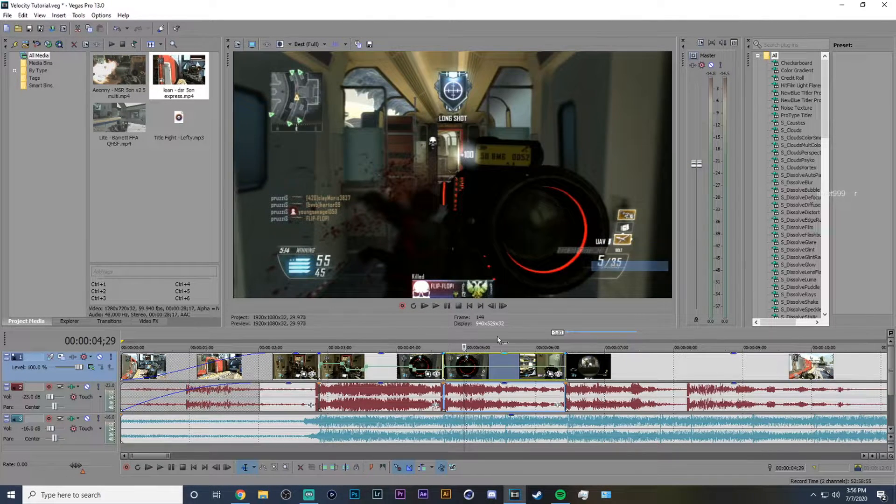
pyautogui.click(444, 364)
pyautogui.scroll(1, 446, 366)
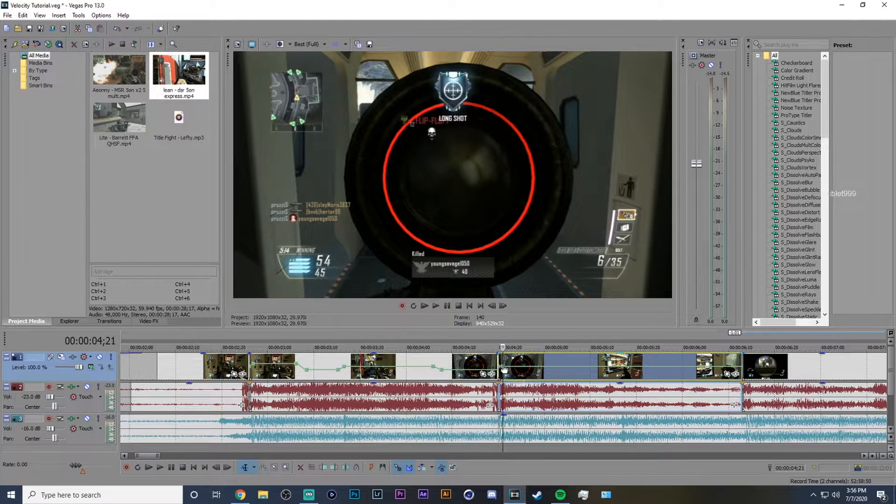
pyautogui.click(504, 369)
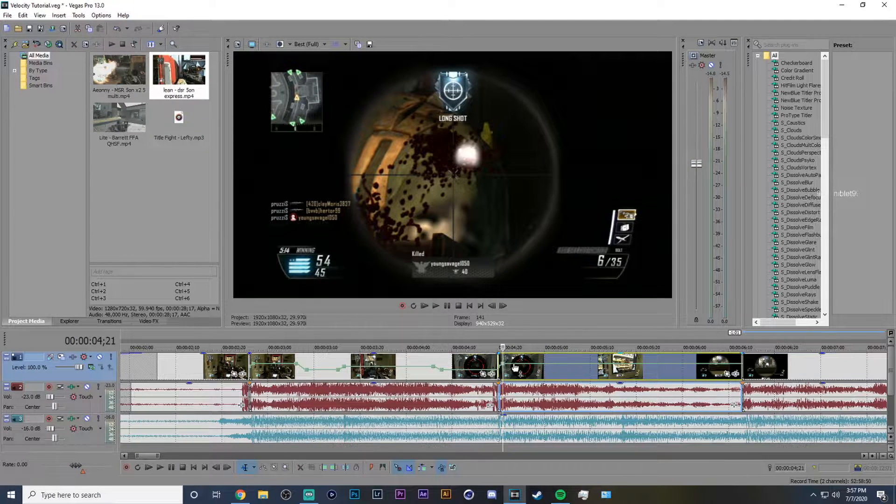
pyautogui.click(519, 367)
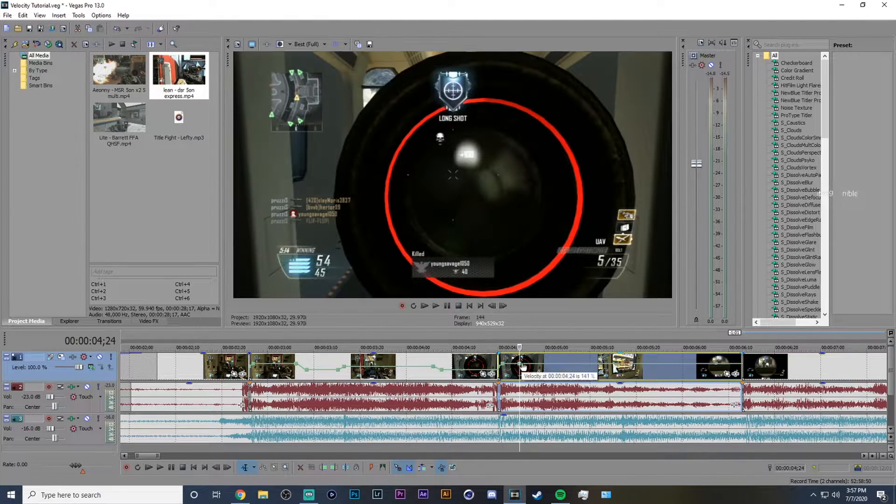
pyautogui.click(525, 367)
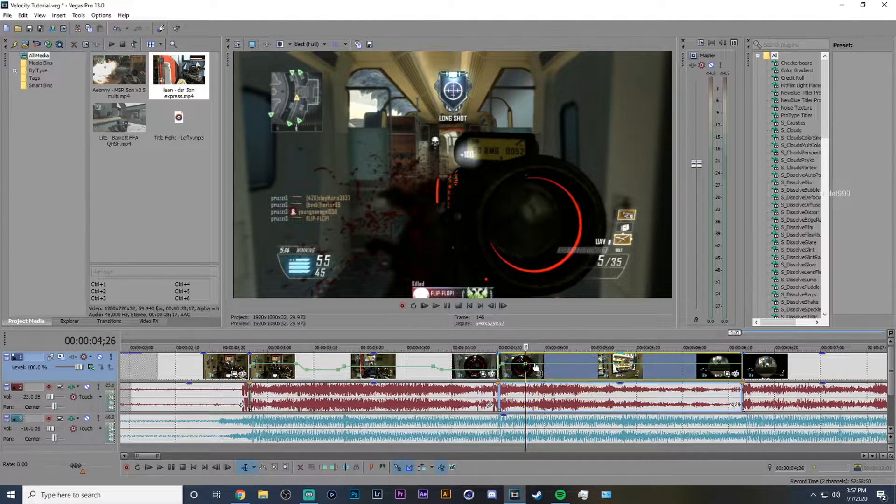
pyautogui.click(535, 367)
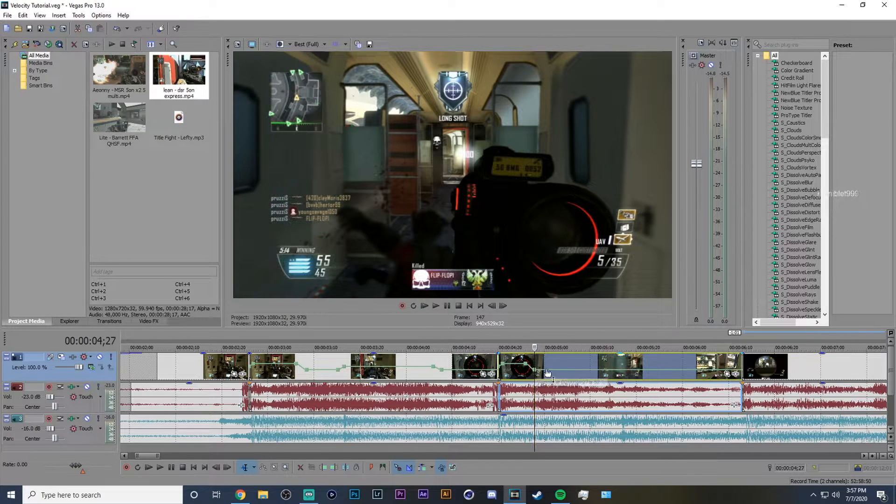
# Step: Add a velocity point at 00:00:05;04 and a rise to faster speed on the music hit at 00:00:05;16
pyautogui.click(567, 372)
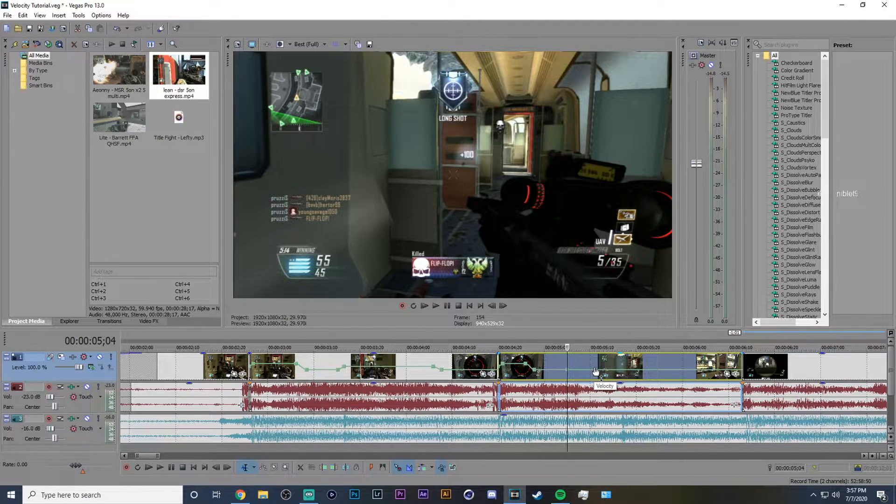
pyautogui.click(620, 423)
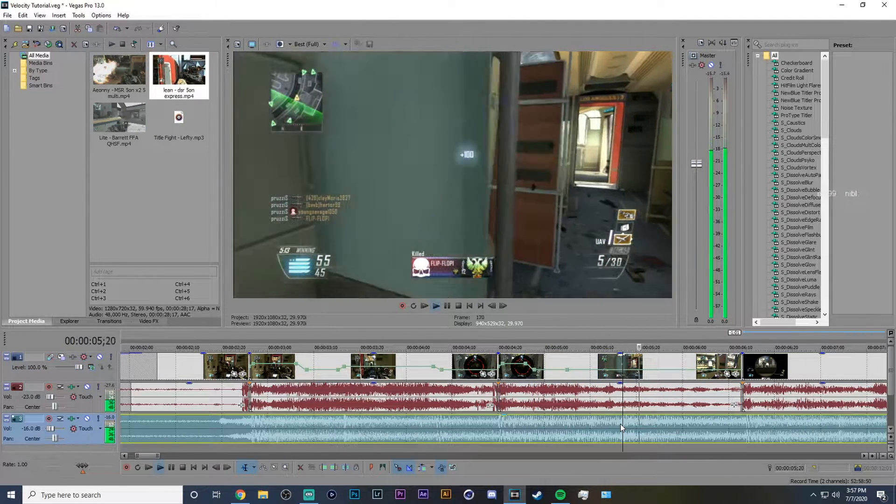
pyautogui.doubleClick(614, 370)
pyautogui.moveTo(614, 369); pyautogui.dragTo(623, 367)
pyautogui.press('Left')
pyautogui.doubleClick(621, 369)
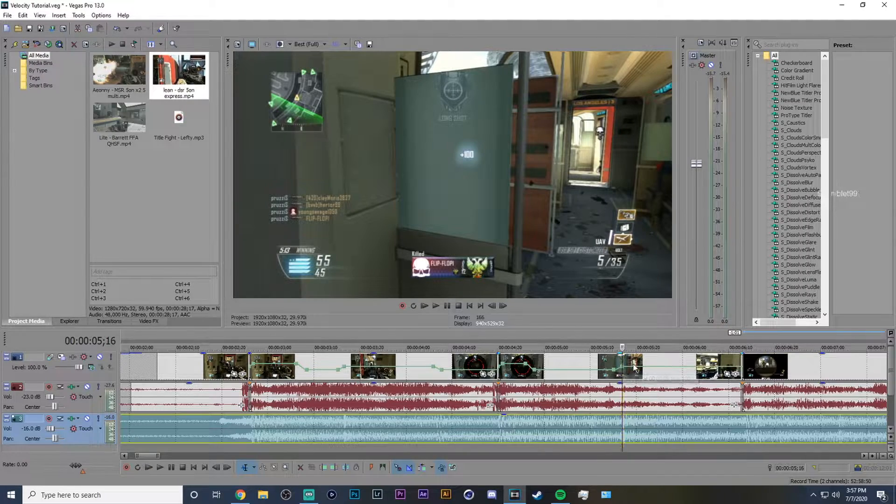
# Step: Play the third piece, add a velocity point at 00:00:05;24 and raise it so the ending runs much faster
pyautogui.click(501, 360)
pyautogui.press('space')
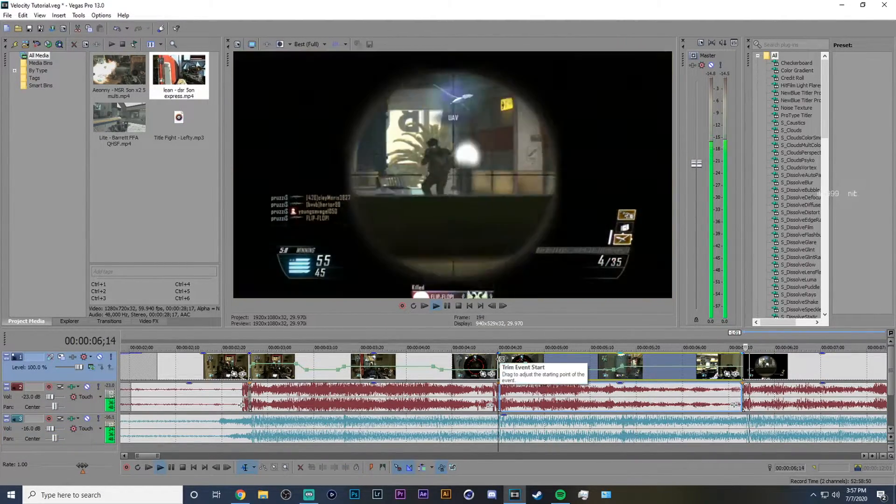
pyautogui.press('space')
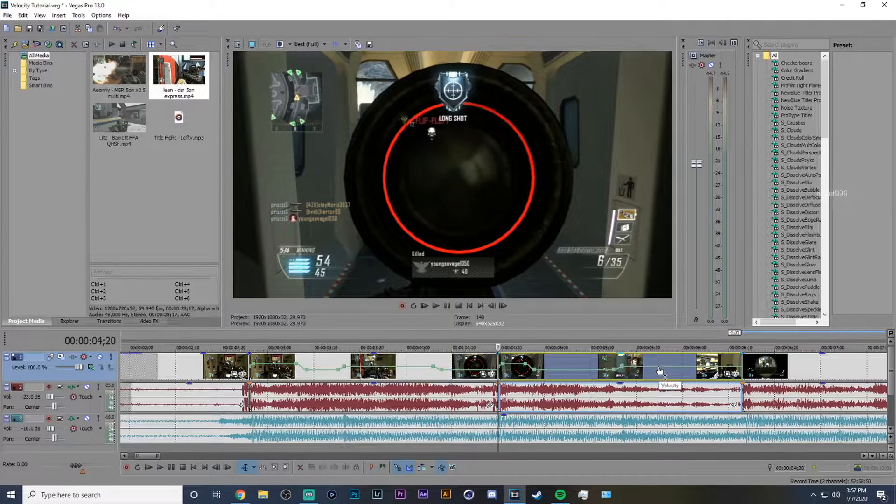
pyautogui.click(656, 369)
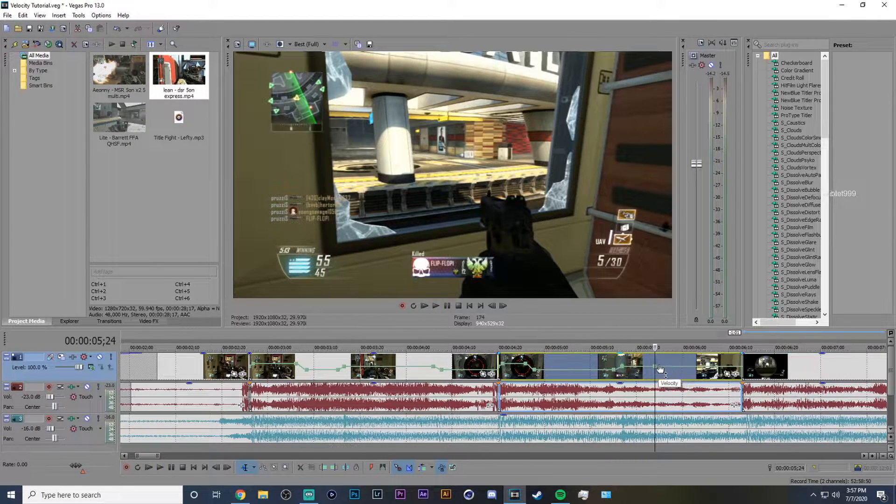
pyautogui.moveTo(655, 366); pyautogui.dragTo(658, 356)
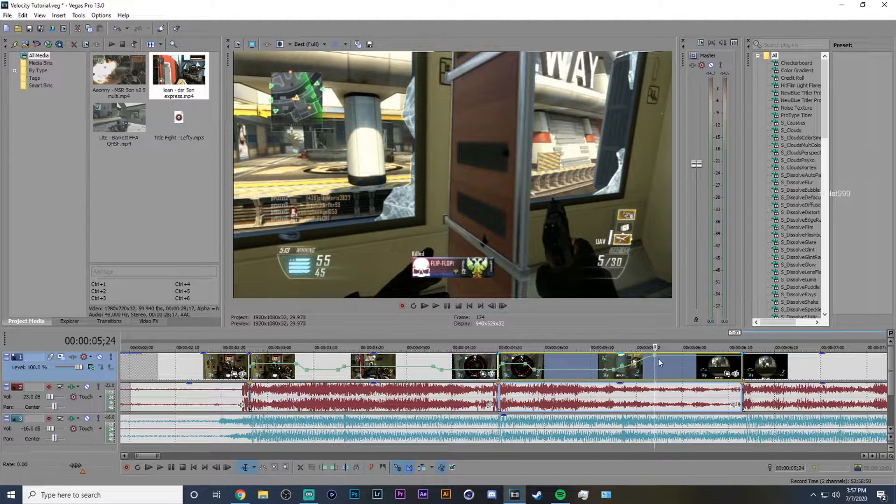
# Step: Play from 00:00:04;18 through the third piece to check its velocity changes against the music
pyautogui.moveTo(657, 360)
pyautogui.click(502, 376)
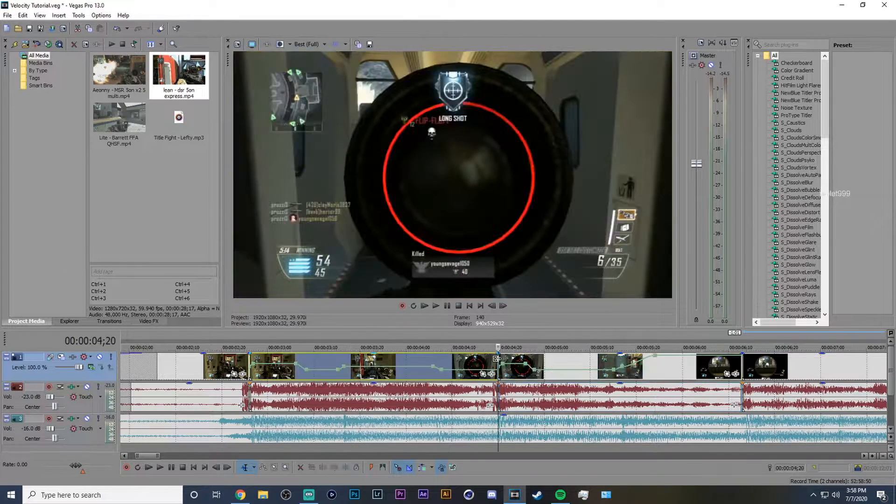
pyautogui.click(490, 361)
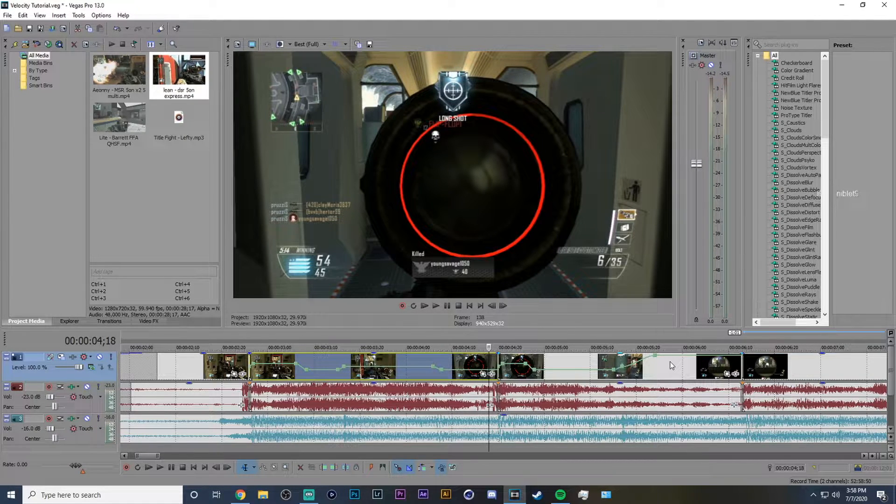
pyautogui.press('space')
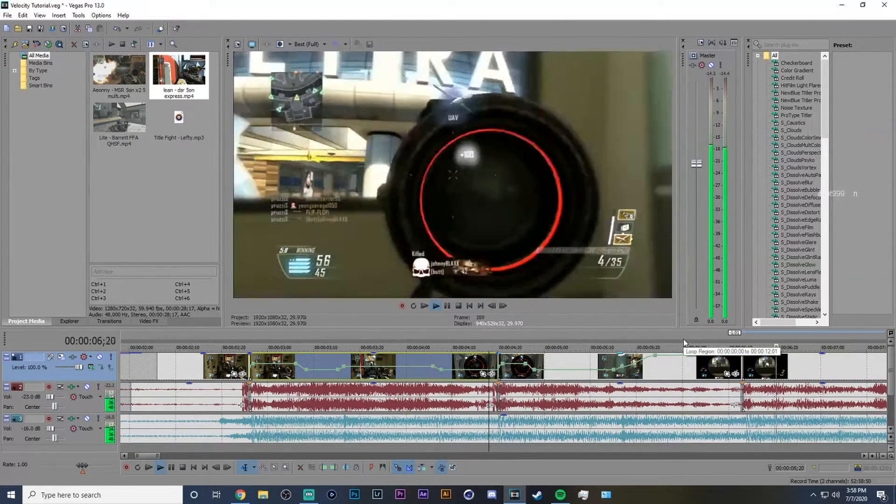
pyautogui.press('space')
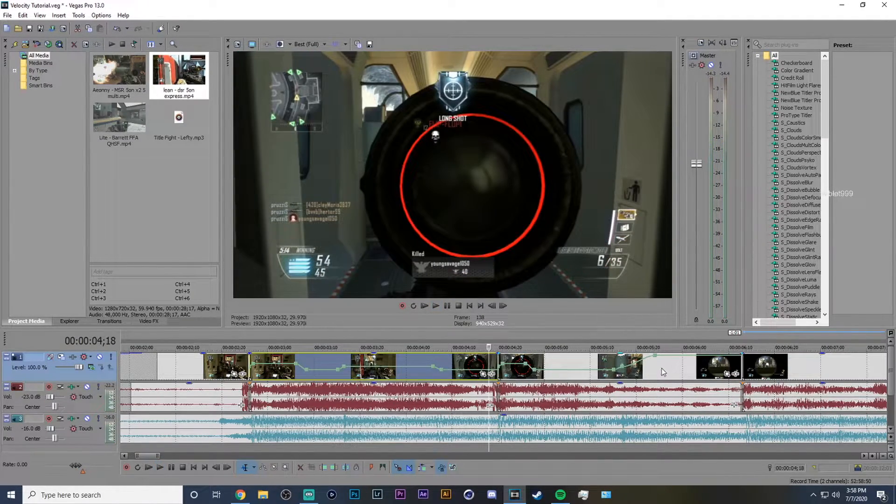
# Step: Select the second and third video pieces and remove their velocity envelopes
pyautogui.click(661, 366)
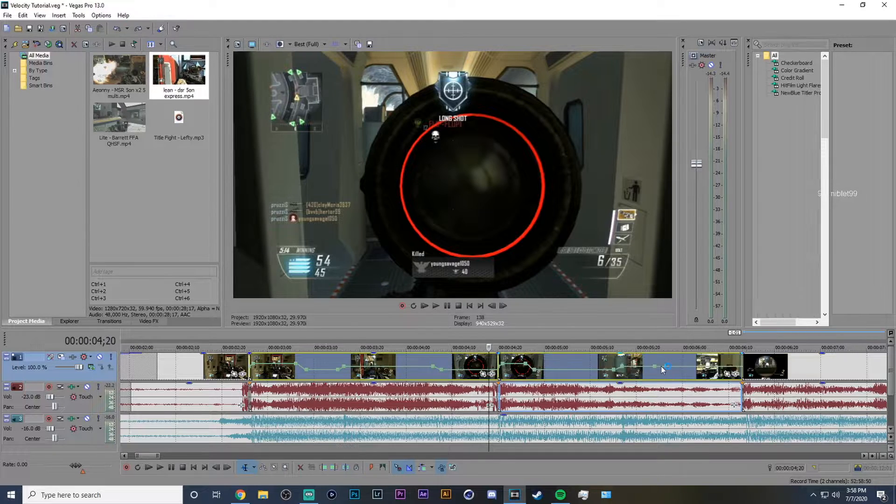
pyautogui.rightClick(661, 363)
pyautogui.moveTo(716, 268)
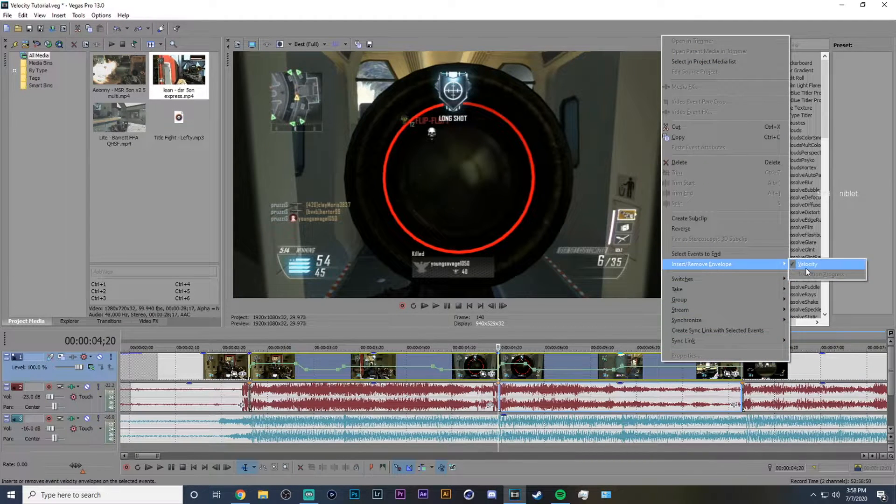
pyautogui.click(805, 267)
pyautogui.scroll(-3, 665, 382)
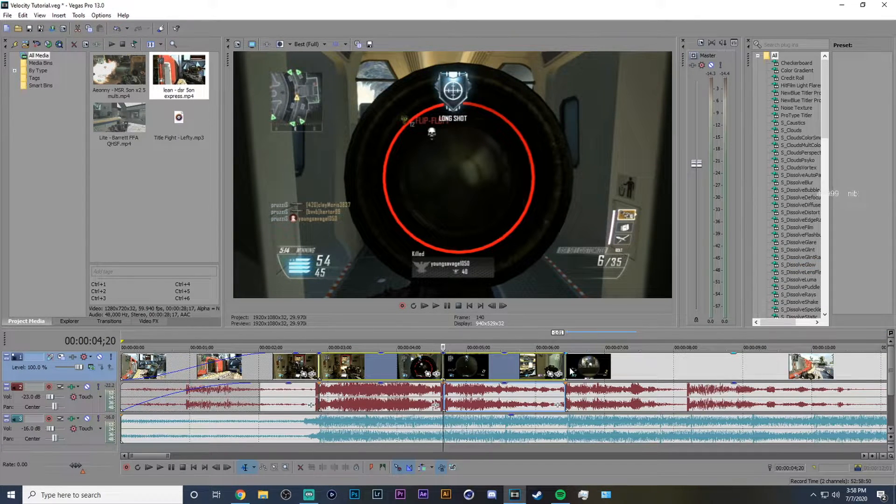
# Step: Play the music from 00:00:06;13, move the fourth piece to the beat shortly after 00:00:08;00 and extend the third piece to meet it
pyautogui.click(565, 426)
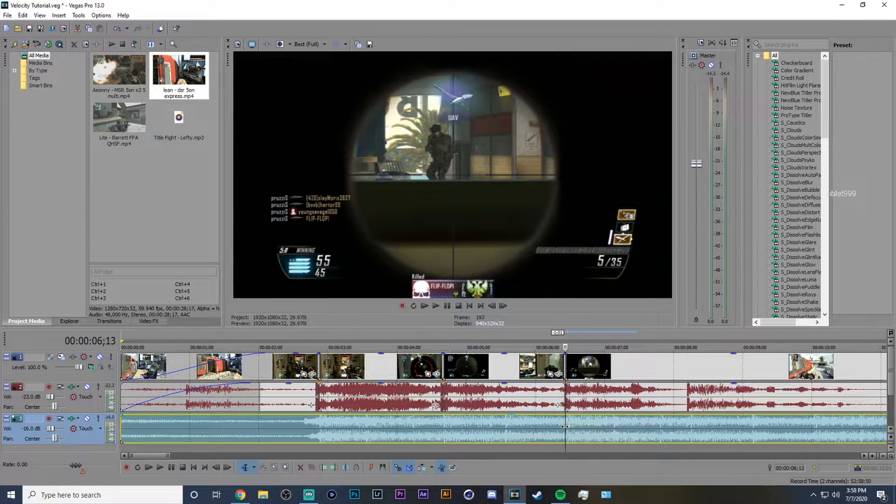
pyautogui.press('space')
pyautogui.click(689, 427)
pyautogui.press('space')
pyautogui.moveTo(598, 371); pyautogui.dragTo(723, 367)
pyautogui.moveTo(564, 368); pyautogui.dragTo(689, 368)
# Step: Step to the gunshot frame at 00:00:07;13 and split the third piece's game audio there
pyautogui.click(624, 370)
pyautogui.press('space')
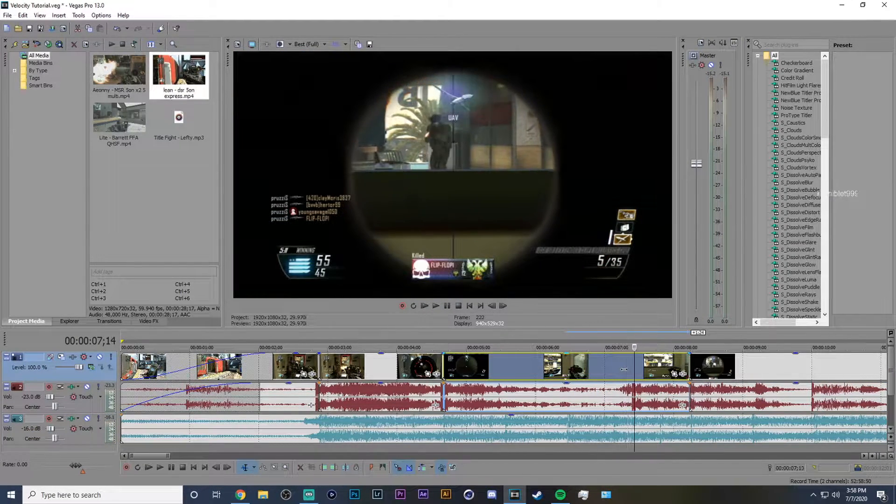
pyautogui.press('Left')
pyautogui.press('Left')
pyautogui.press('Left')
pyautogui.press('Left')
pyautogui.press('Left')
pyautogui.press('Left')
pyautogui.press('Left')
pyautogui.press('Left')
pyautogui.press('Left')
pyautogui.press('Left')
pyautogui.press('Right')
pyautogui.press('Right')
pyautogui.press('Right')
pyautogui.press('Right')
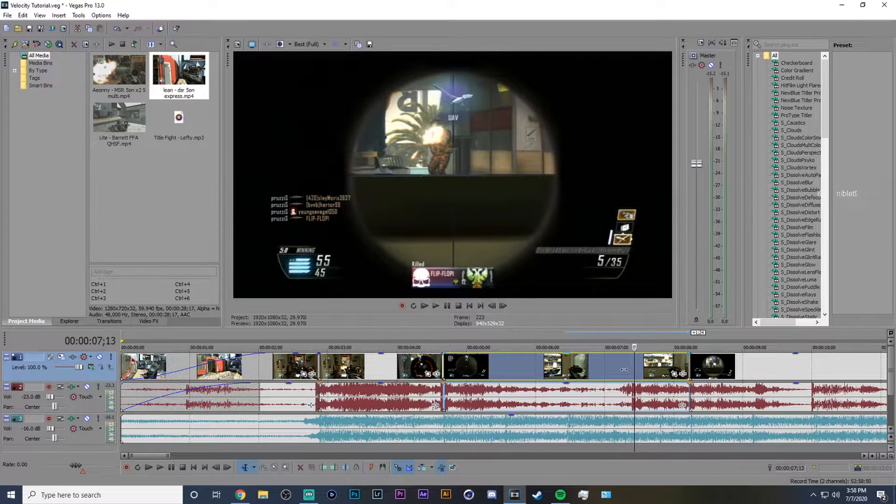
pyautogui.press('Left')
pyautogui.press('Left')
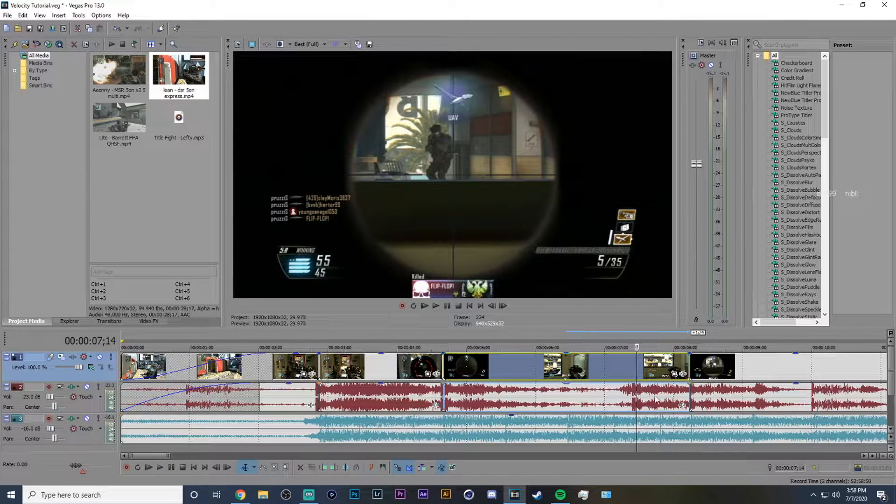
pyautogui.click(635, 395)
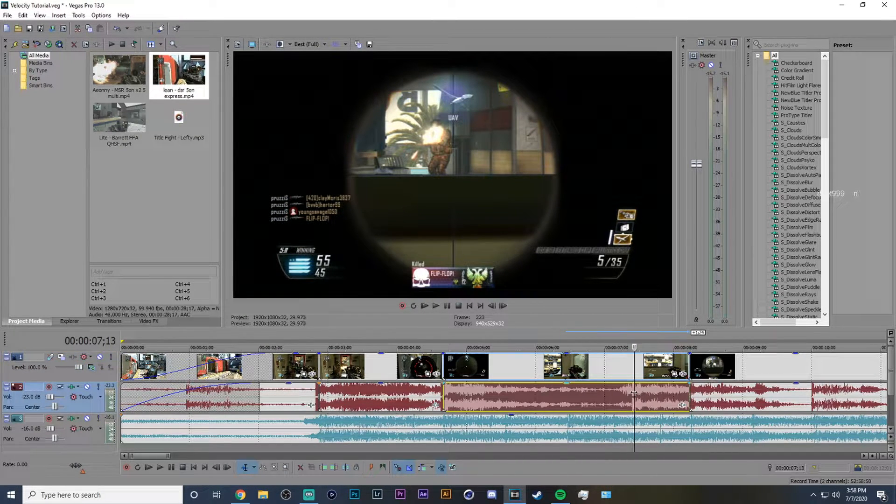
pyautogui.press('s')
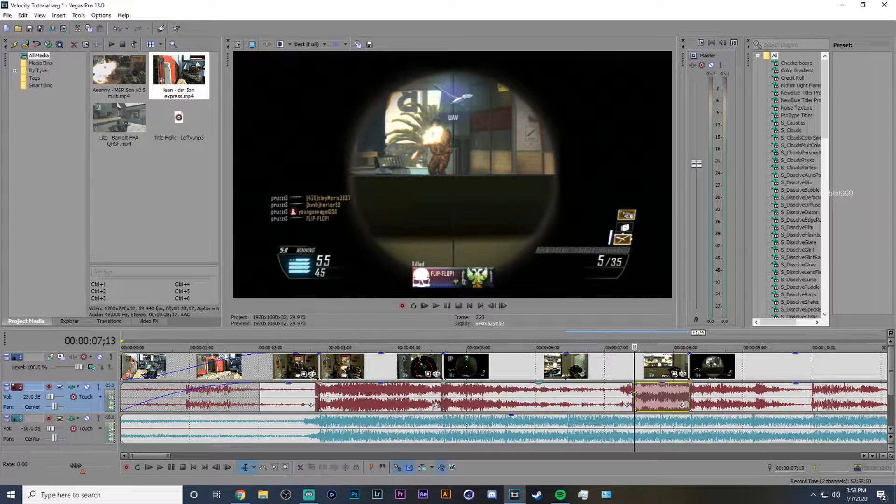
# Step: Delete the game audio after the split and time-stretch the third piece's remaining audio to the fourth piece's start, locking pitch to the stretch
pyautogui.press('Delete')
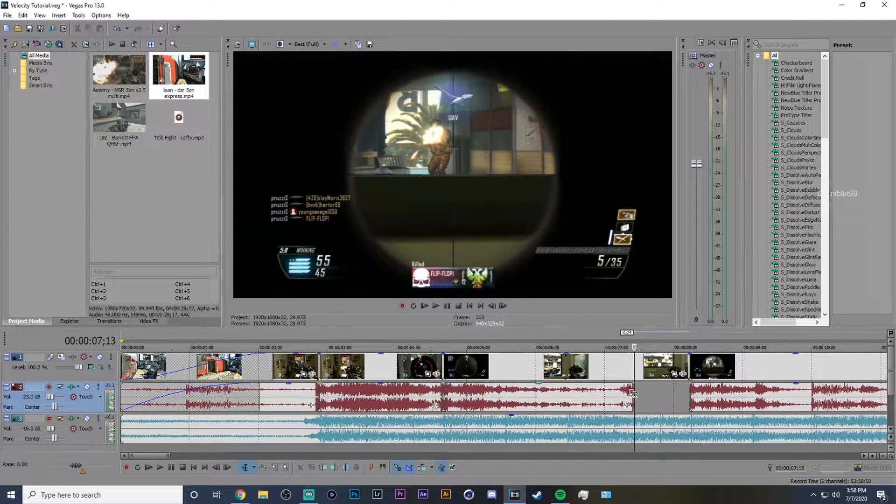
pyautogui.moveTo(633, 392); pyautogui.dragTo(687, 392)
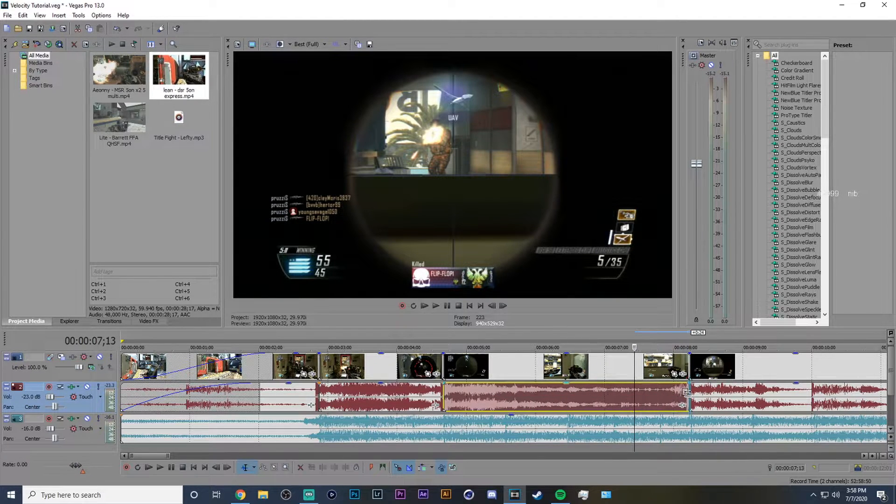
pyautogui.rightClick(663, 396)
pyautogui.click(690, 381)
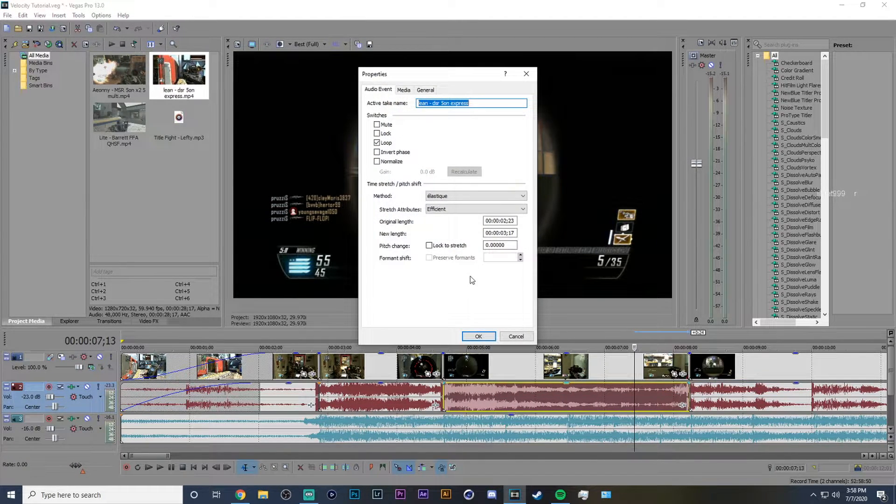
pyautogui.click(452, 248)
pyautogui.click(478, 336)
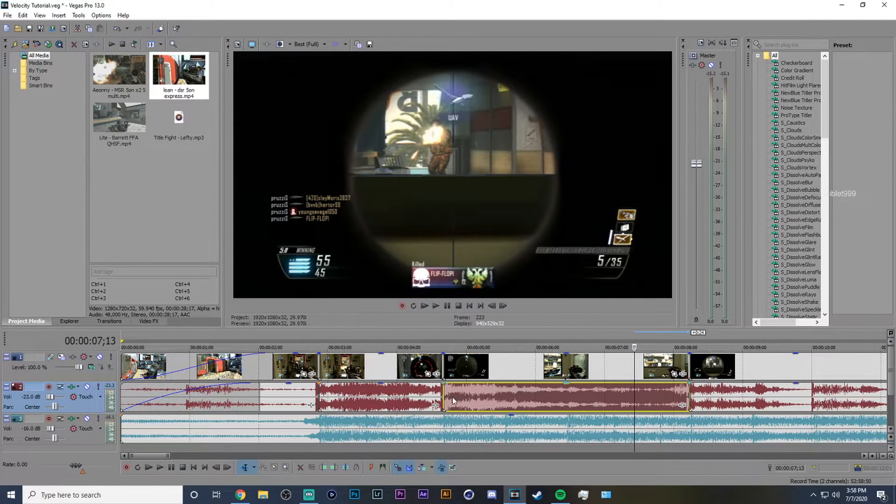
pyautogui.click(441, 397)
pyautogui.press('space')
pyautogui.press('space')
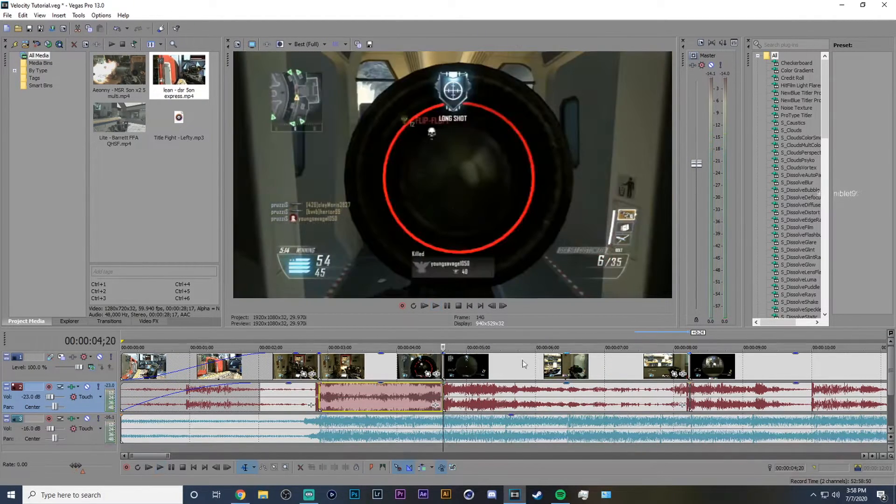
# Step: Insert velocity envelopes on the second and third video pieces
pyautogui.rightClick(463, 367)
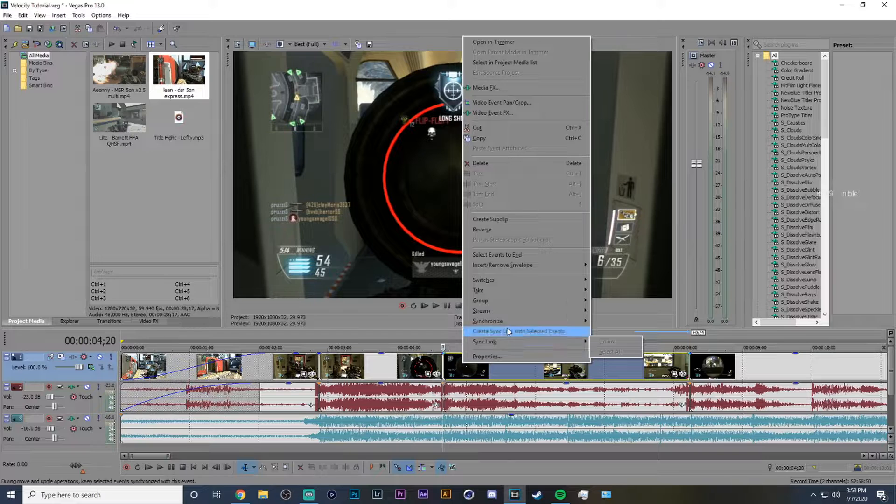
pyautogui.click(450, 318)
pyautogui.rightClick(415, 371)
pyautogui.moveTo(483, 275)
pyautogui.click(563, 272)
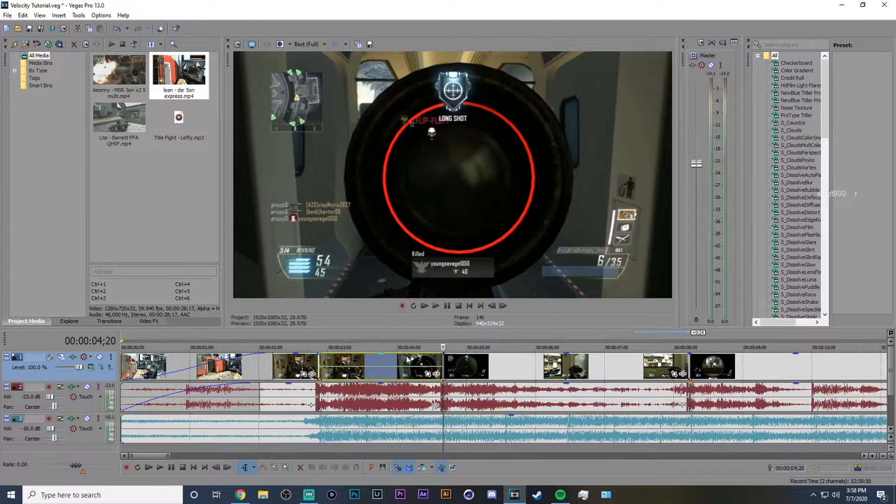
pyautogui.click(320, 369)
pyautogui.scroll(1, 327, 369)
pyautogui.click(604, 369)
pyautogui.scroll(-1, 603, 365)
pyautogui.rightClick(557, 366)
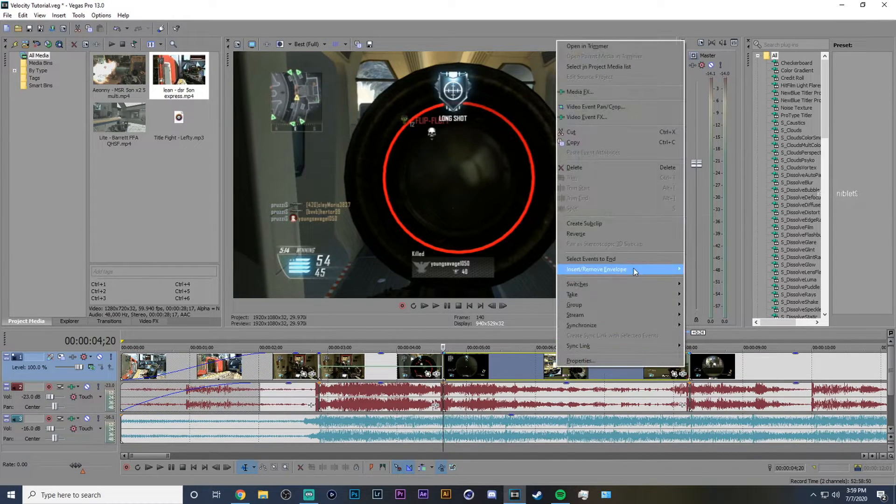
pyautogui.moveTo(634, 271)
pyautogui.click(701, 273)
# Step: Raise the third piece's velocity envelope to 141%
pyautogui.scroll(1, 451, 368)
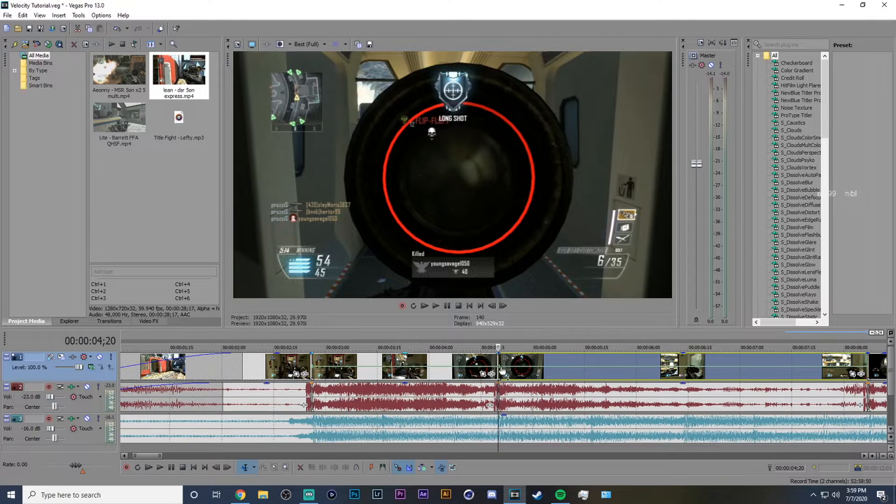
pyautogui.moveTo(504, 366); pyautogui.dragTo(504, 364)
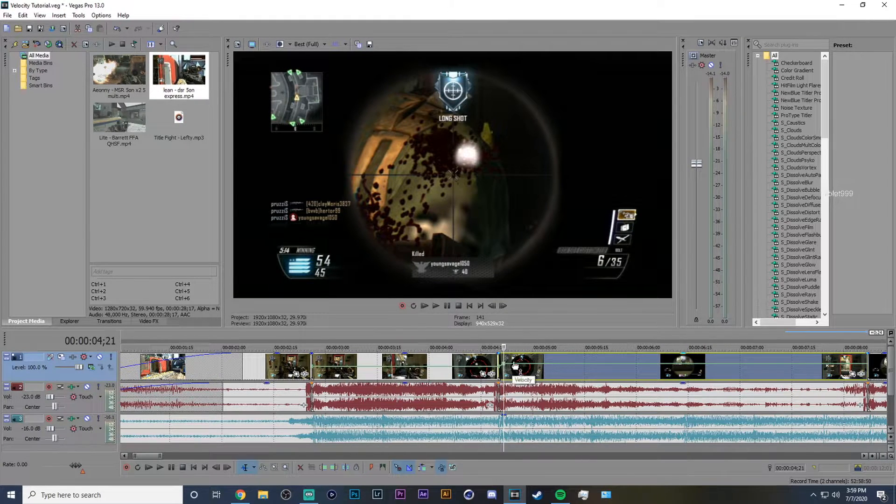
pyautogui.click(538, 366)
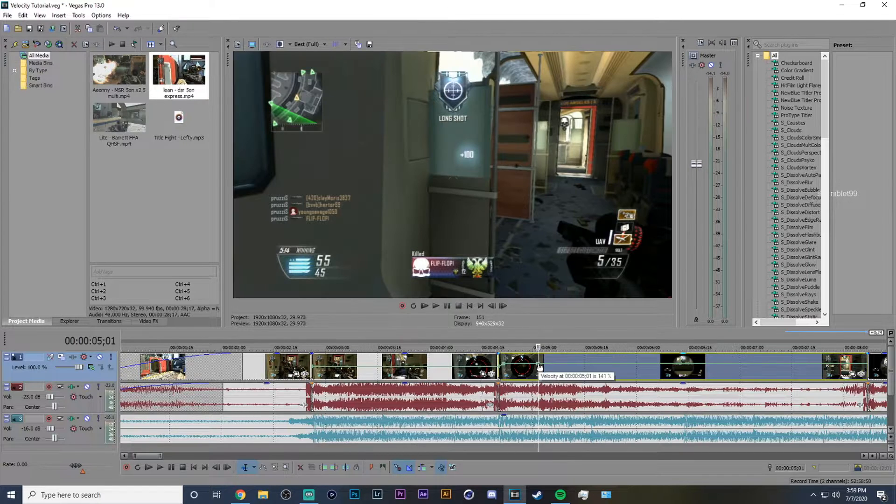
# Step: Add a 141% velocity point at 00:00:04;26 on the third piece and slow it to 52% at 00:00:04;29
pyautogui.click(519, 366)
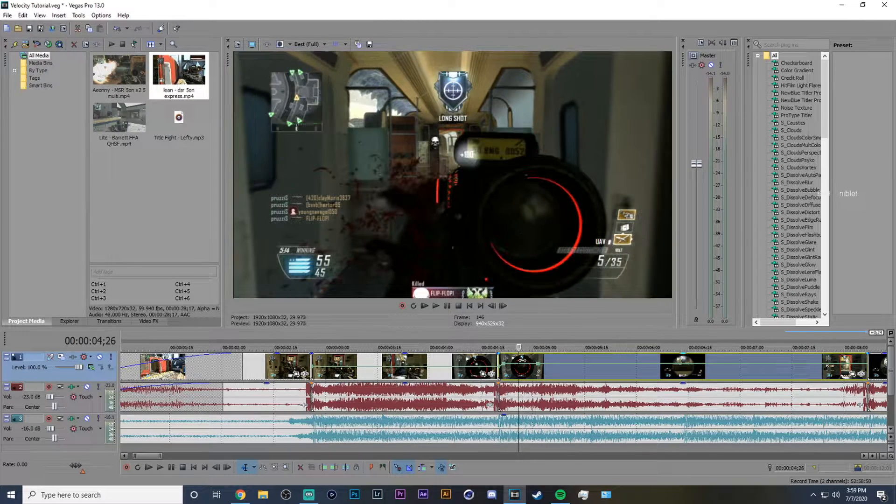
pyautogui.press('Left')
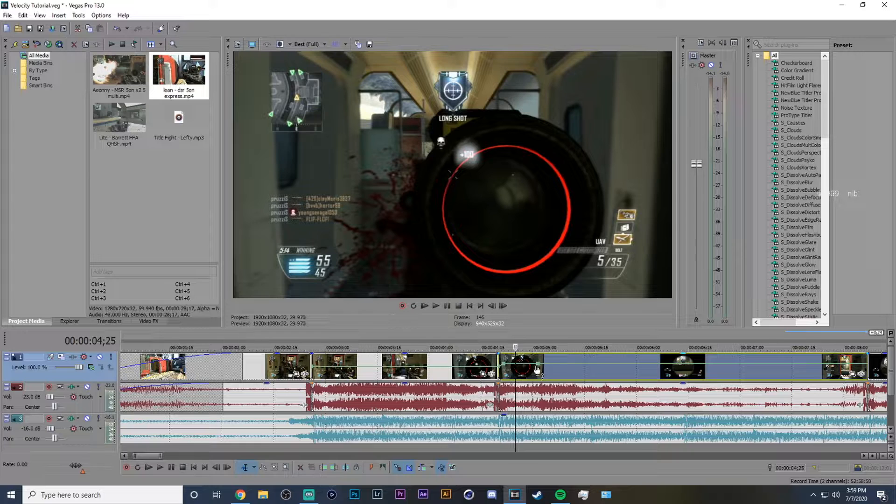
pyautogui.press('Right')
pyautogui.press('Left')
pyautogui.press('Right')
pyautogui.moveTo(538, 365); pyautogui.dragTo(521, 365)
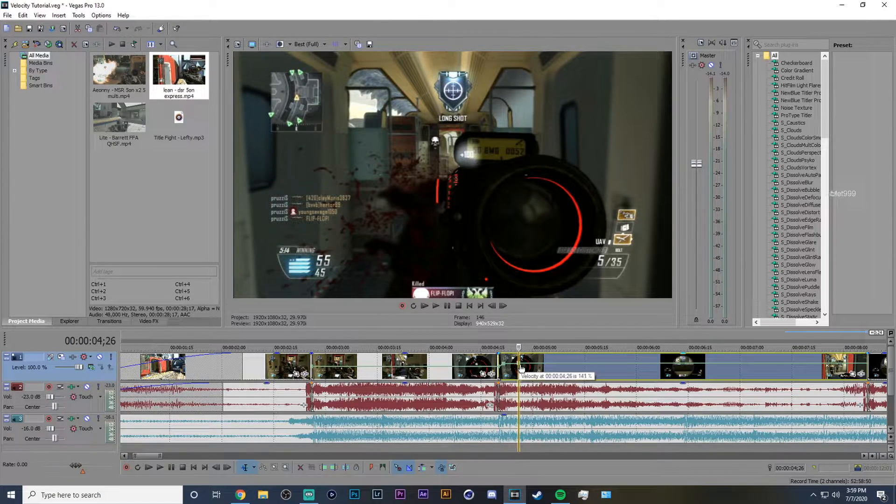
pyautogui.click(533, 367)
pyautogui.moveTo(533, 367); pyautogui.dragTo(535, 374)
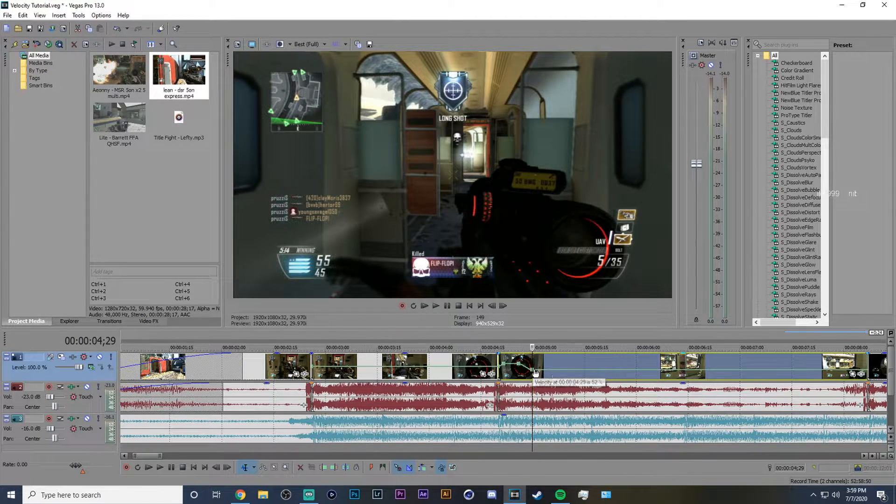
# Step: Hold the slow velocity until just before the music beat in the third piece and speed it up with a point at 00:00:05;16
pyautogui.click(578, 374)
pyautogui.click(591, 424)
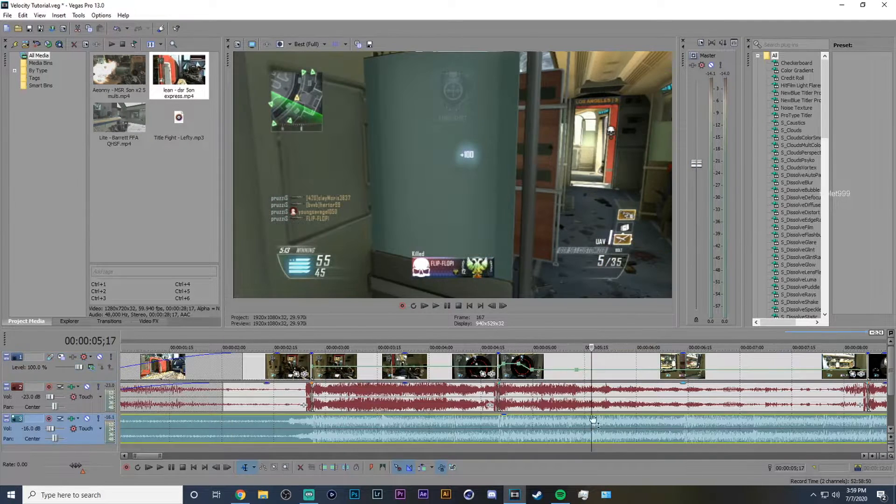
pyautogui.press('space')
pyautogui.press('space')
pyautogui.doubleClick(591, 370)
pyautogui.moveTo(591, 369); pyautogui.dragTo(593, 370)
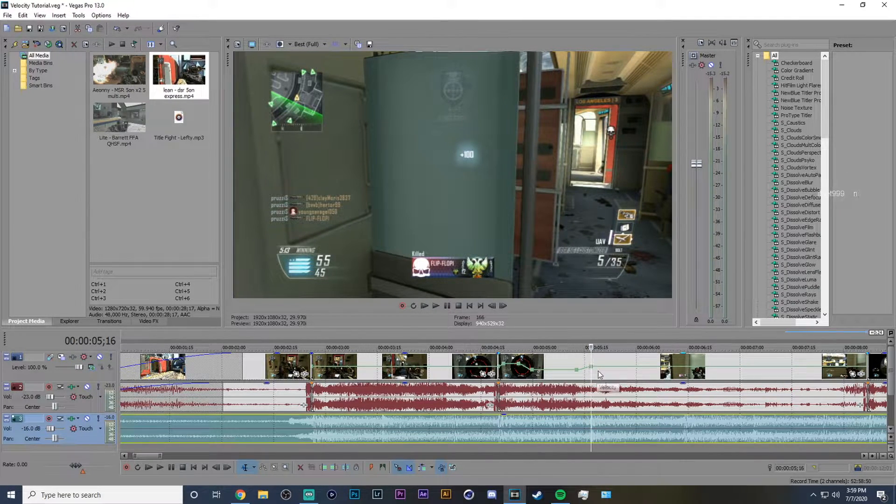
# Step: Add a velocity point at 00:00:06;11 on the third piece and slow it to 52% at 00:00:06;13, checking against the music
pyautogui.click(676, 371)
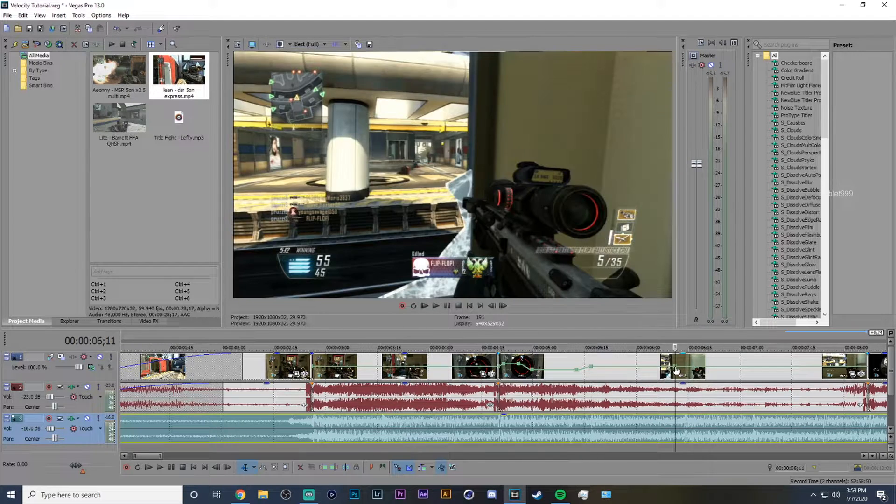
pyautogui.click(682, 428)
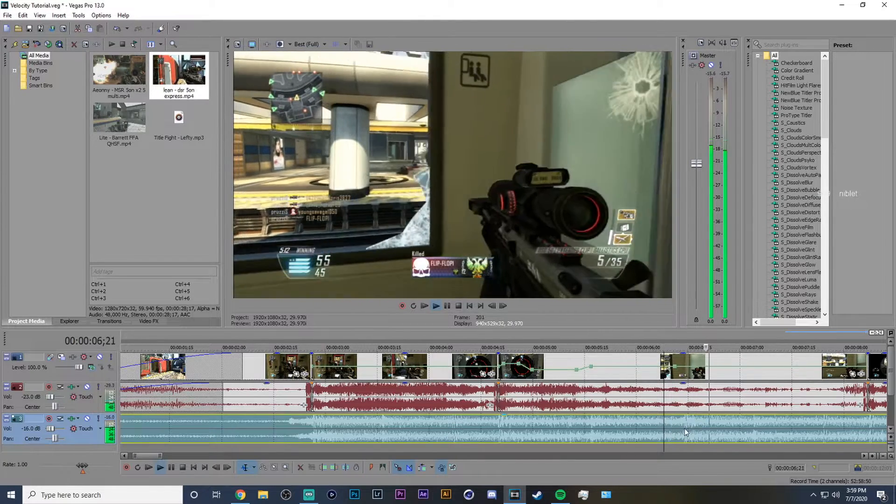
pyautogui.click(685, 376)
pyautogui.click(684, 375)
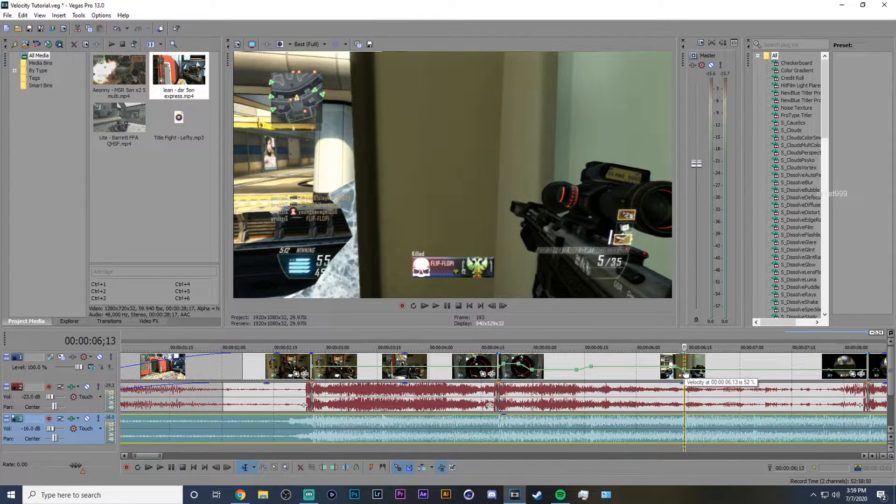
pyautogui.press('space')
pyautogui.press('space')
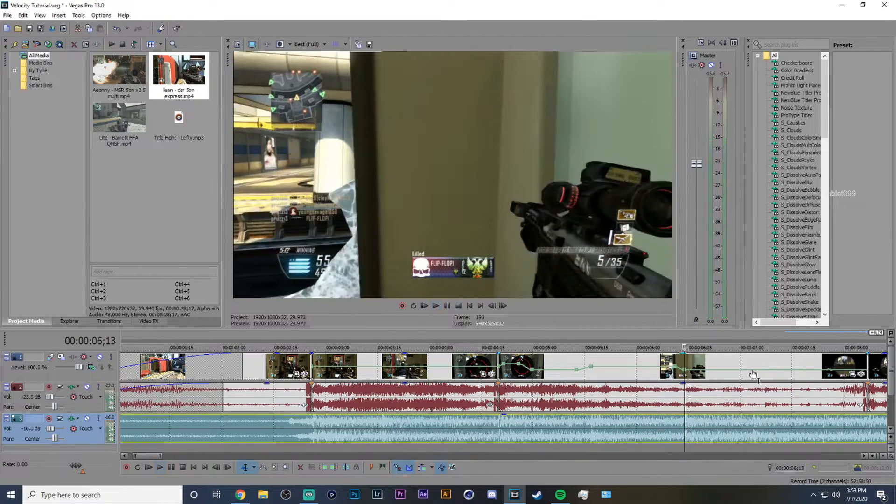
# Step: Add a slow velocity point at 00:00:07;13 before the third piece's kill and raise the velocity at 00:00:07;18
pyautogui.click(847, 370)
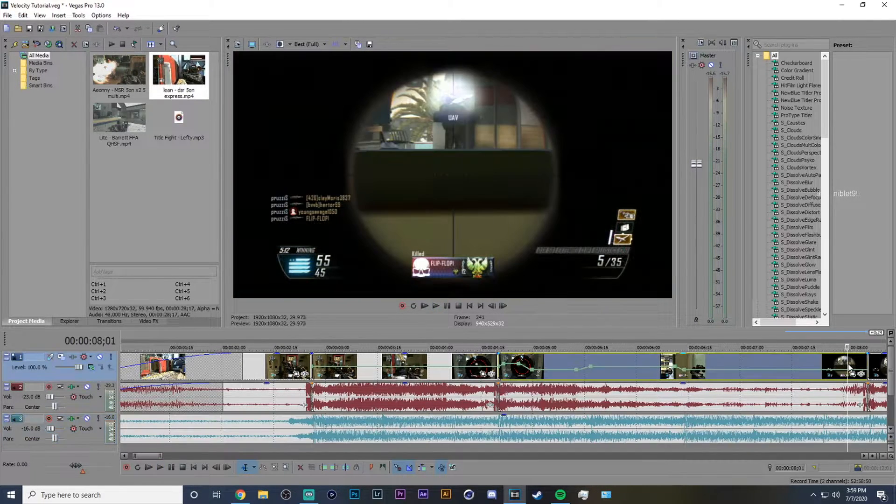
pyautogui.press('Right')
pyautogui.press('Right')
pyautogui.press('Right')
pyautogui.press('Right')
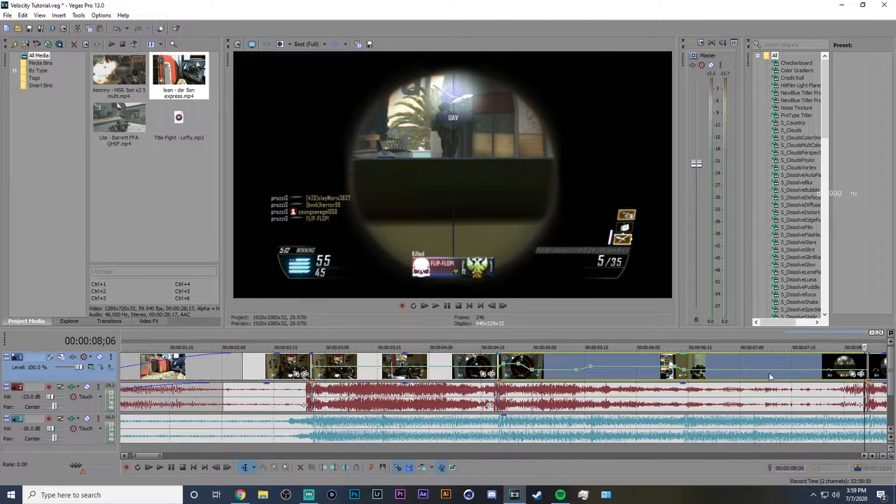
pyautogui.click(786, 373)
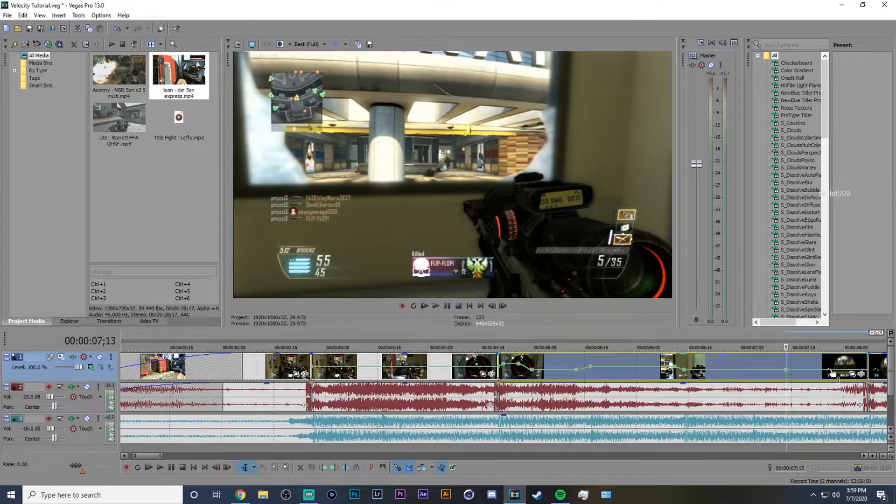
pyautogui.click(806, 370)
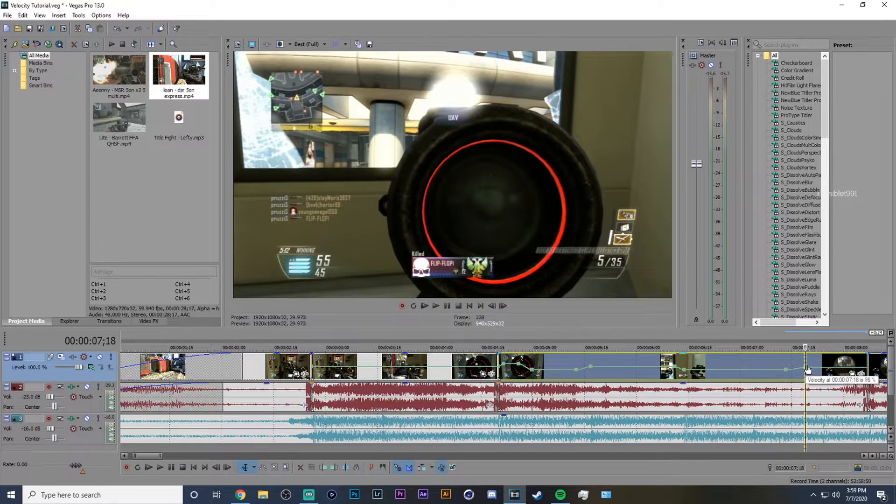
pyautogui.moveTo(806, 368); pyautogui.dragTo(806, 367)
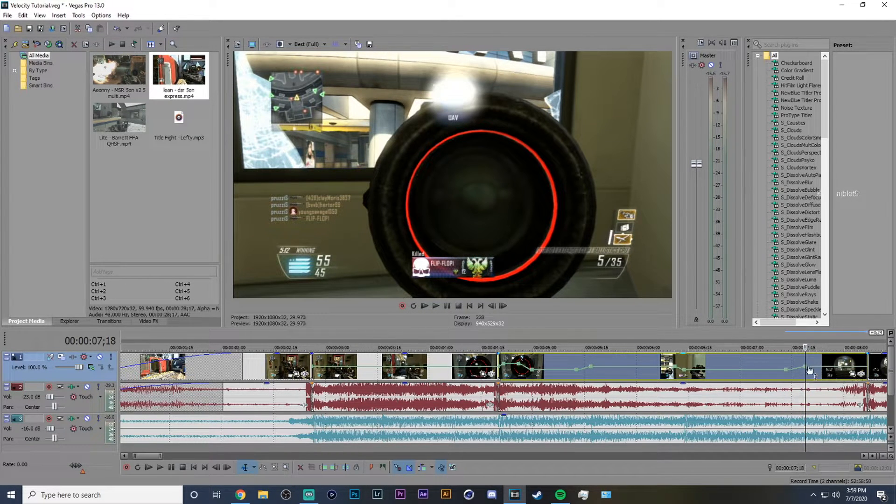
# Step: Play the transition and move the third piece's last velocity point to 00:00:07;17 at 86%
pyautogui.press('space')
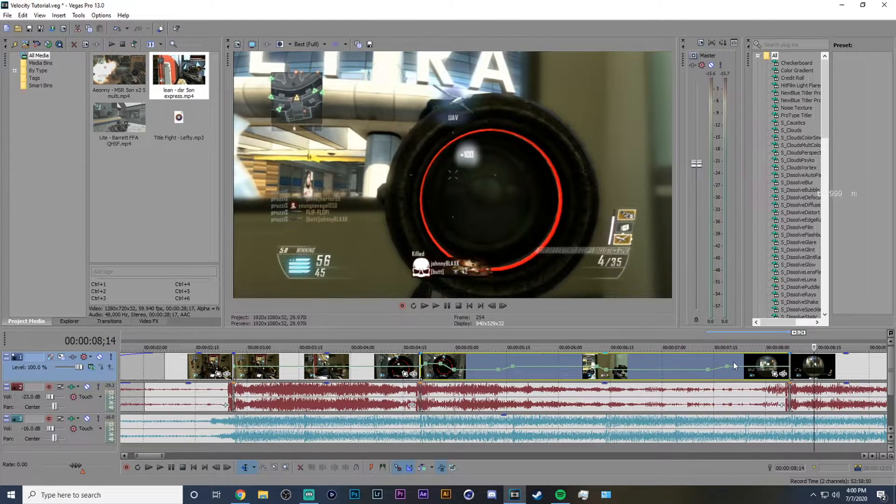
pyautogui.click(734, 365)
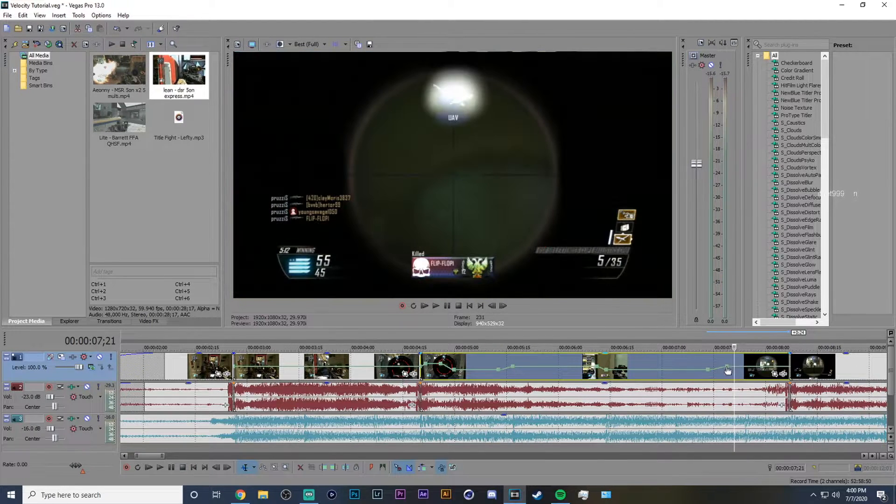
pyautogui.moveTo(726, 367); pyautogui.dragTo(723, 371)
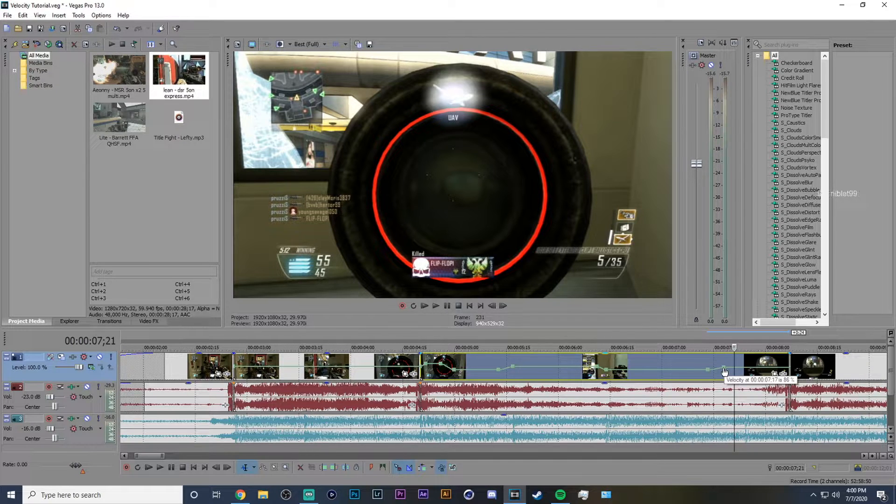
# Step: Step frame by frame through the cut into the fourth piece, around 00:00:08;12, to examine how the kill lines up
pyautogui.click(788, 359)
pyautogui.press('Right')
pyautogui.press('Right')
pyautogui.press('Right')
pyautogui.press('Right')
pyautogui.press('Right')
pyautogui.press('Right')
pyautogui.press('Right')
pyautogui.press('Right')
pyautogui.press('Right')
pyautogui.press('Right')
pyautogui.press('Right')
pyautogui.press('Left')
pyautogui.press('Left')
pyautogui.press('Left')
pyautogui.press('Left')
pyautogui.press('Left')
pyautogui.press('Left')
pyautogui.press('Left')
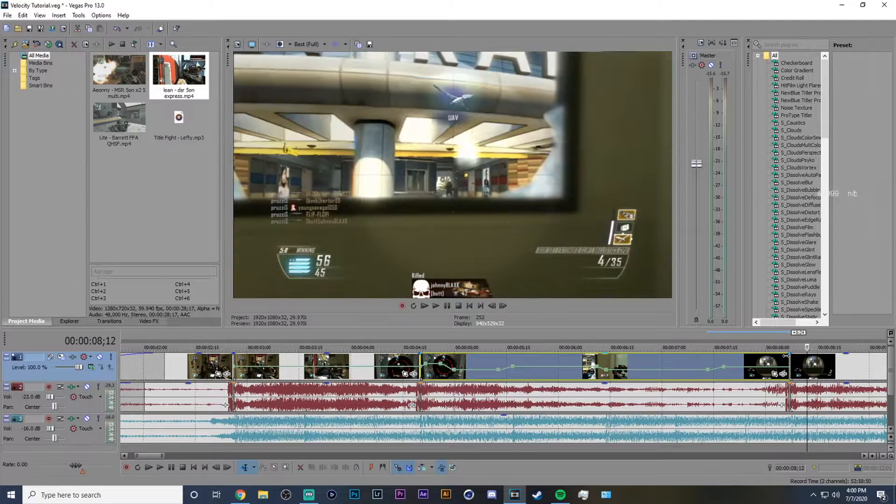
# Step: Play the montage from 00:00:04;20 to check the third piece's velocity changes and the following cut against the music
pyautogui.scroll(-5, 548, 389)
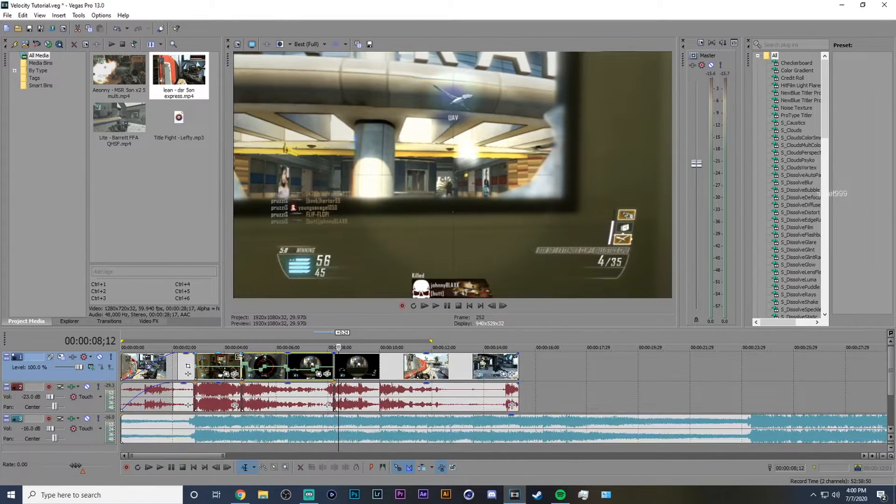
pyautogui.click(244, 359)
pyautogui.press('space')
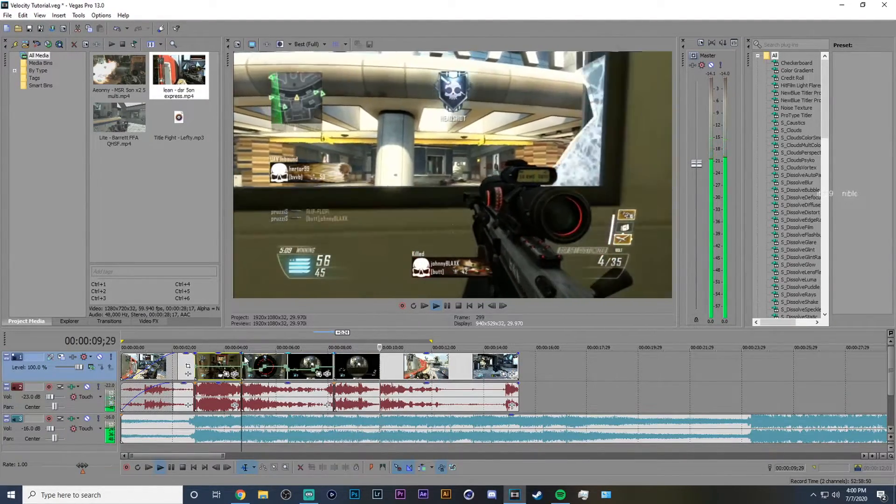
pyautogui.press('space')
pyautogui.scroll(2, 308, 385)
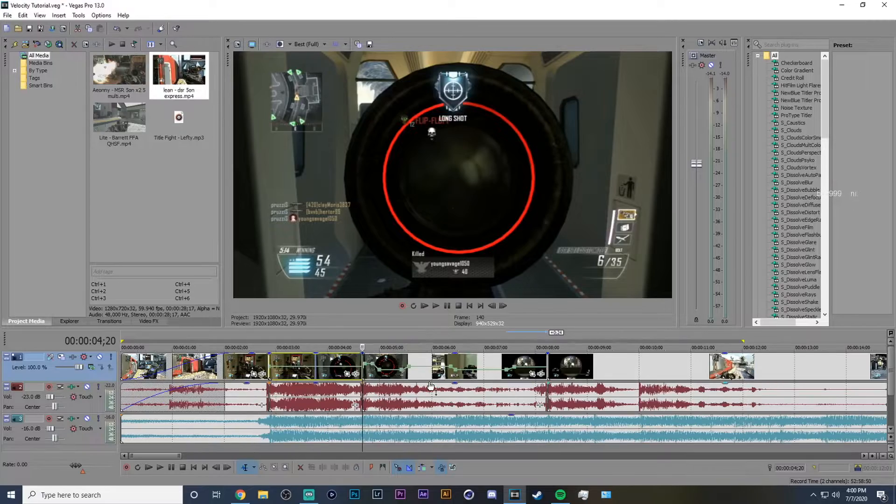
pyautogui.press('space')
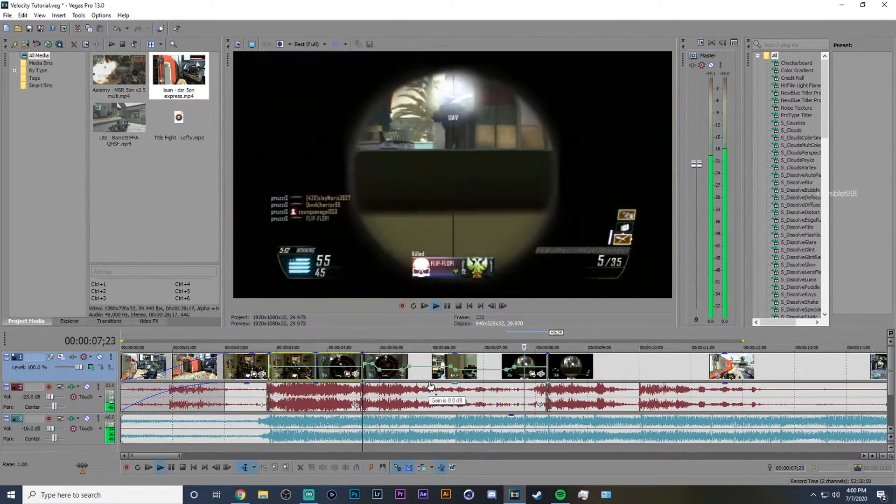
pyautogui.press('space')
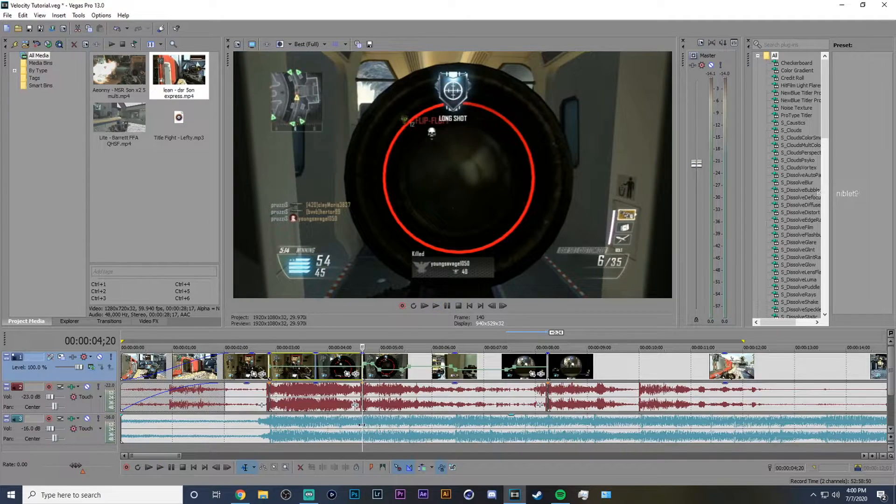
# Step: Replay the third piece from its first frame at 00:00:04;20 several times to judge the slow-down and speed-up against the music
pyautogui.click(364, 428)
pyautogui.press('space')
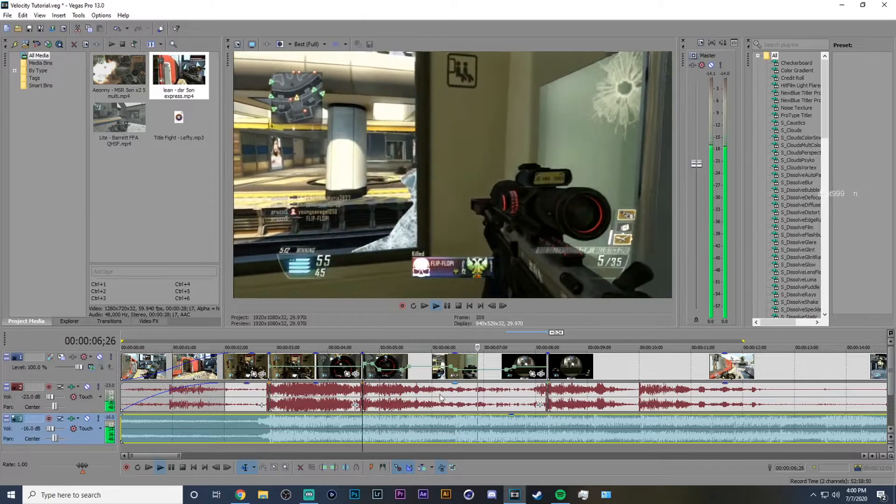
pyautogui.press('space')
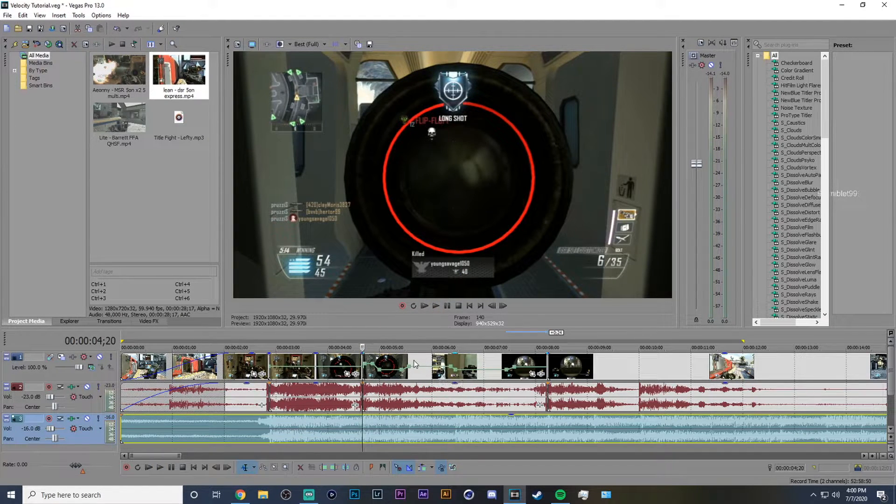
pyautogui.press('space')
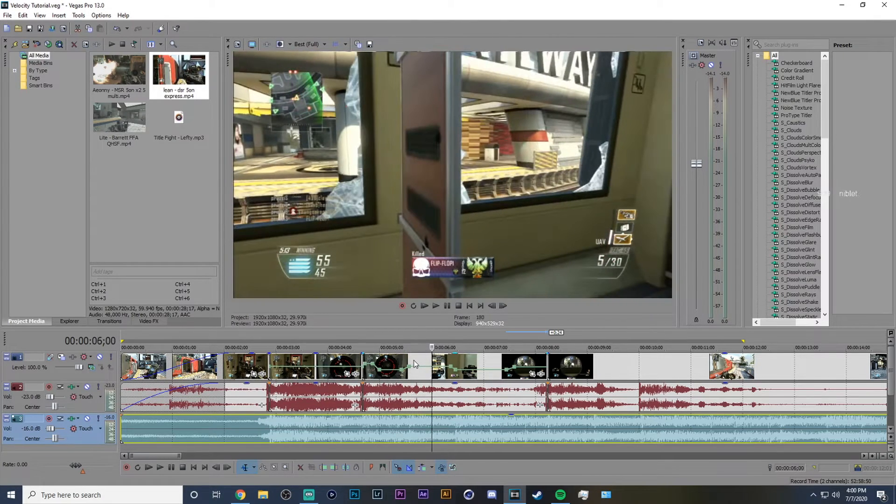
pyautogui.click(364, 357)
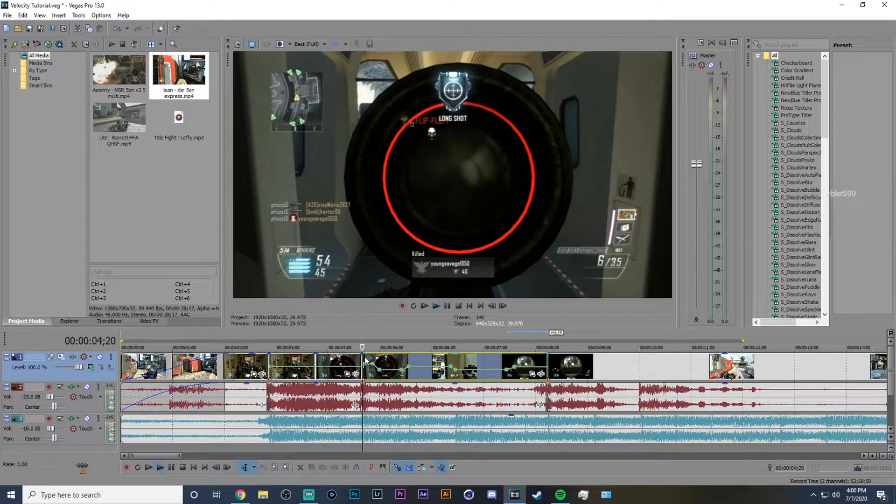
pyautogui.press('space')
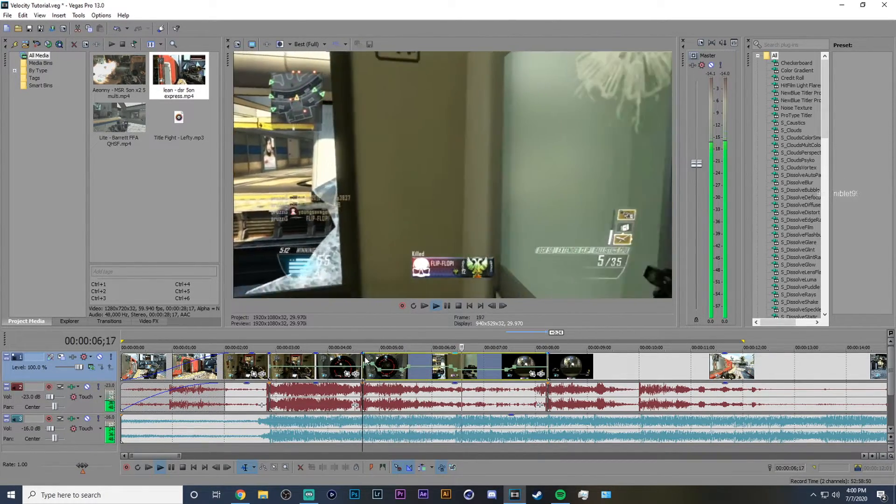
pyautogui.press('space')
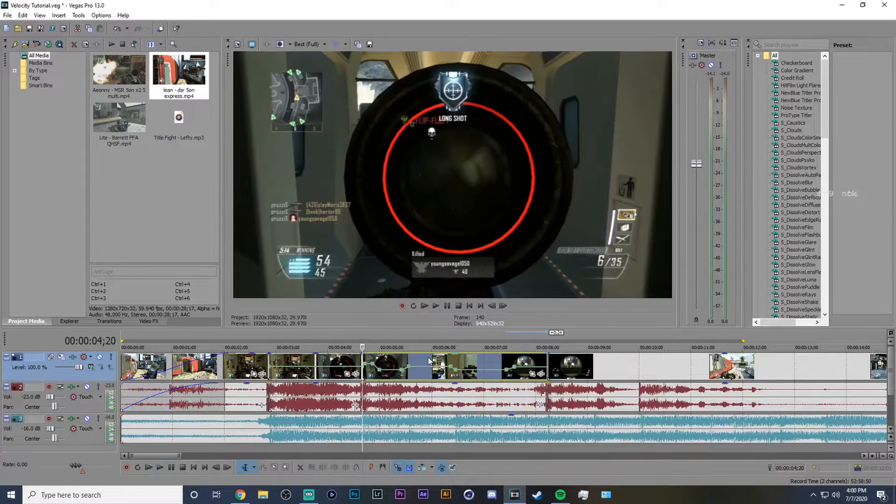
# Step: Play the third piece's remaining velocity section from 00:00:05;11, 00:00:06;16 and 00:00:05;19 to examine the speed leading into the next cut
pyautogui.scroll(2, 444, 371)
pyautogui.moveTo(537, 371); pyautogui.dragTo(494, 363)
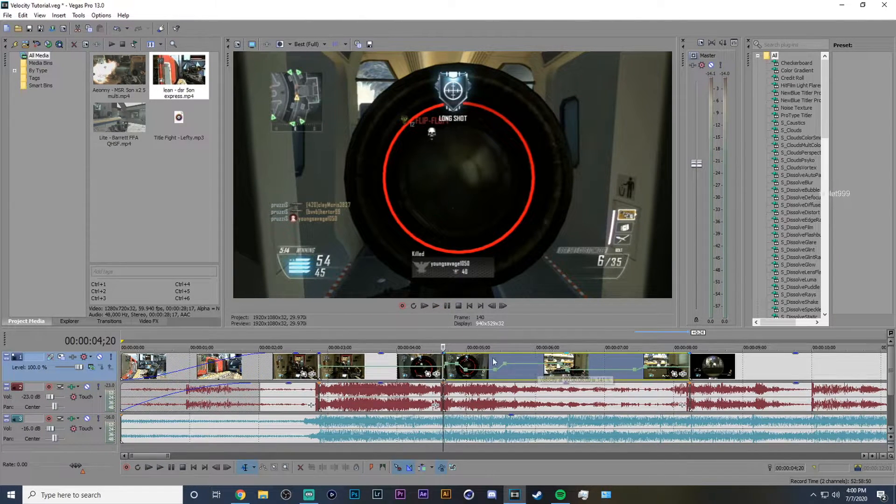
pyautogui.press('space')
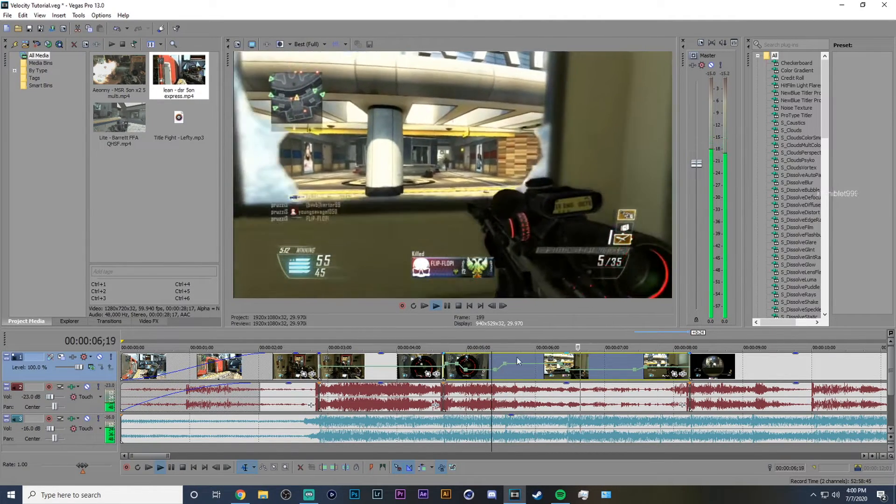
pyautogui.press('space')
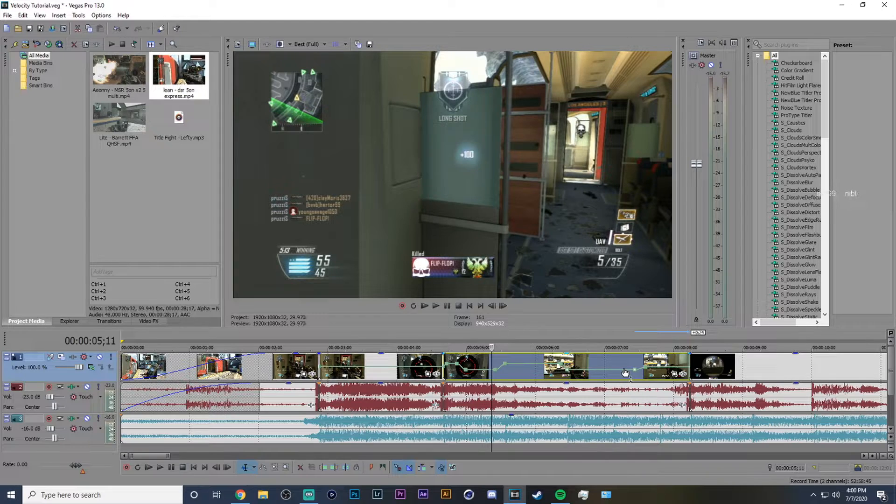
pyautogui.moveTo(625, 371); pyautogui.dragTo(623, 375)
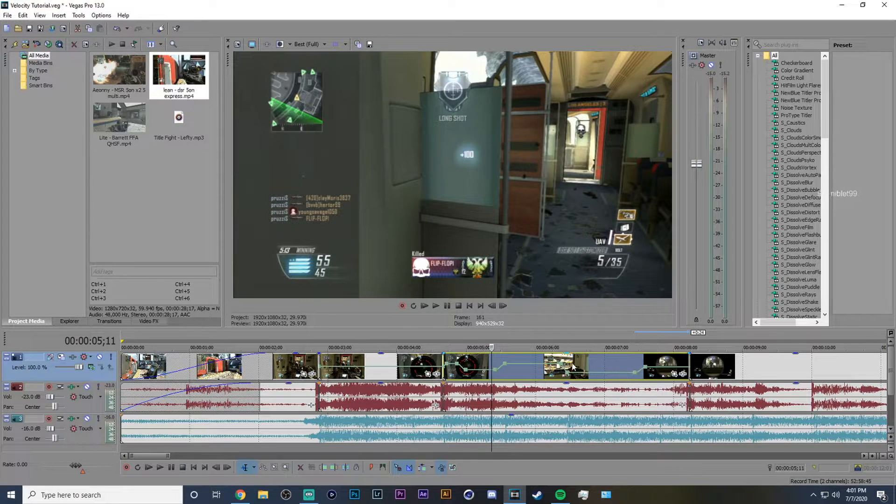
pyautogui.click(573, 366)
pyautogui.press('space')
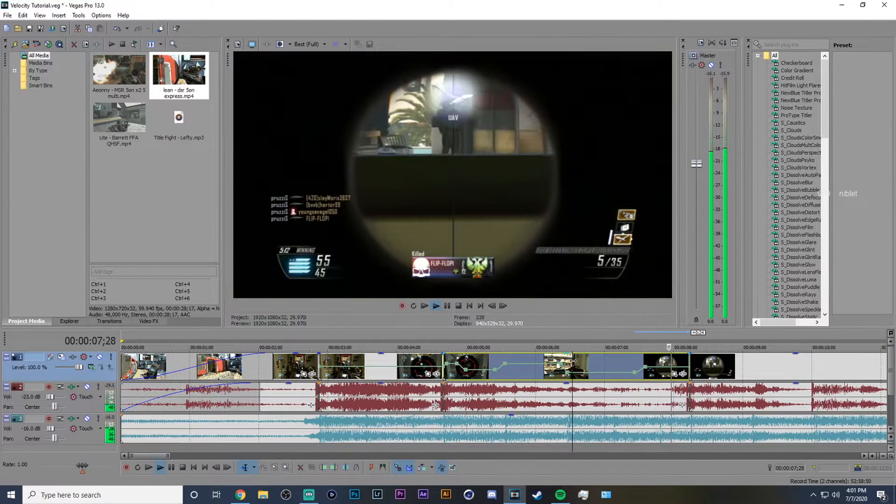
pyautogui.press('space')
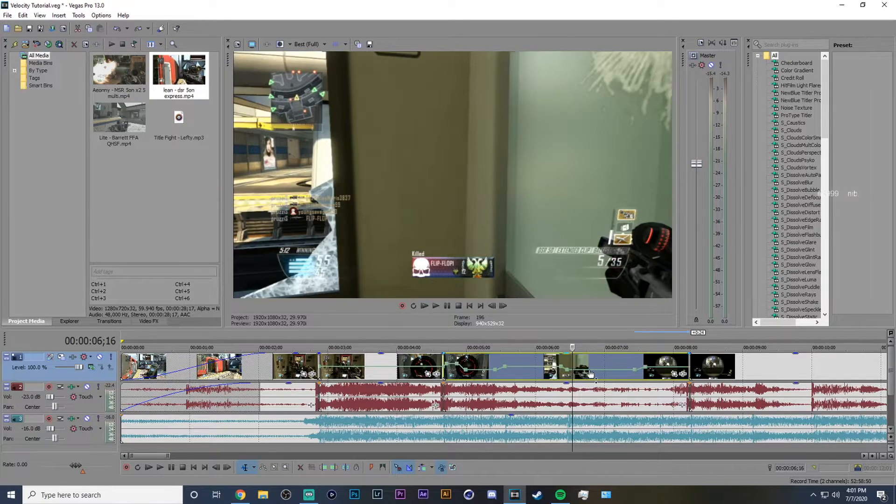
pyautogui.click(509, 368)
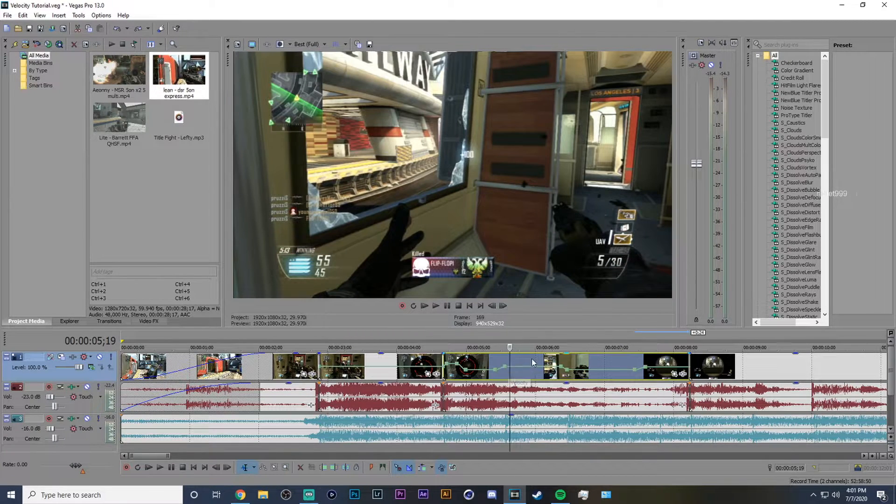
pyautogui.press('space')
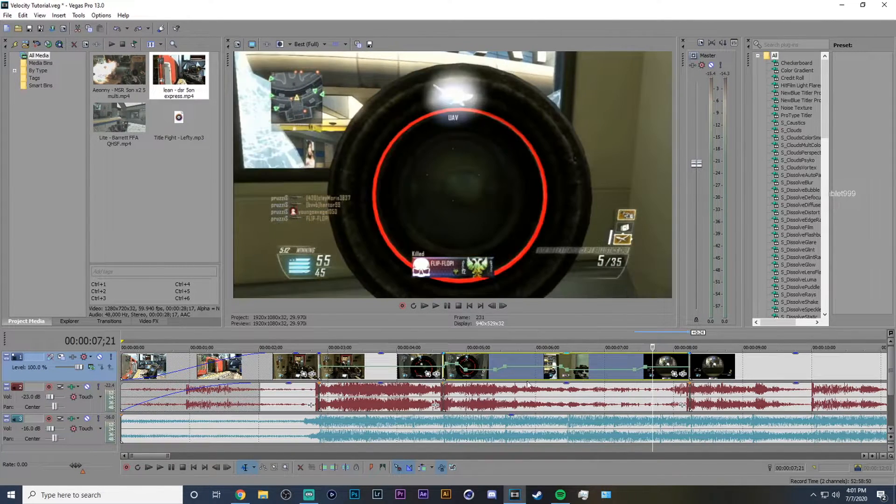
# Step: Play the whole third piece once more from the cut at 00:00:04;20 to review its complete velocity curve
pyautogui.click(444, 361)
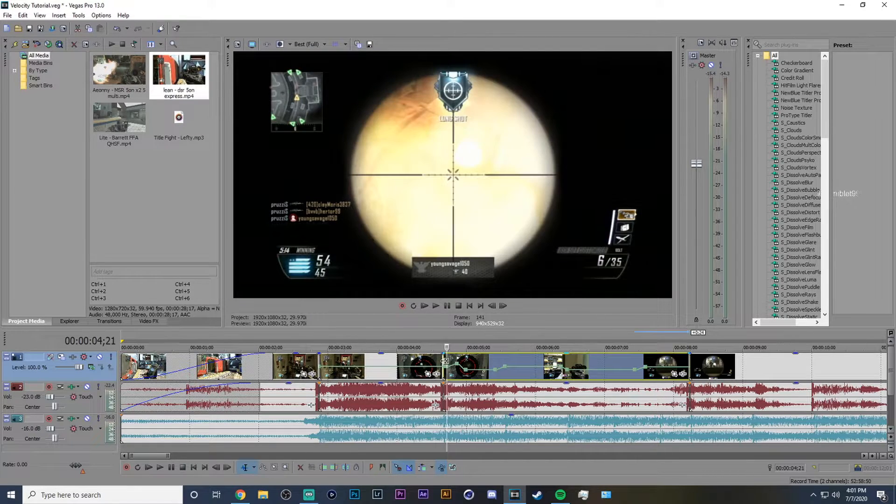
pyautogui.press('space')
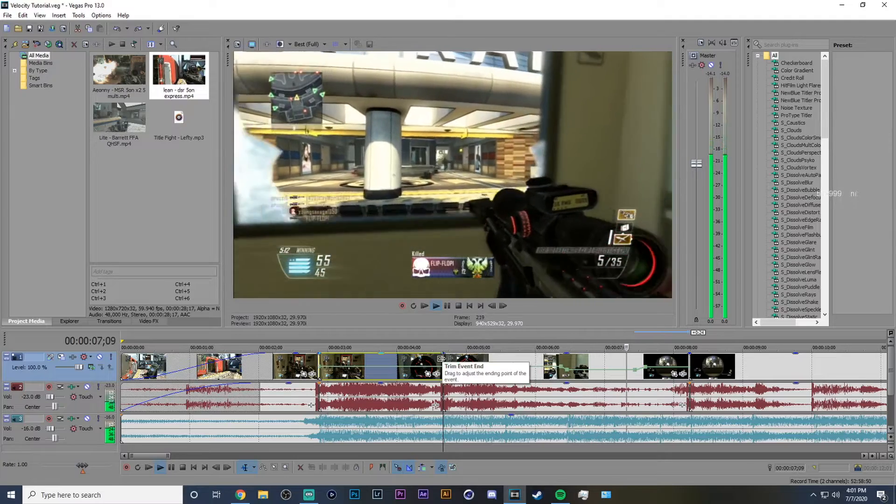
pyautogui.press('space')
# Step: Change the third piece's falling velocity segment near 00:00:04;27 to Linear Fade, then to Fast Fade
pyautogui.scroll(-8, 447, 357)
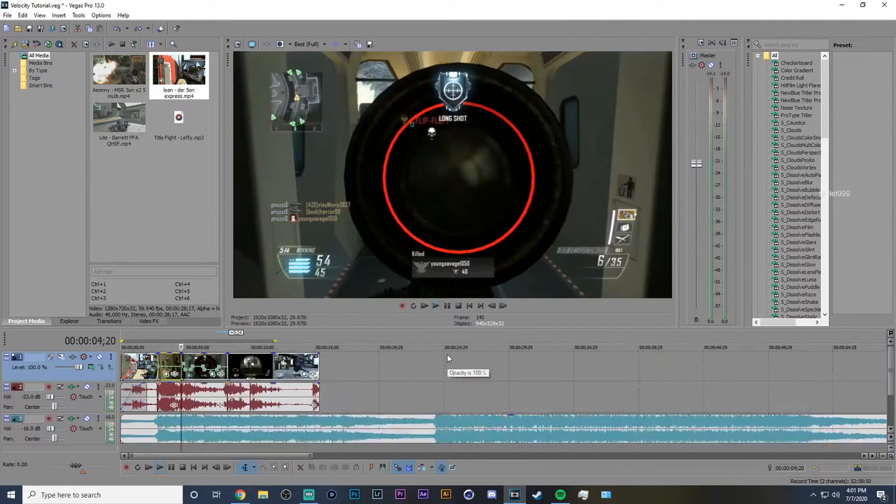
pyautogui.scroll(3, 355, 400)
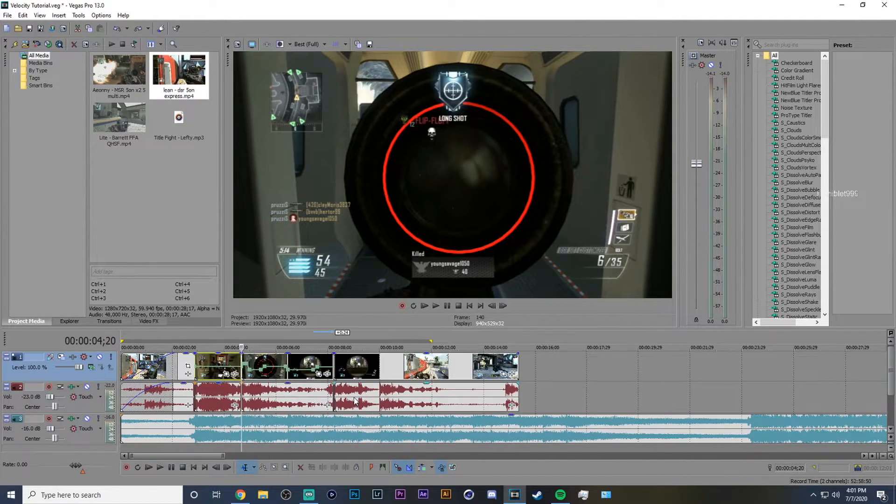
pyautogui.scroll(2, 354, 400)
pyautogui.scroll(2, 355, 400)
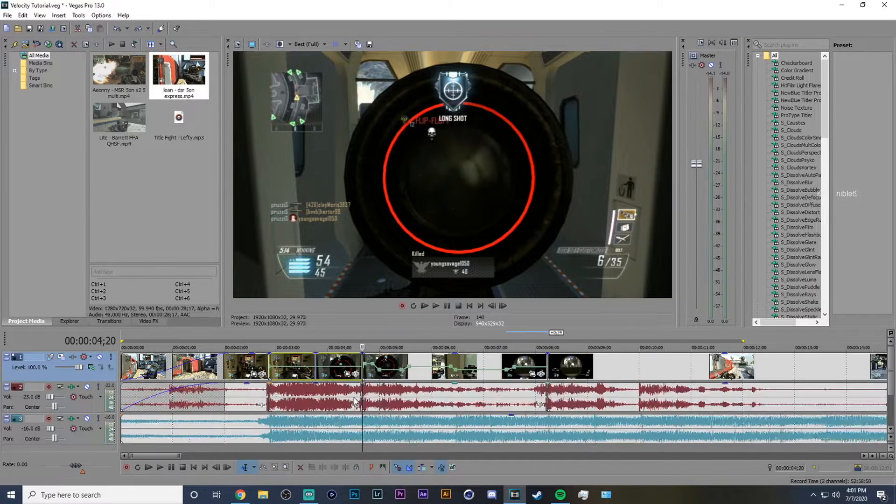
pyautogui.scroll(2, 376, 367)
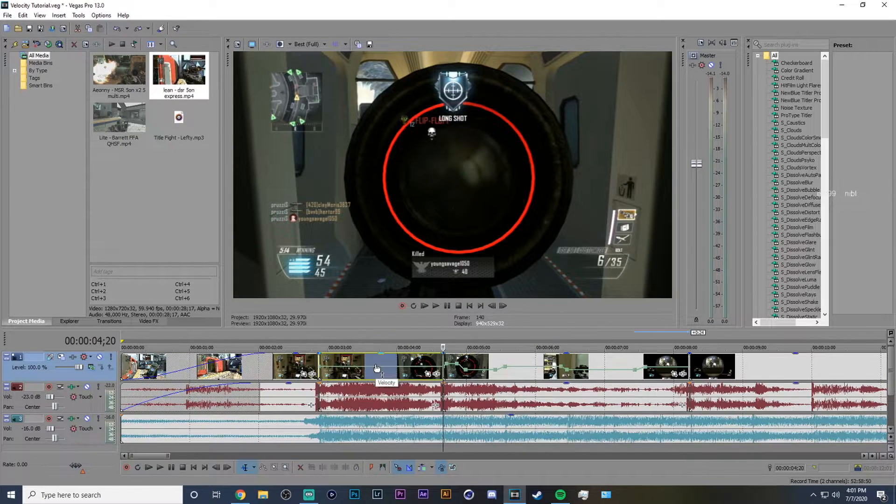
pyautogui.scroll(1, 455, 369)
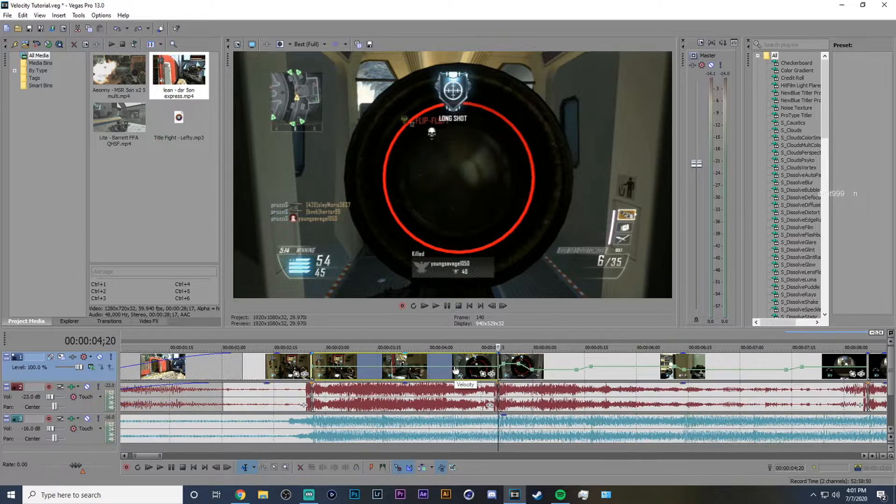
pyautogui.click(523, 367)
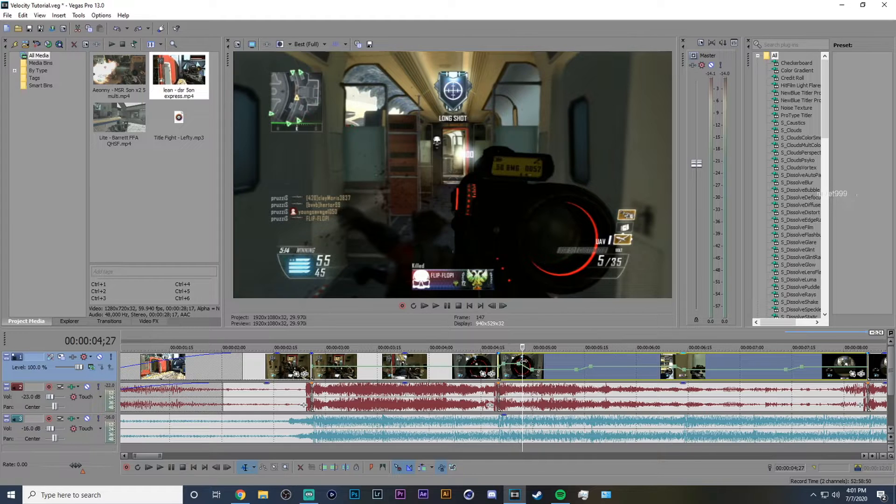
pyautogui.scroll(2, 525, 363)
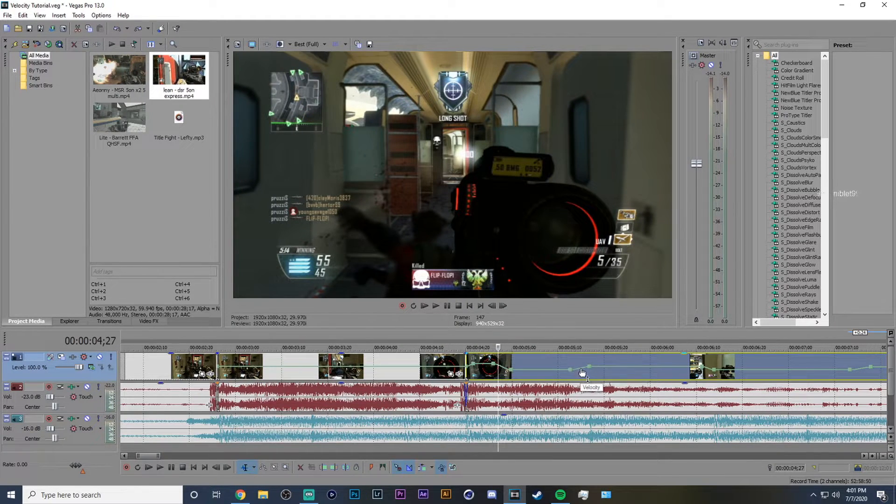
pyautogui.rightClick(503, 370)
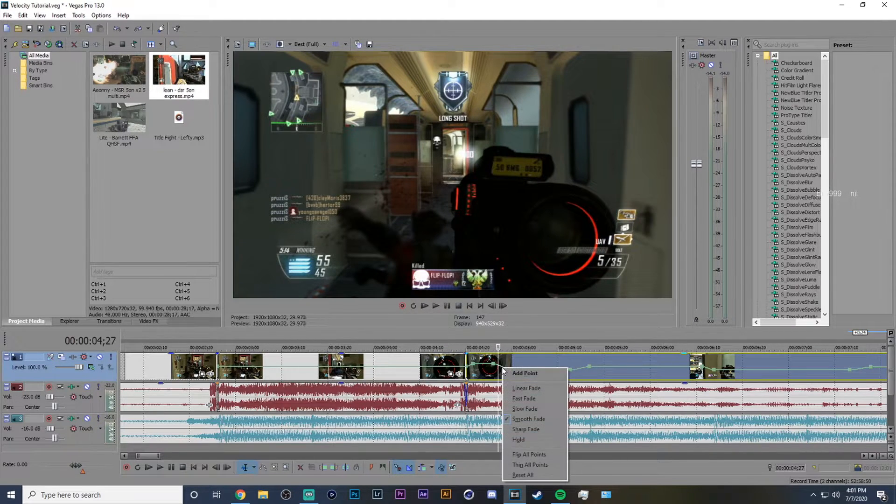
pyautogui.click(540, 388)
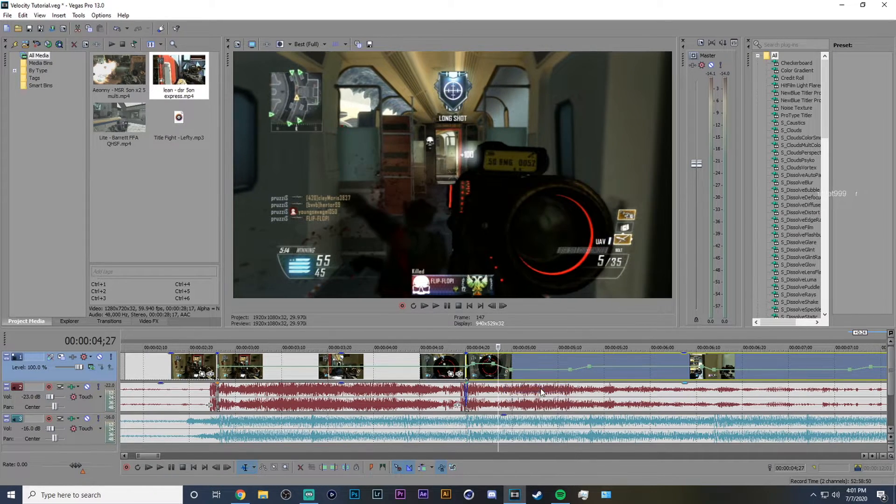
pyautogui.rightClick(503, 372)
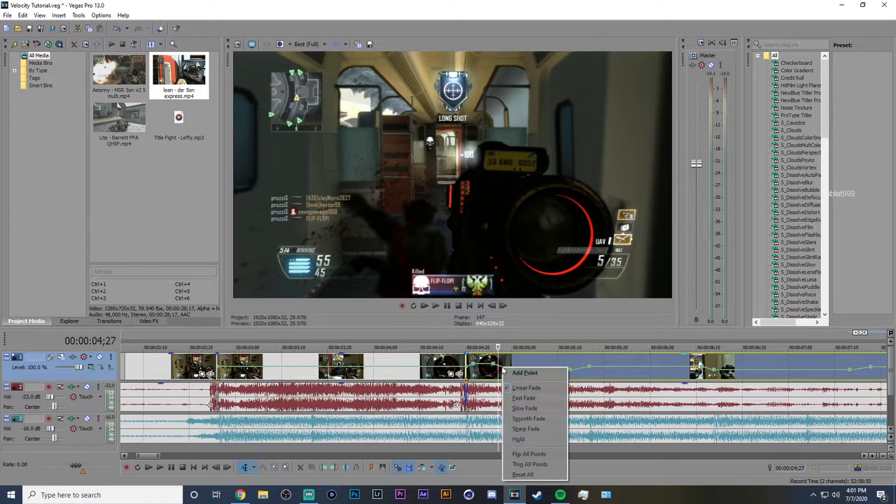
pyautogui.click(541, 399)
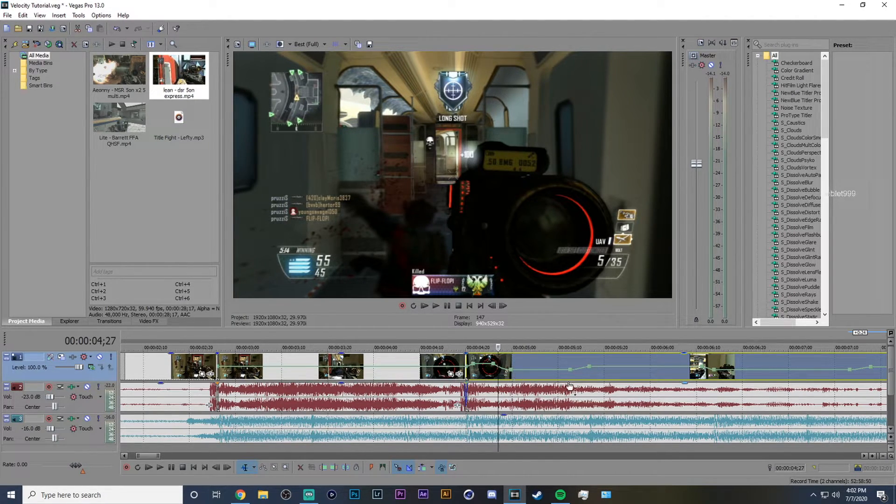
# Step: Change the third piece's rising velocity segment near 00:00:05;15 to Fast Fade and then Slow Fade, keeping Fast Fade on the falling segment
pyautogui.moveTo(570, 373)
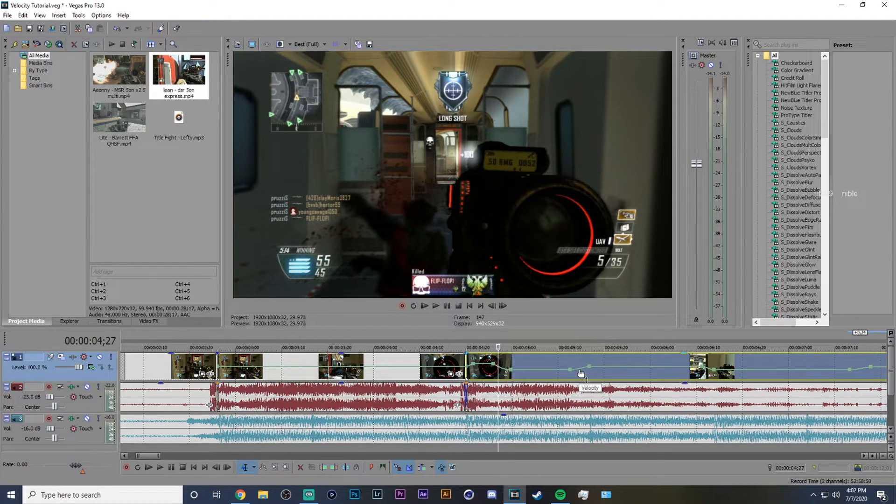
pyautogui.rightClick(580, 373)
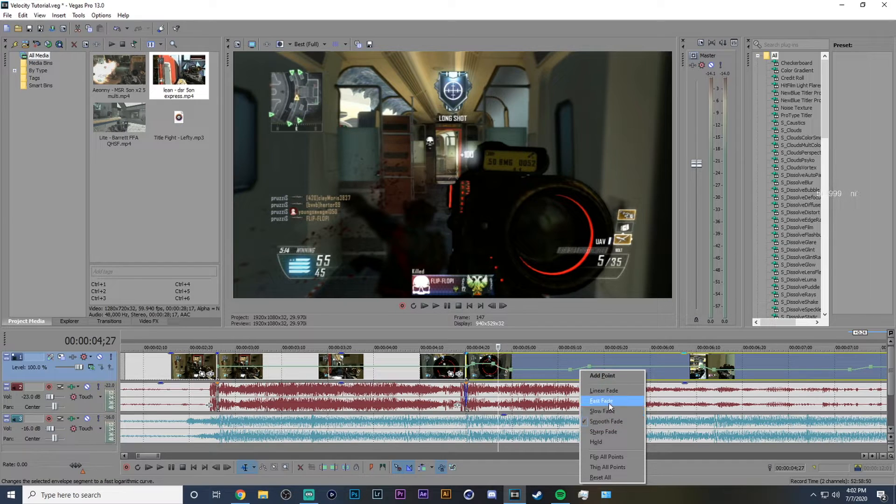
pyautogui.click(609, 401)
pyautogui.rightClick(582, 369)
pyautogui.click(603, 411)
pyautogui.rightClick(500, 369)
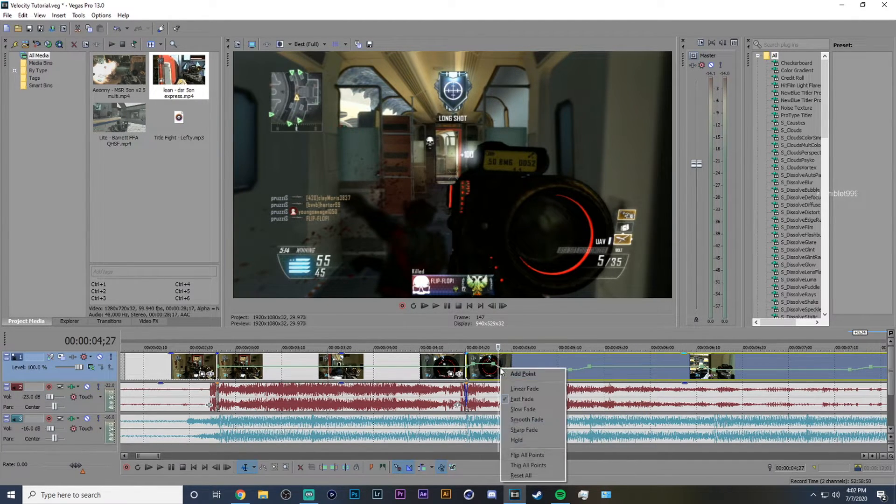
pyautogui.click(521, 390)
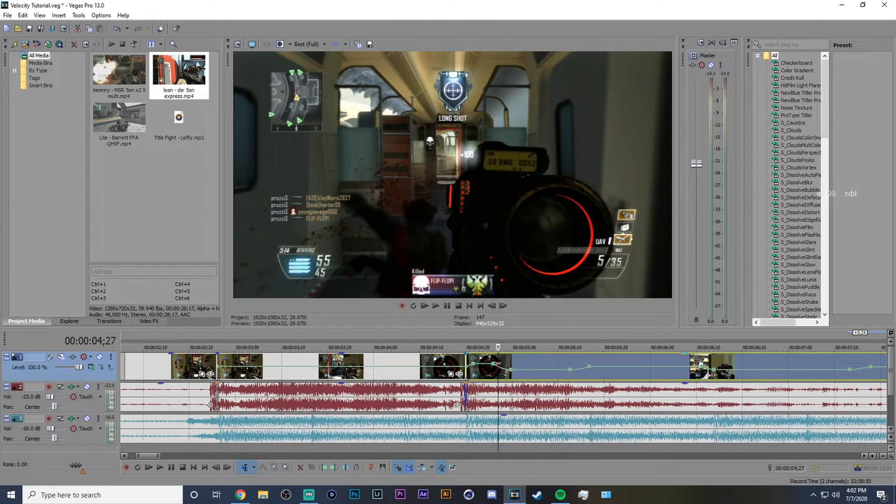
# Step: Play the third piece from 00:00:04;21 to check how the fast and slow fade curves look
pyautogui.click(469, 359)
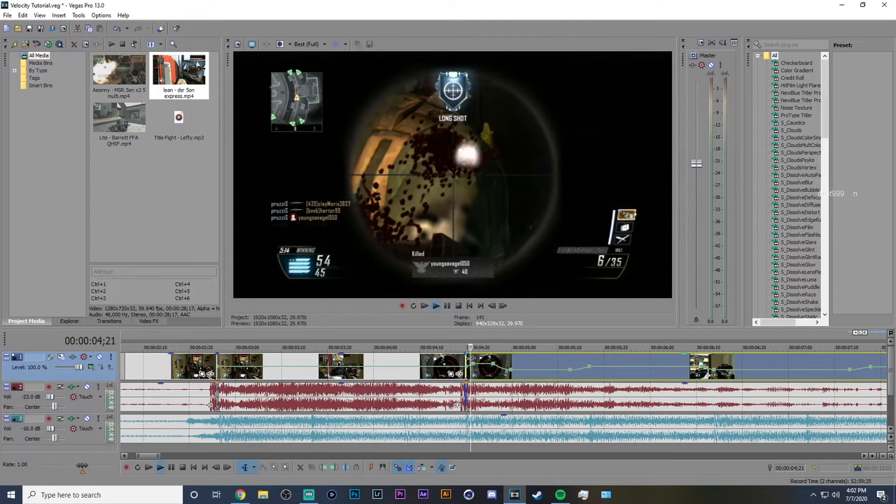
pyautogui.press('space')
pyautogui.press('space')
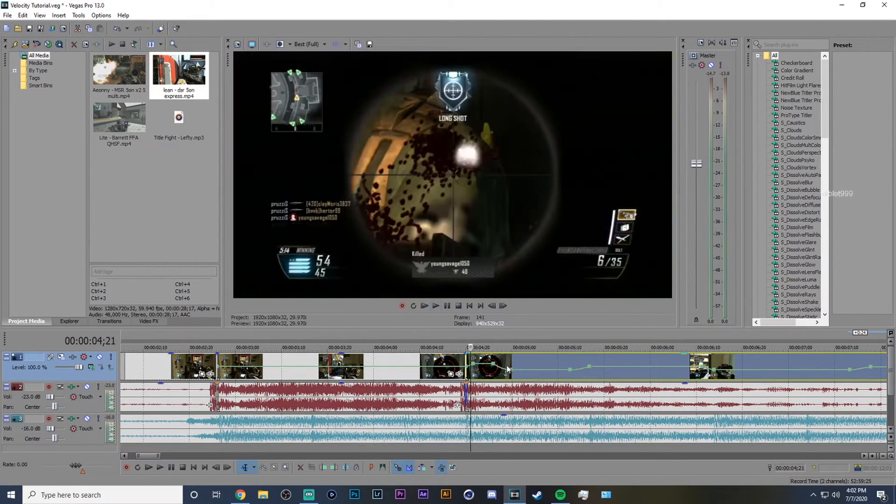
pyautogui.press('space')
pyautogui.press('space')
# Step: Try Smooth Fade on both the falling and rising velocity segments of the third piece and play it from 00:00:04;21
pyautogui.rightClick(503, 372)
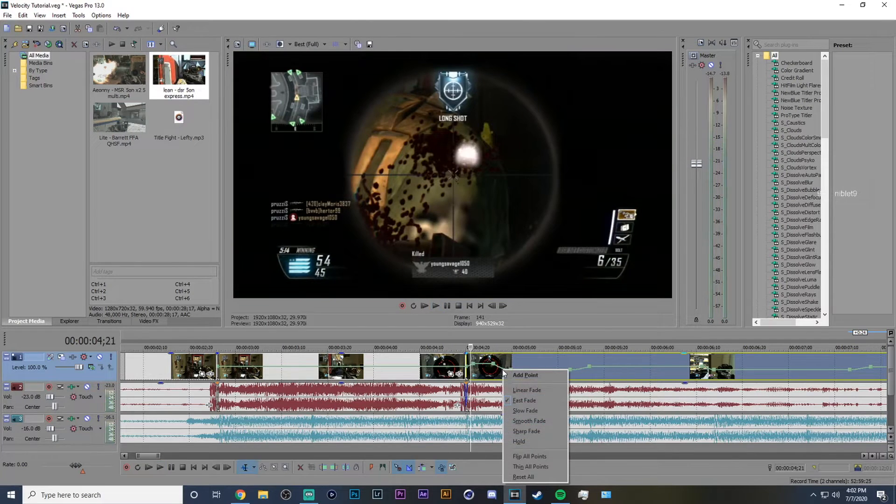
pyautogui.click(525, 410)
pyautogui.rightClick(578, 372)
pyautogui.click(596, 412)
pyautogui.press('space')
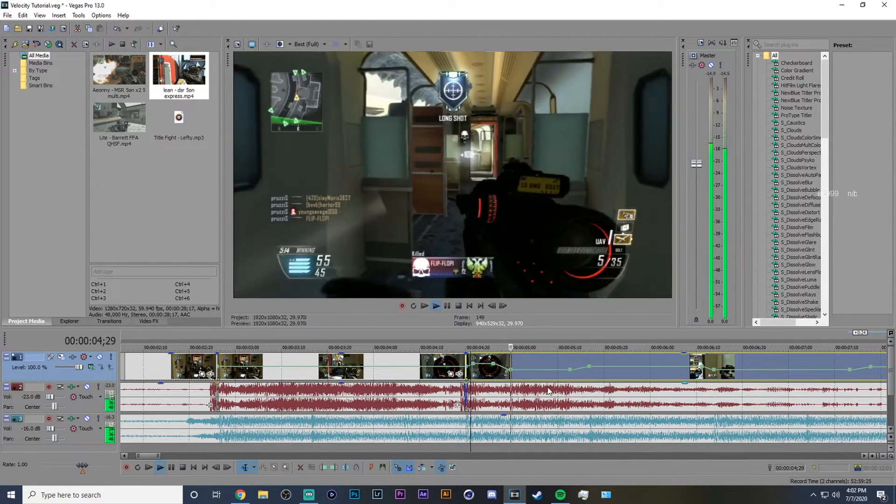
pyautogui.press('space')
# Step: Set the third piece's falling velocity segment to Fast Fade and its rising segment to Slow Fade, then replay it from 00:00:04;21
pyautogui.rightClick(504, 369)
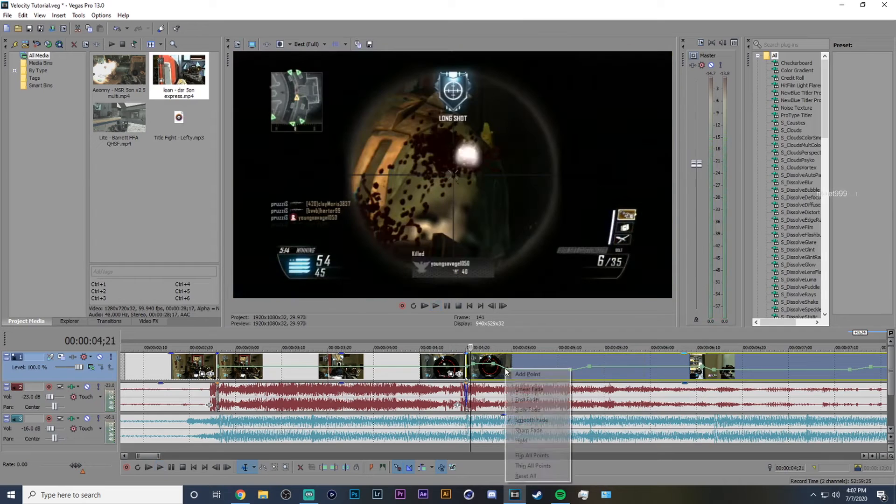
pyautogui.click(527, 400)
pyautogui.rightClick(578, 368)
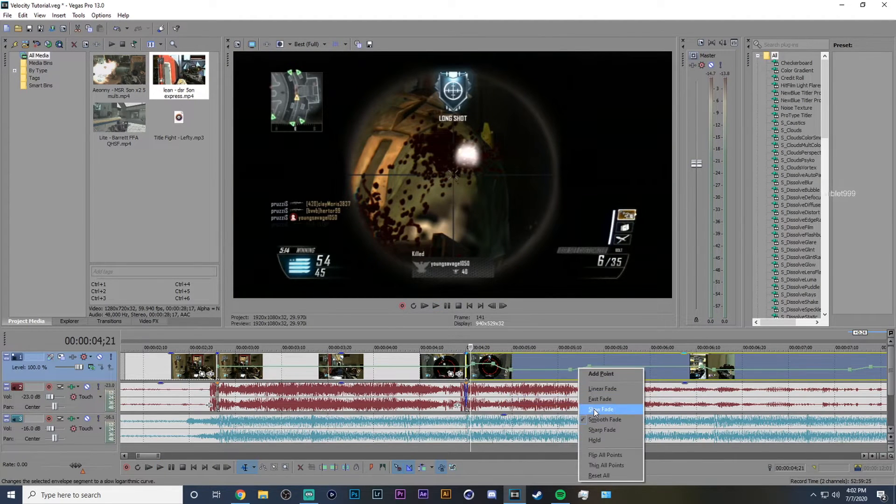
pyautogui.click(594, 409)
pyautogui.press('space')
pyautogui.press('space')
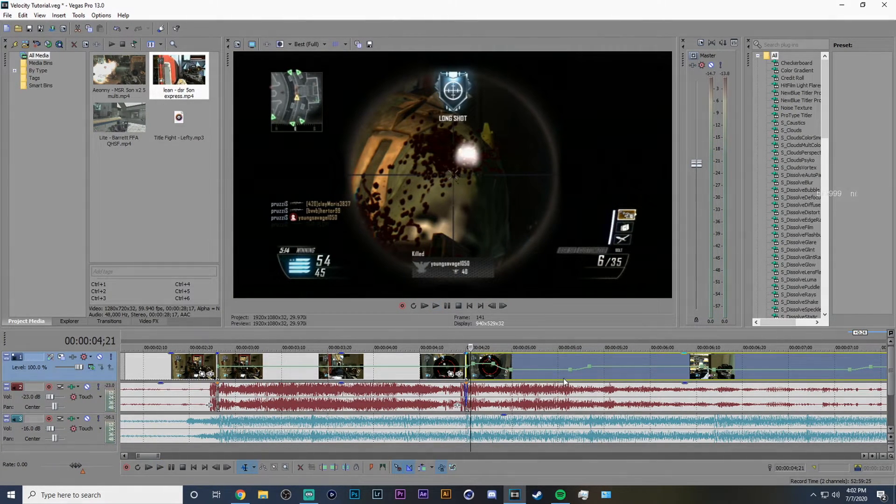
pyautogui.scroll(-3, 542, 362)
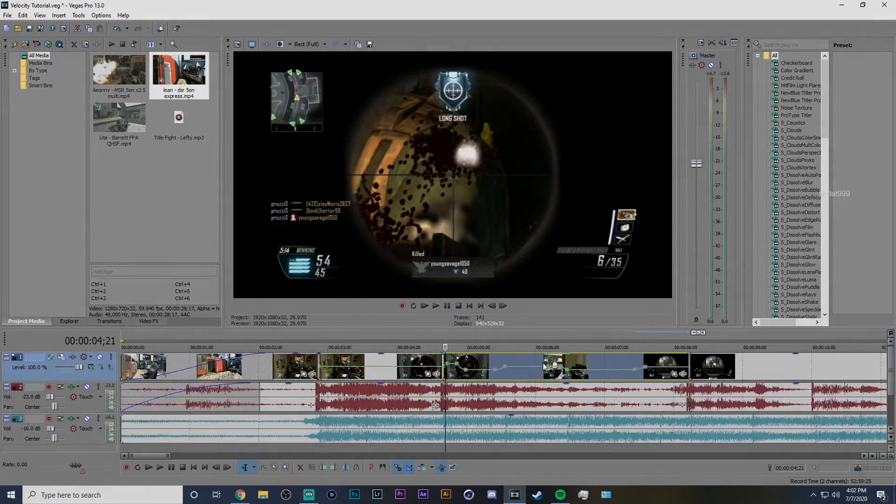